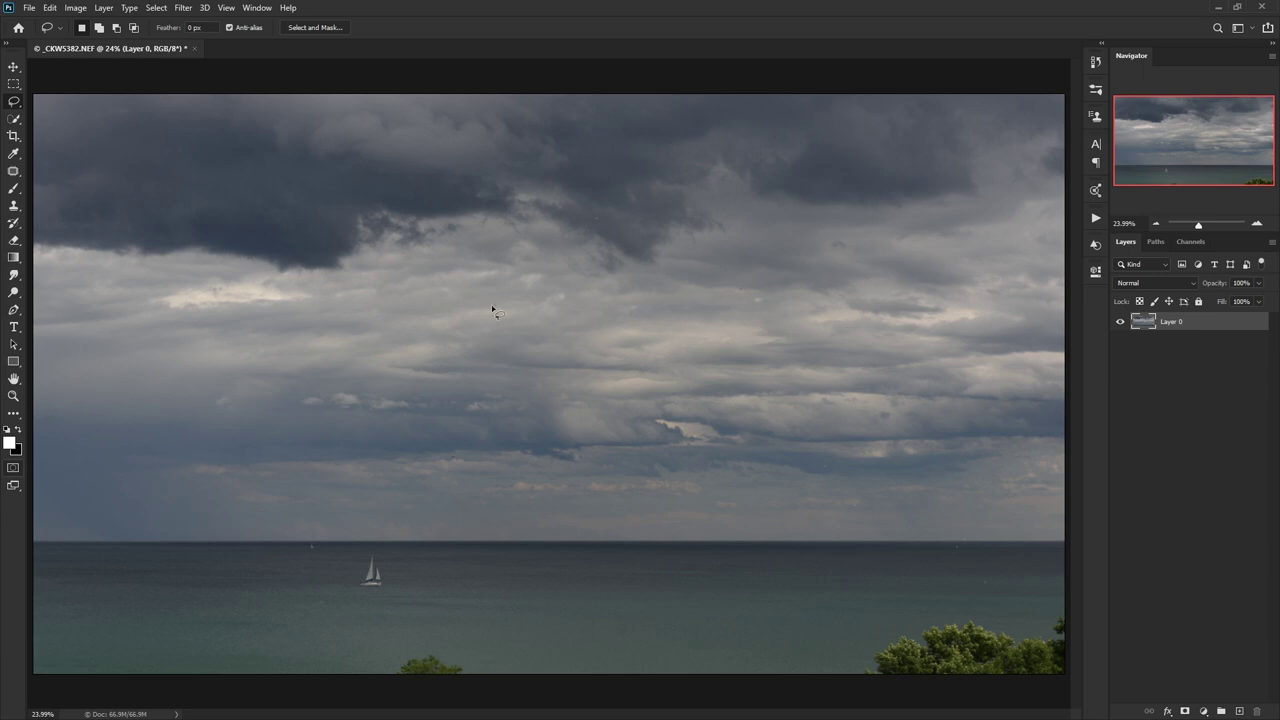
Draw a freehand lasso selection over the clouds, try subtracting, adding and intersecting further lasso areas, and deselect it.
{"action": "left_click_drag", "start_coordinate": [468, 320], "coordinate": [425, 345]}
{"action": "key", "text": "alt"}
{"action": "mouse_move", "coordinate": [565, 281]}
{"action": "left_mouse_down"}
{"action": "mouse_move", "coordinate": [526, 291]}
{"action": "mouse_move", "coordinate": [498, 318]}
{"action": "mouse_move", "coordinate": [495, 359]}
{"action": "left_mouse_up"}
{"action": "mouse_move", "coordinate": [535, 430]}
{"action": "left_mouse_down"}
{"action": "mouse_move", "coordinate": [645, 432]}
{"action": "mouse_move", "coordinate": [654, 334]}
{"action": "mouse_move", "coordinate": [603, 309]}
{"action": "left_mouse_up"}
{"action": "key", "text": "shift"}
{"action": "mouse_move", "coordinate": [527, 290]}
{"action": "left_mouse_down"}
{"action": "mouse_move", "coordinate": [462, 288]}
{"action": "mouse_move", "coordinate": [438, 500]}
{"action": "mouse_move", "coordinate": [588, 350]}
{"action": "mouse_move", "coordinate": [523, 305]}
{"action": "mouse_move", "coordinate": [540, 270]}
{"action": "left_mouse_up"}
{"action": "mouse_move", "coordinate": [650, 241]}
{"action": "left_mouse_down"}
{"action": "mouse_move", "coordinate": [668, 262]}
{"action": "mouse_move", "coordinate": [708, 246]}
{"action": "mouse_move", "coordinate": [752, 265]}
{"action": "mouse_move", "coordinate": [735, 320]}
{"action": "left_mouse_up"}
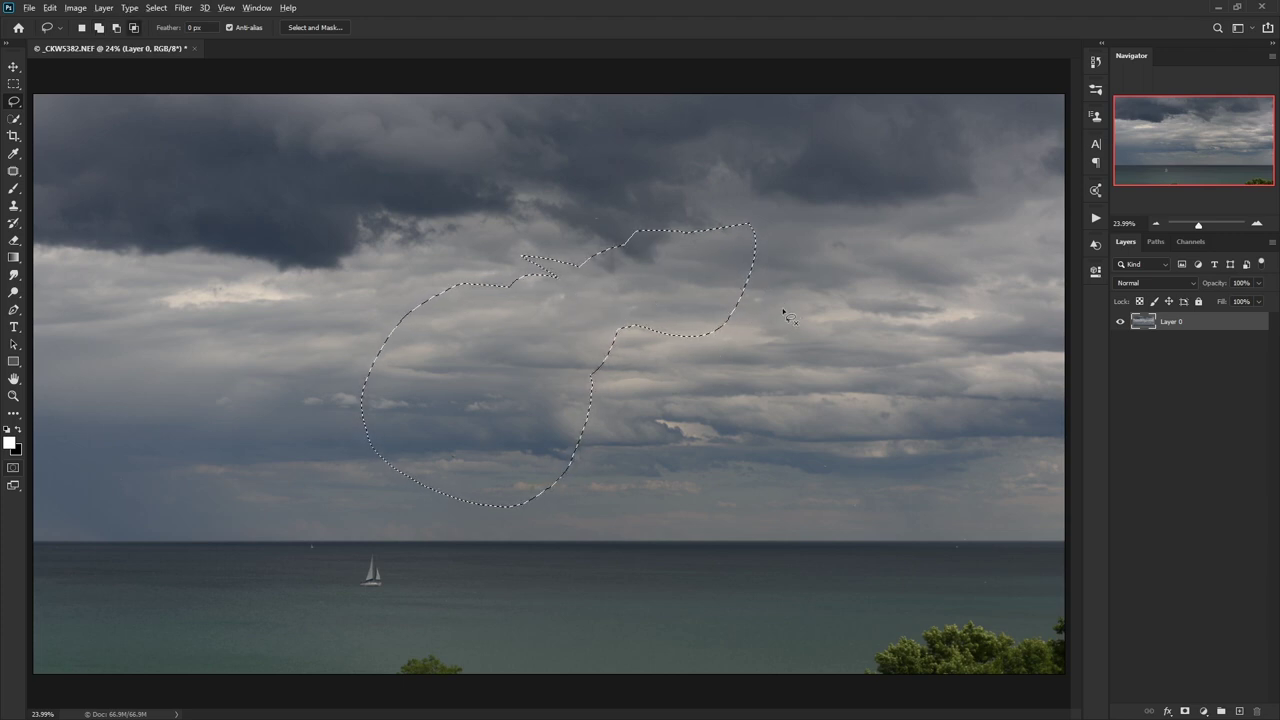
{"action": "mouse_move", "coordinate": [783, 289]}
{"action": "left_mouse_down"}
{"action": "mouse_move", "coordinate": [617, 288]}
{"action": "mouse_move", "coordinate": [520, 364]}
{"action": "mouse_move", "coordinate": [551, 463]}
{"action": "mouse_move", "coordinate": [735, 448]}
{"action": "mouse_move", "coordinate": [785, 300]}
{"action": "left_mouse_up"}
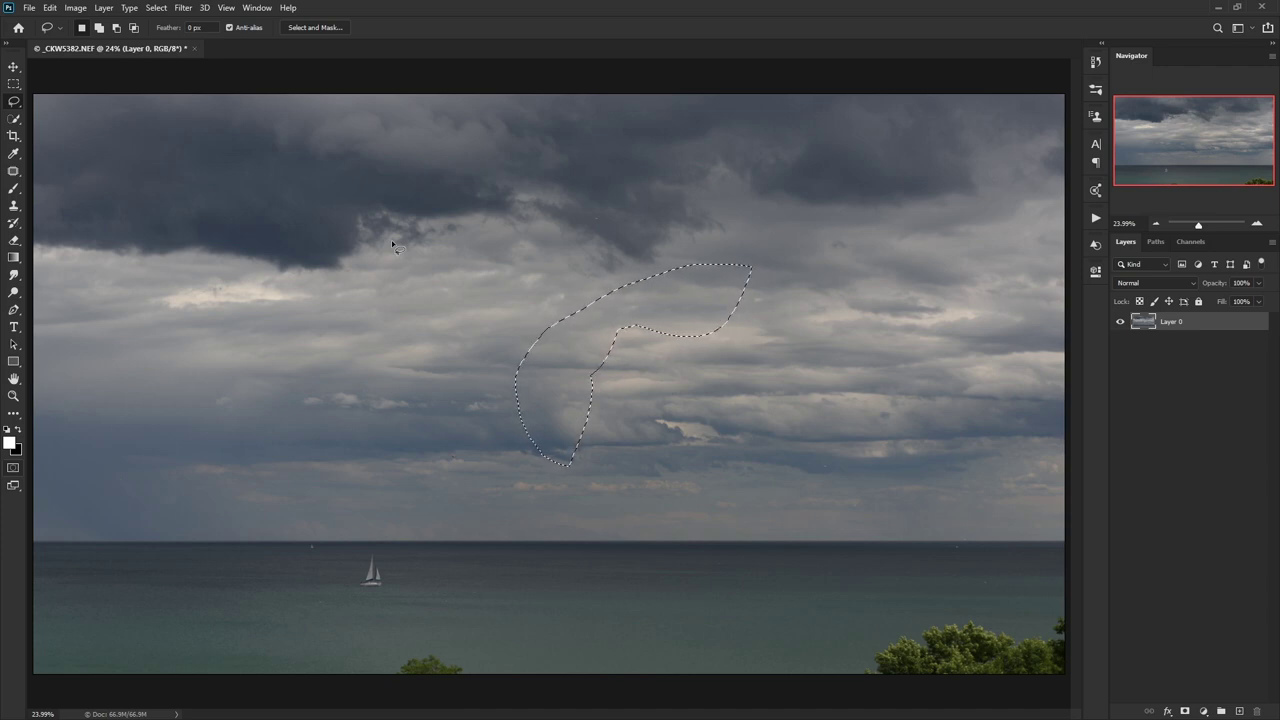
{"action": "key", "text": "ctrl+d"}
Lasso an area of the central clouds, try brushing white inside it, and undo the painting.
{"action": "mouse_move", "coordinate": [486, 274]}
{"action": "left_mouse_down"}
{"action": "mouse_move", "coordinate": [493, 483]}
{"action": "mouse_move", "coordinate": [621, 419]}
{"action": "mouse_move", "coordinate": [614, 268]}
{"action": "left_mouse_up"}
{"action": "key", "text": "ctrl+d"}
{"action": "key", "text": "b"}
{"action": "mouse_move", "coordinate": [674, 317]}
{"action": "left_mouse_down"}
{"action": "mouse_move", "coordinate": [442, 350]}
{"action": "mouse_move", "coordinate": [363, 334]}
{"action": "mouse_move", "coordinate": [714, 304]}
{"action": "mouse_move", "coordinate": [707, 277]}
{"action": "mouse_move", "coordinate": [405, 283]}
{"action": "mouse_move", "coordinate": [537, 354]}
{"action": "mouse_move", "coordinate": [640, 381]}
{"action": "mouse_move", "coordinate": [433, 409]}
{"action": "mouse_move", "coordinate": [694, 456]}
{"action": "mouse_move", "coordinate": [691, 401]}
{"action": "mouse_move", "coordinate": [437, 323]}
{"action": "left_mouse_up"}
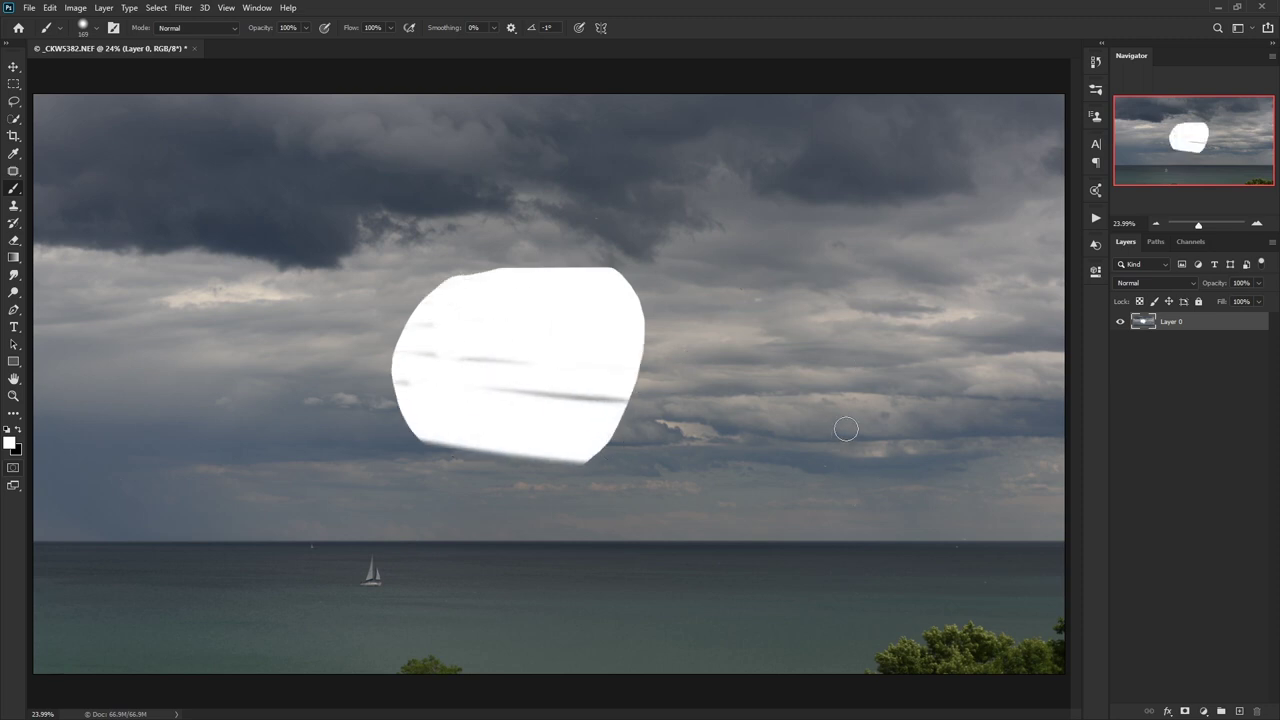
{"action": "key", "text": "ctrl+z"}
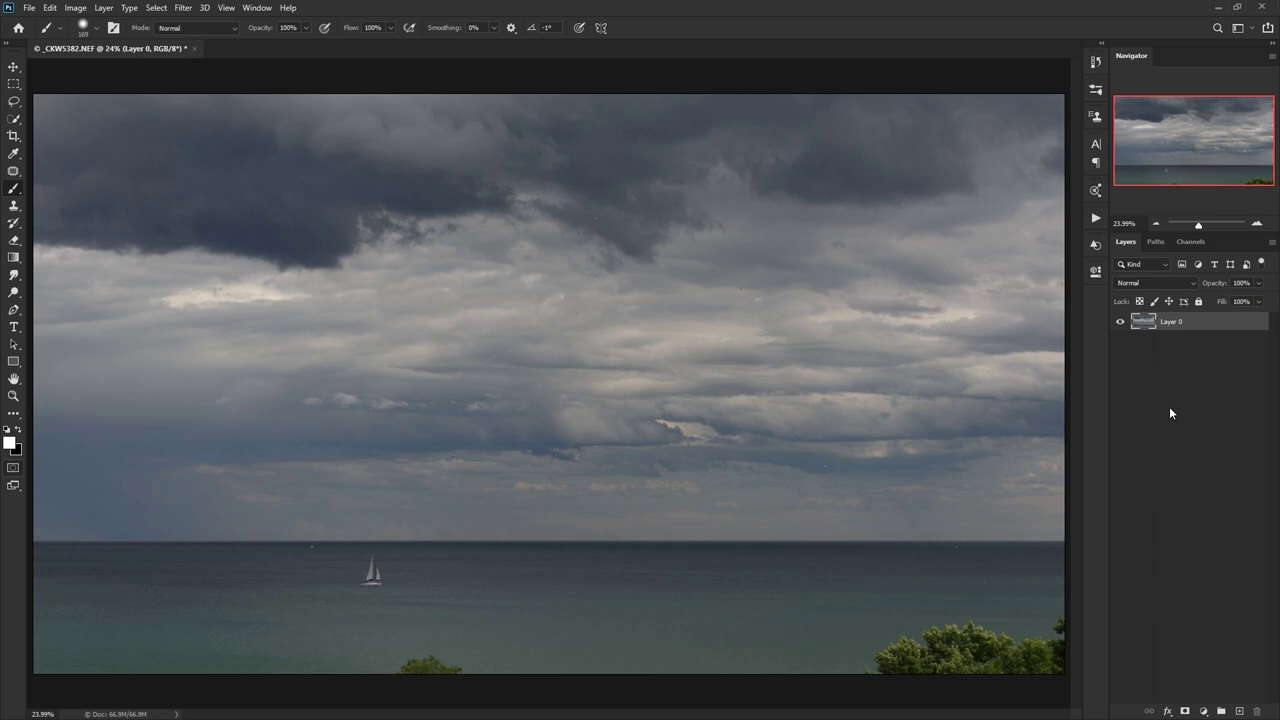
Add a Curves adjustment layer with a contrast S-curve, its shadow point at input 76, output 51, and set its blend mode to Luminosity.
{"action": "left_click", "coordinate": [1203, 711]}
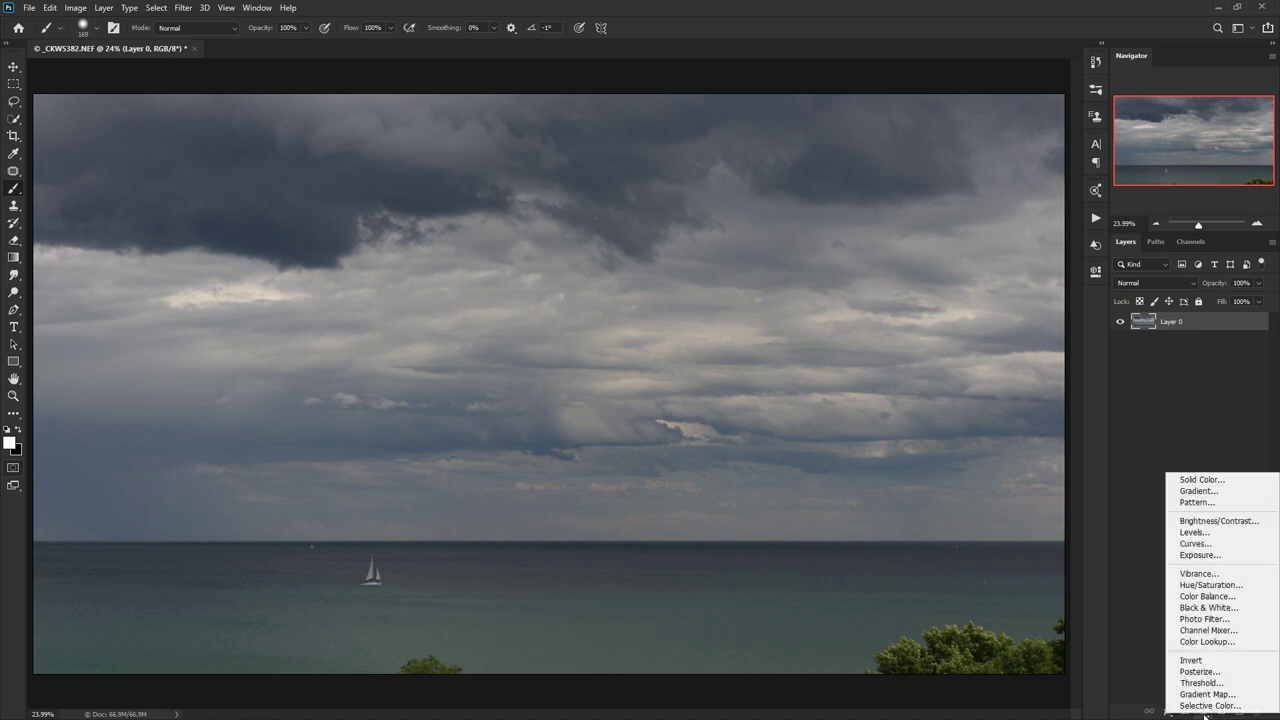
{"action": "left_click", "coordinate": [1200, 545]}
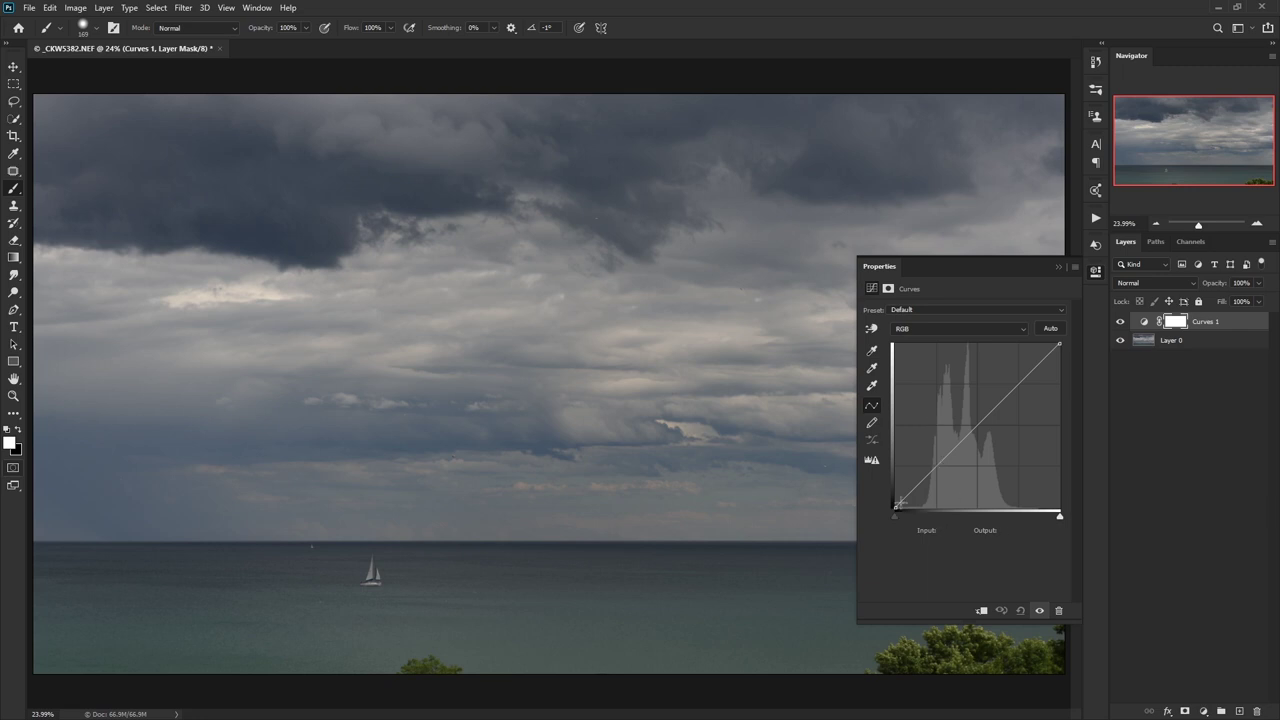
{"action": "left_click", "coordinate": [945, 478]}
{"action": "left_click_drag", "start_coordinate": [1002, 414], "coordinate": [988, 408]}
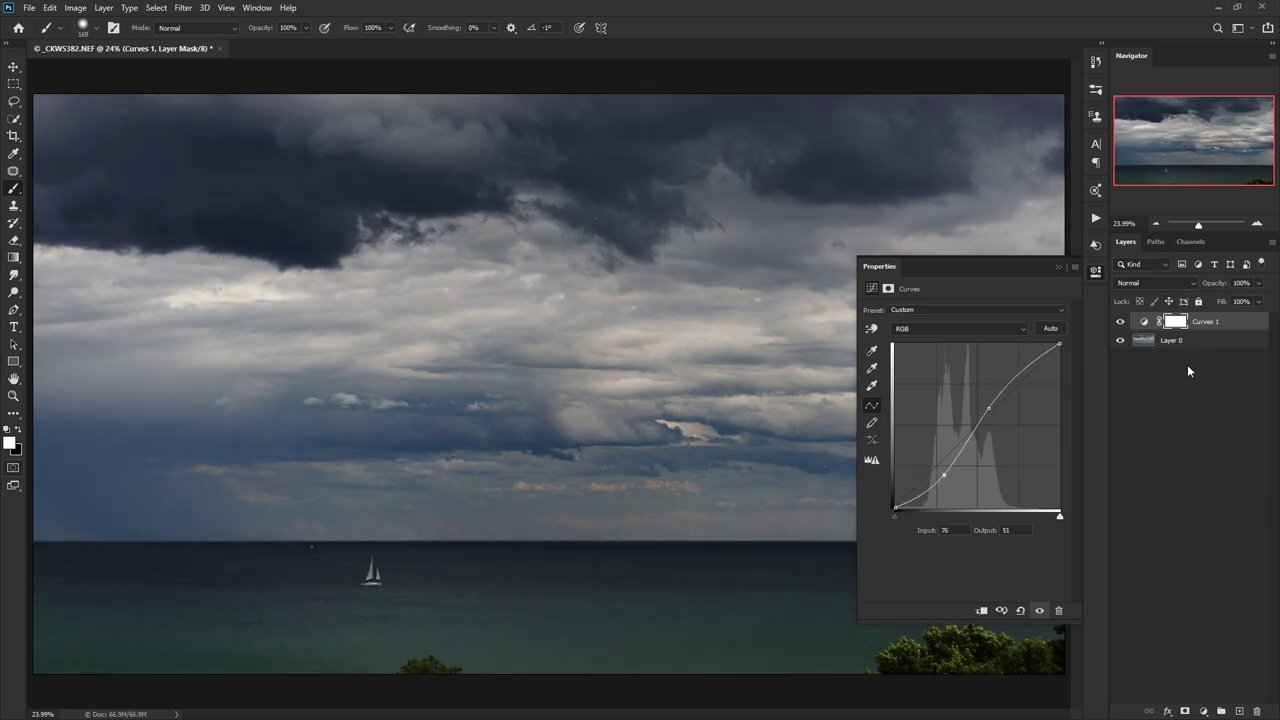
{"action": "left_click", "coordinate": [1155, 283]}
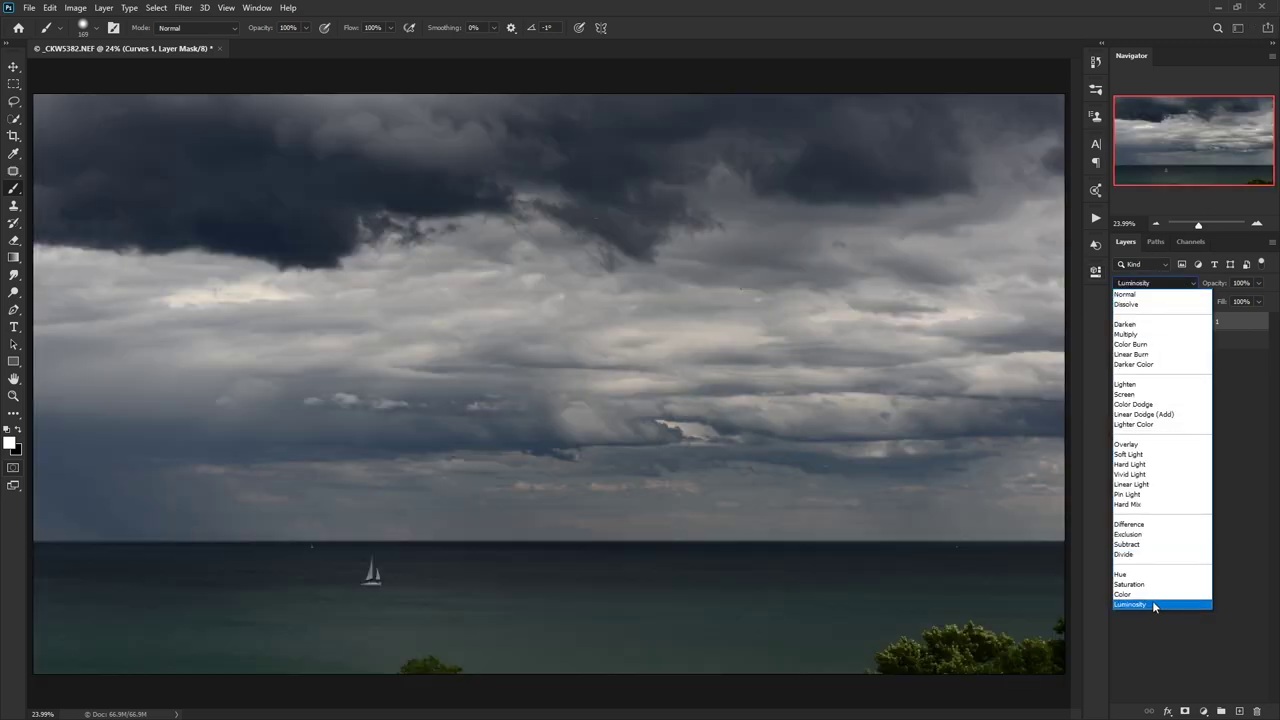
{"action": "left_click", "coordinate": [1152, 600]}
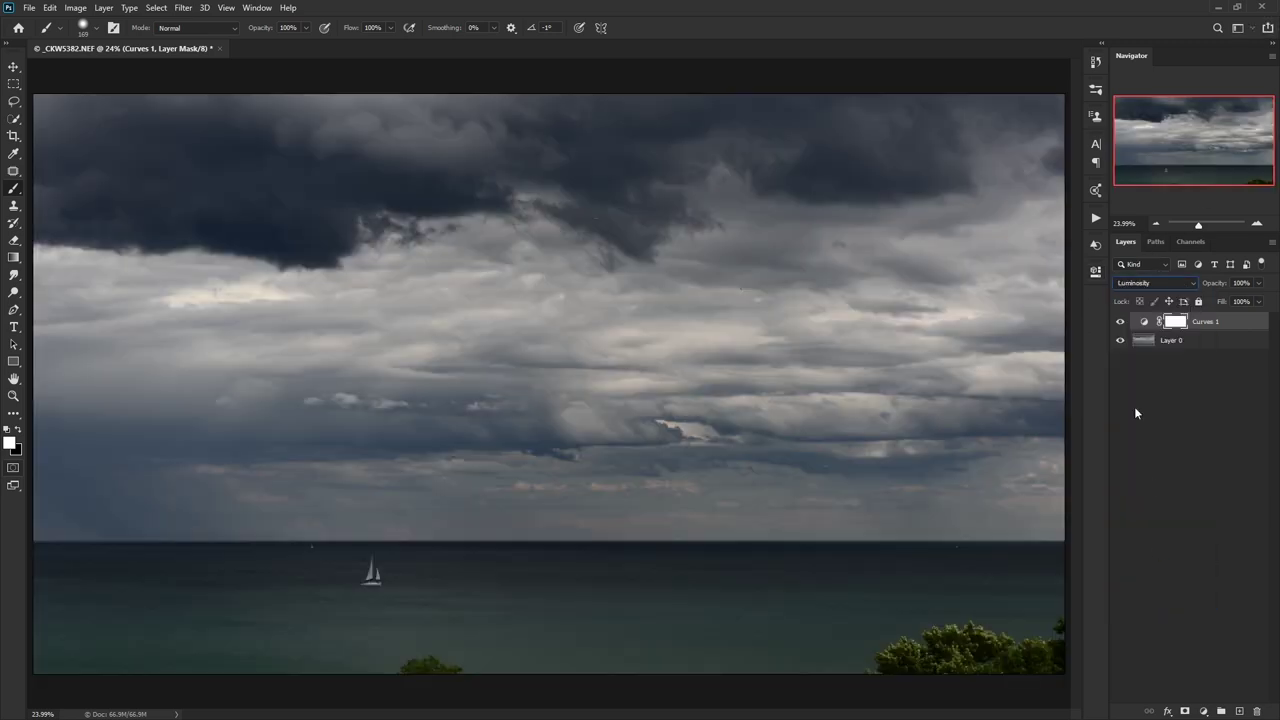
Compare the photo with the Curves adjustment hidden and shown, and delete the adjustment layer.
{"action": "left_click", "coordinate": [1120, 322]}
{"action": "left_click", "coordinate": [1120, 322]}
{"action": "left_click_drag", "start_coordinate": [1240, 321], "coordinate": [1258, 711]}
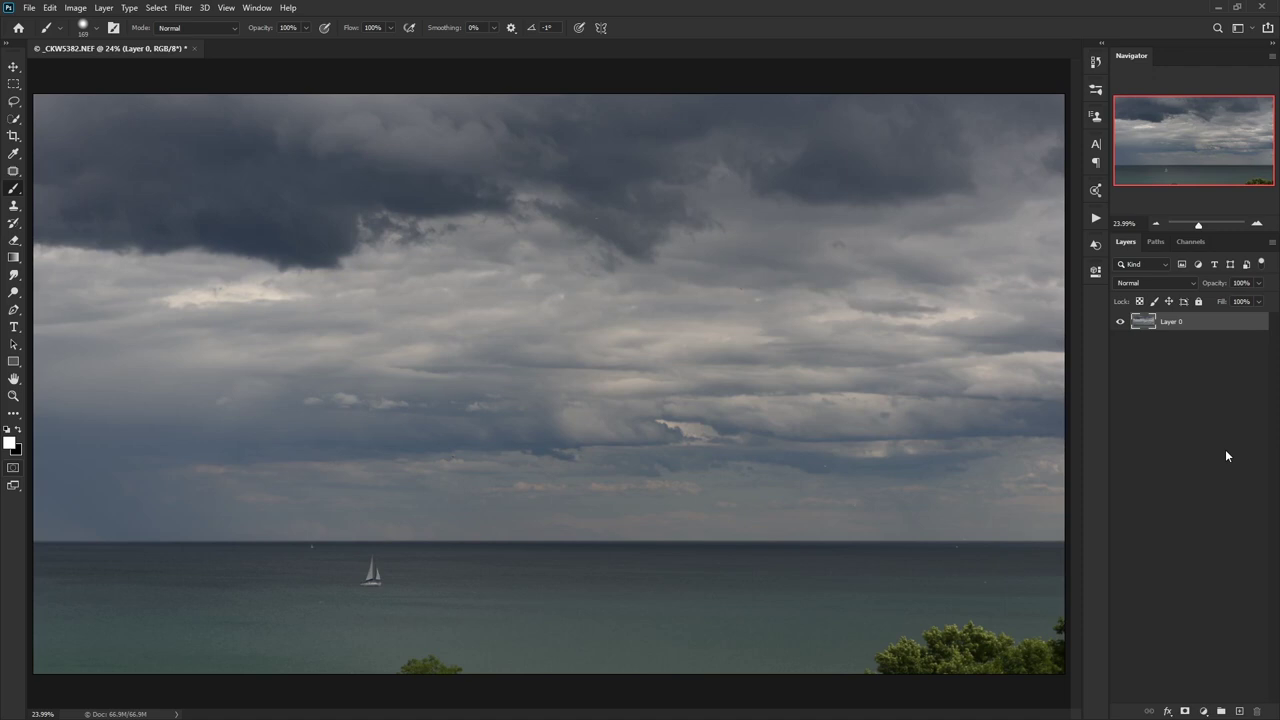
{"action": "left_click", "coordinate": [1225, 449]}
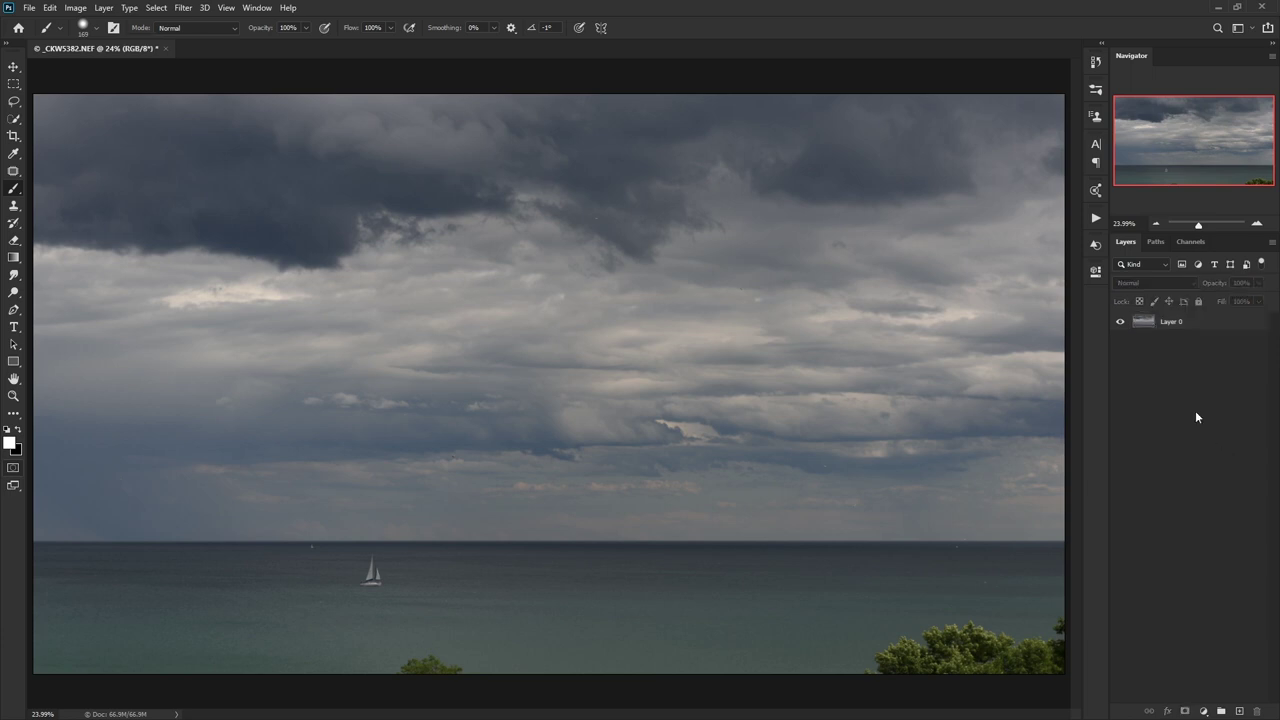
Load the luminosity of the RGB composite channel as a selection.
{"action": "left_click", "coordinate": [1198, 246]}
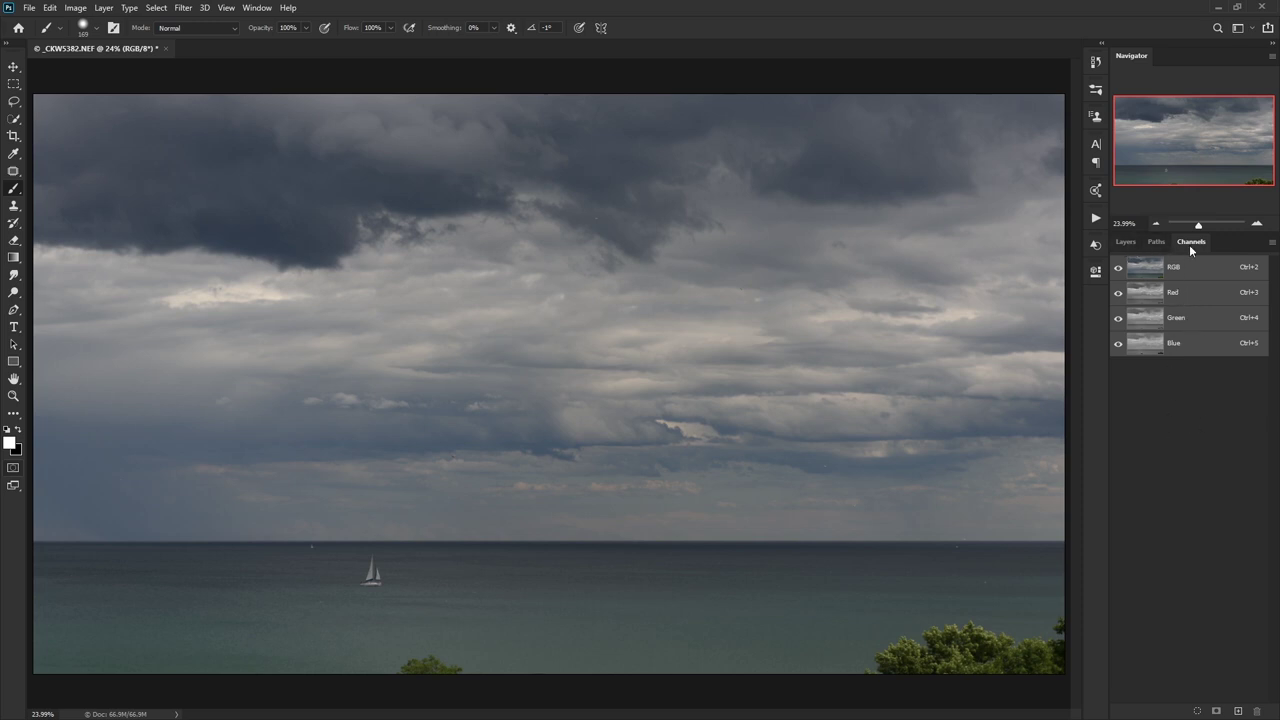
{"action": "left_click", "coordinate": [258, 9]}
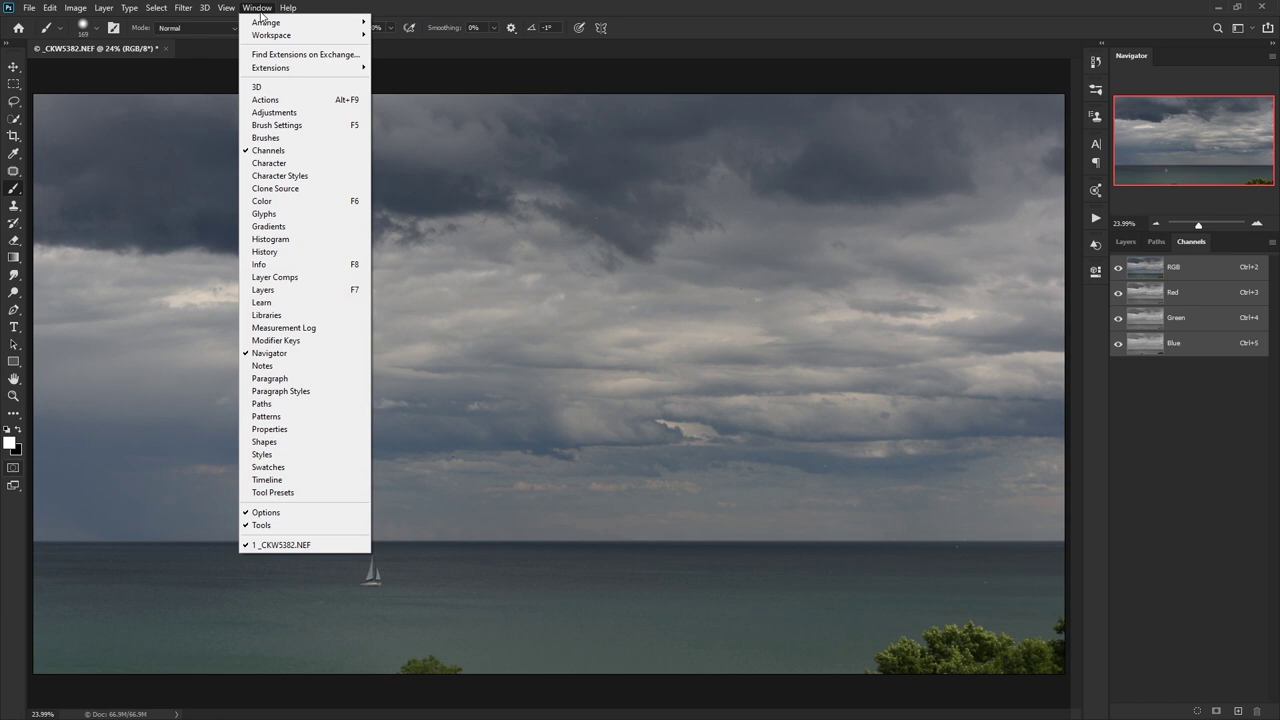
{"action": "left_click", "coordinate": [1171, 440]}
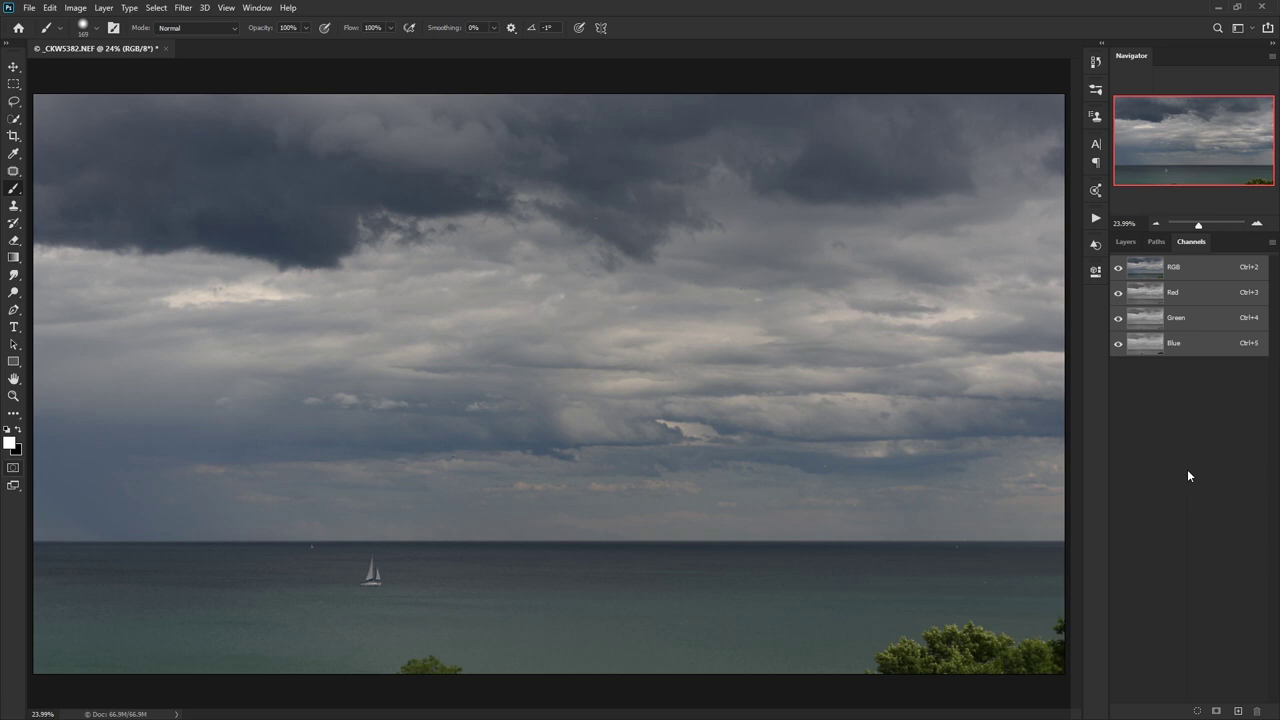
{"action": "left_click", "coordinate": [1194, 272], "text": "ctrl"}
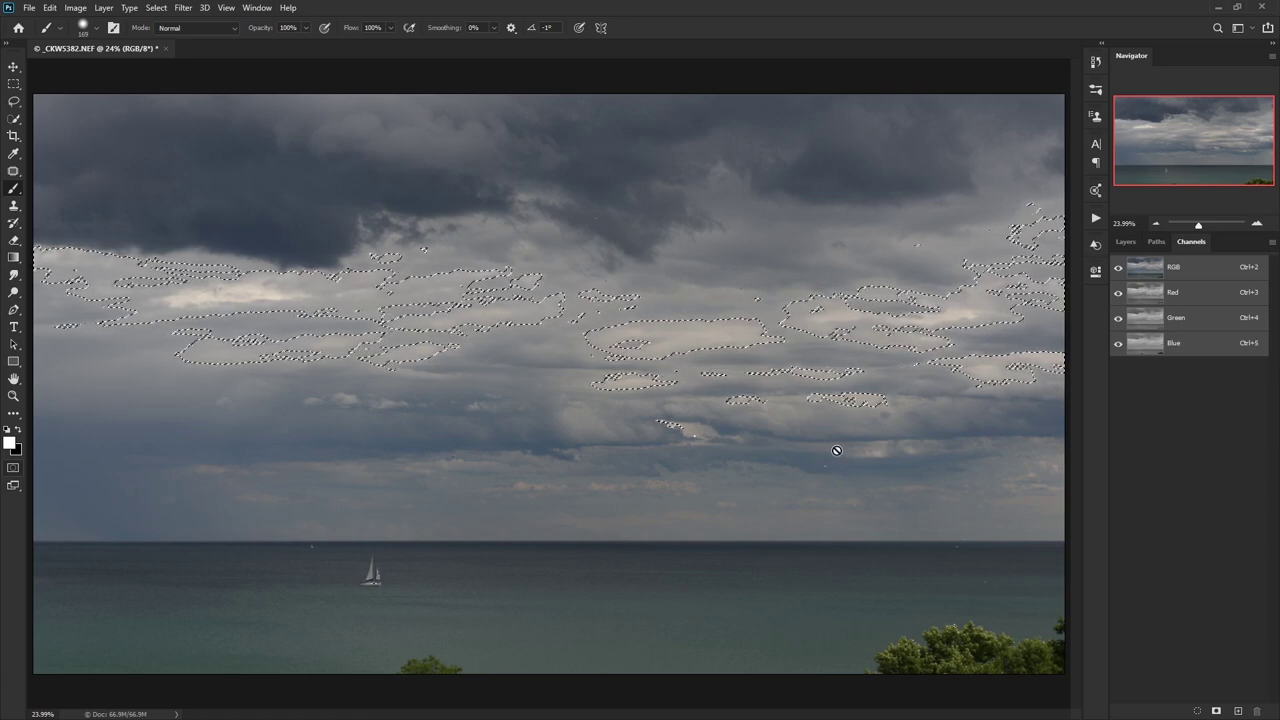
Add a Curves adjustment layer masked by the luminosity selection and inspect its mask in grayscale.
{"action": "left_click", "coordinate": [1127, 243]}
{"action": "left_click", "coordinate": [1203, 711]}
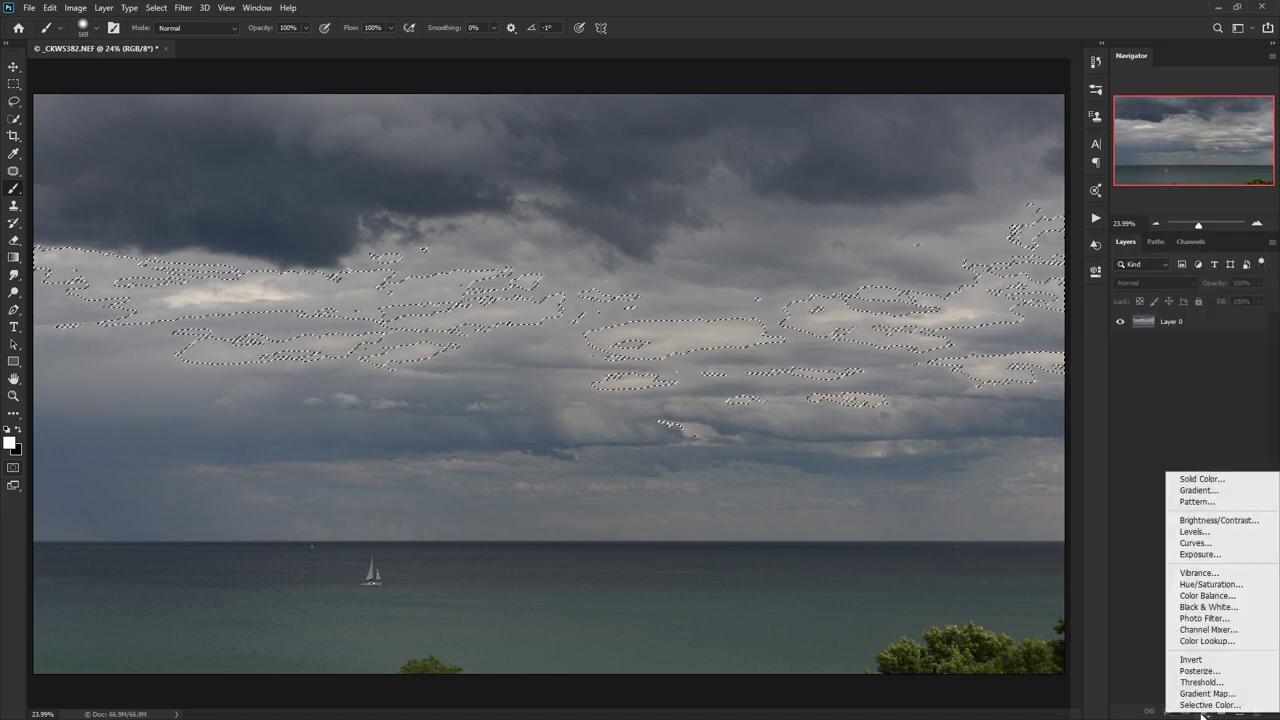
{"action": "left_click", "coordinate": [1195, 543]}
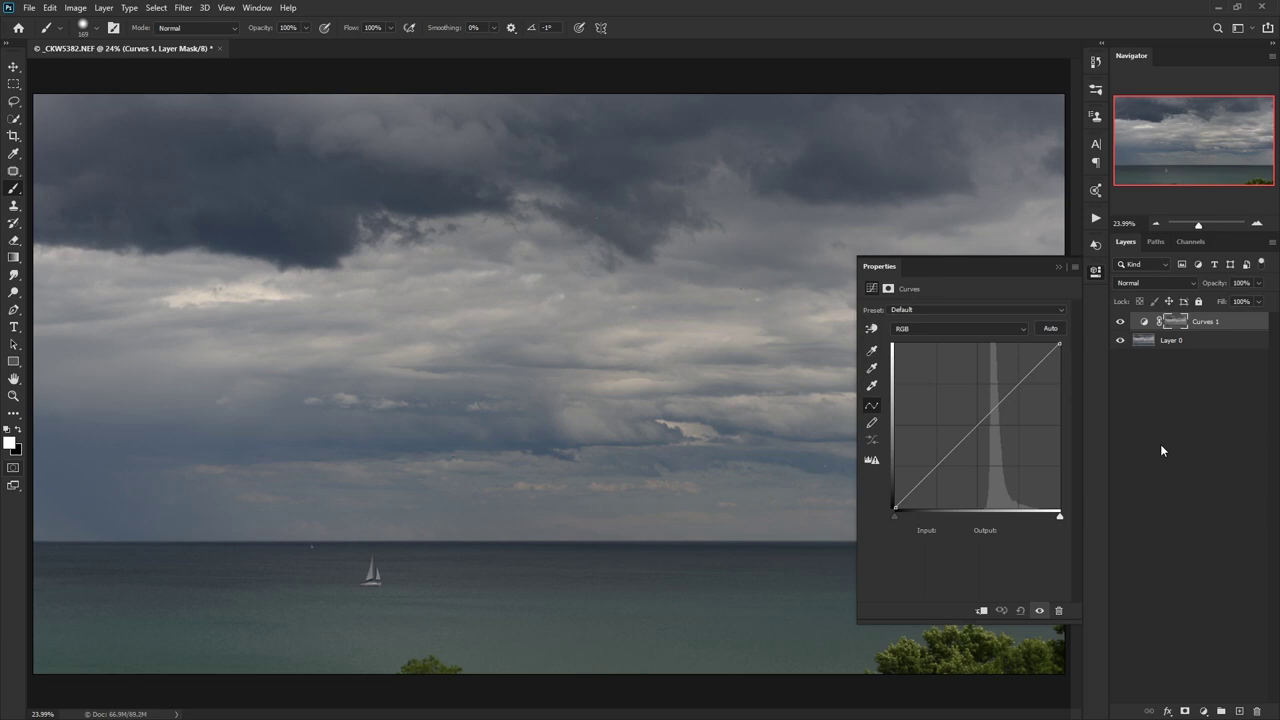
{"action": "left_click", "coordinate": [1173, 322], "text": "alt"}
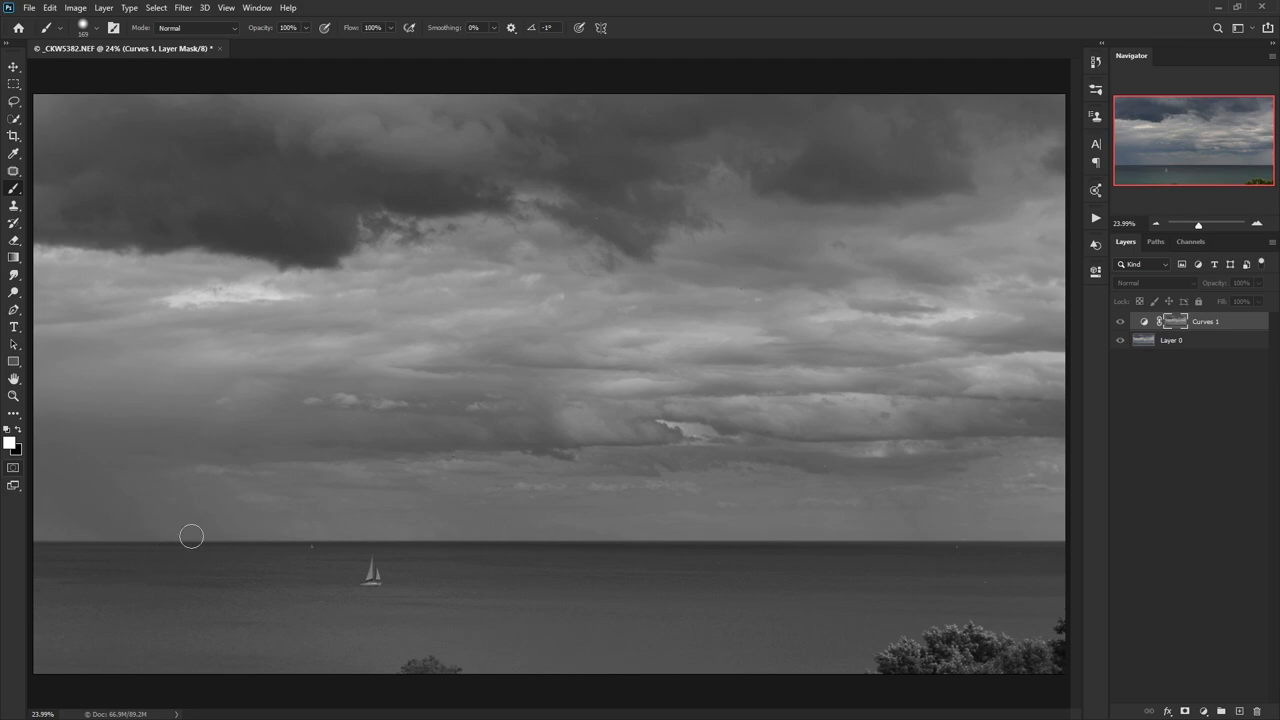
{"action": "left_click", "coordinate": [1173, 321], "text": "alt"}
Shape the masked Curves layer into an S-curve, lowering the shadow point and raising the highlight point to input 147, output 174.
{"action": "double_click", "coordinate": [1144, 321]}
{"action": "left_click_drag", "start_coordinate": [939, 463], "coordinate": [966, 466]}
{"action": "mouse_move", "coordinate": [1000, 424]}
{"action": "left_mouse_down"}
{"action": "mouse_move", "coordinate": [1005, 405]}
{"action": "mouse_move", "coordinate": [1015, 416]}
{"action": "mouse_move", "coordinate": [993, 402]}
{"action": "left_mouse_up"}
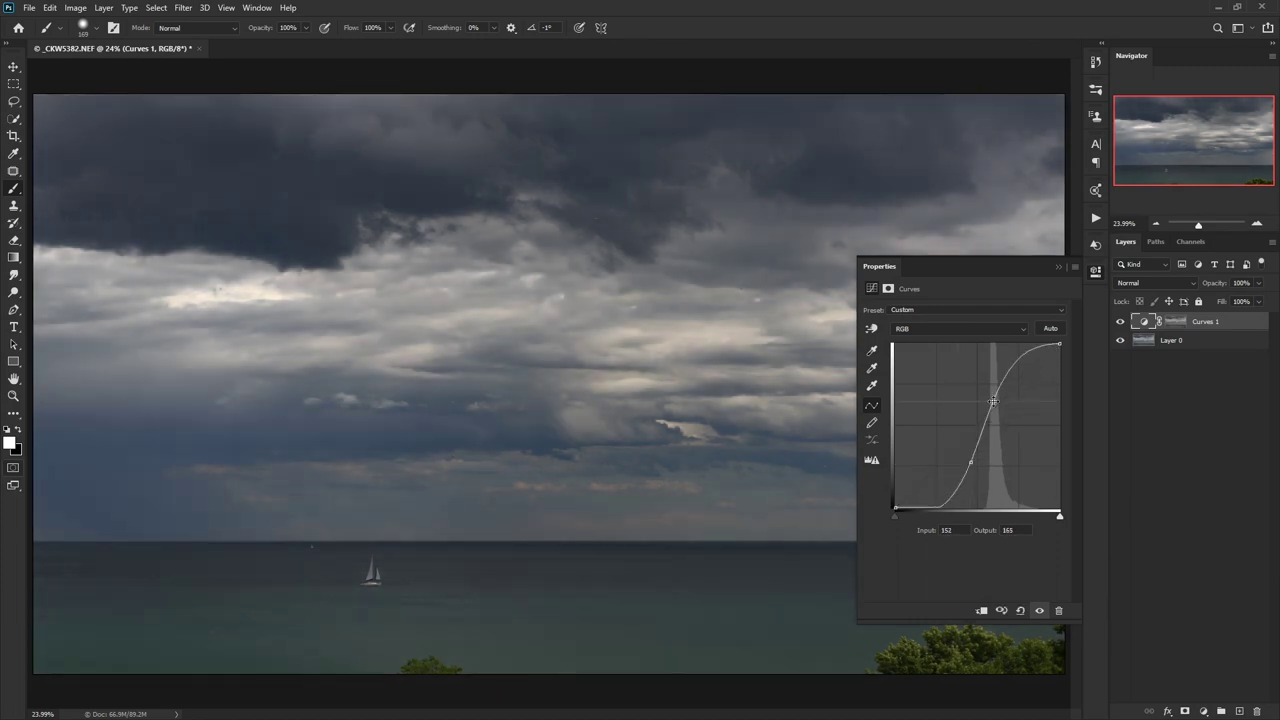
{"action": "left_click_drag", "start_coordinate": [966, 465], "coordinate": [961, 463]}
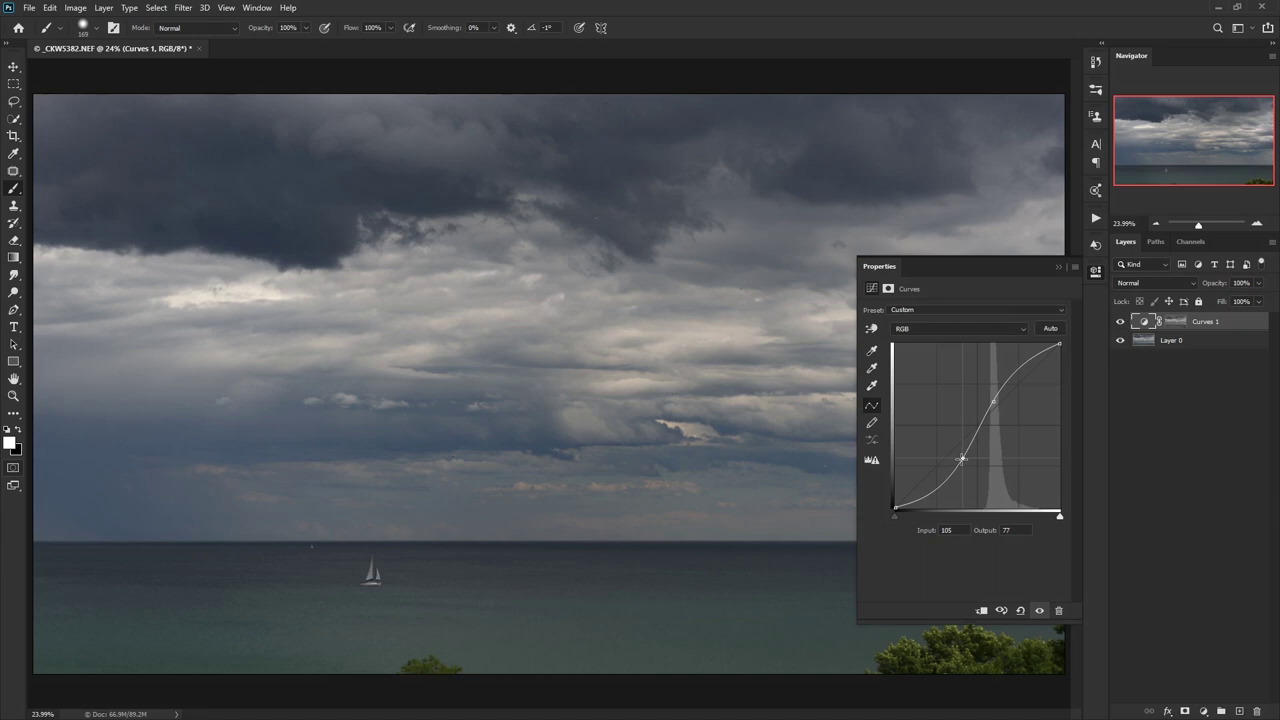
{"action": "left_click_drag", "start_coordinate": [992, 404], "coordinate": [990, 397]}
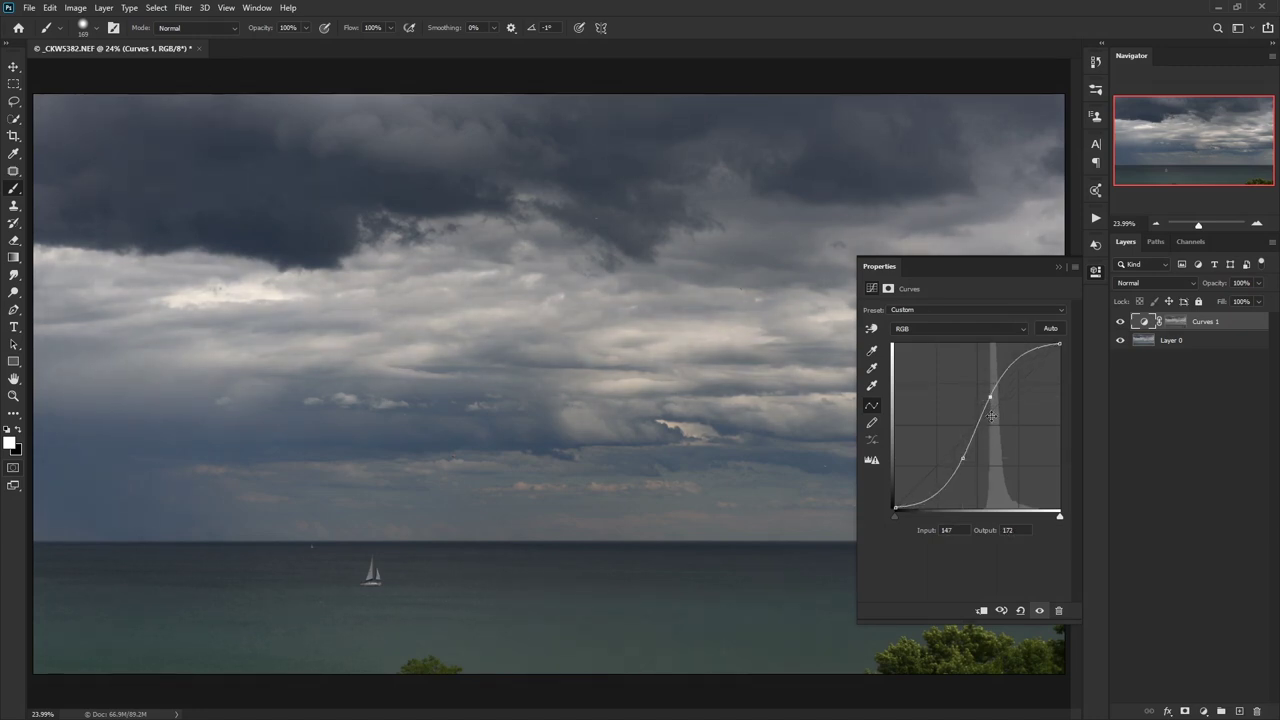
{"action": "left_click_drag", "start_coordinate": [962, 459], "coordinate": [958, 461]}
{"action": "left_click_drag", "start_coordinate": [990, 397], "coordinate": [988, 394]}
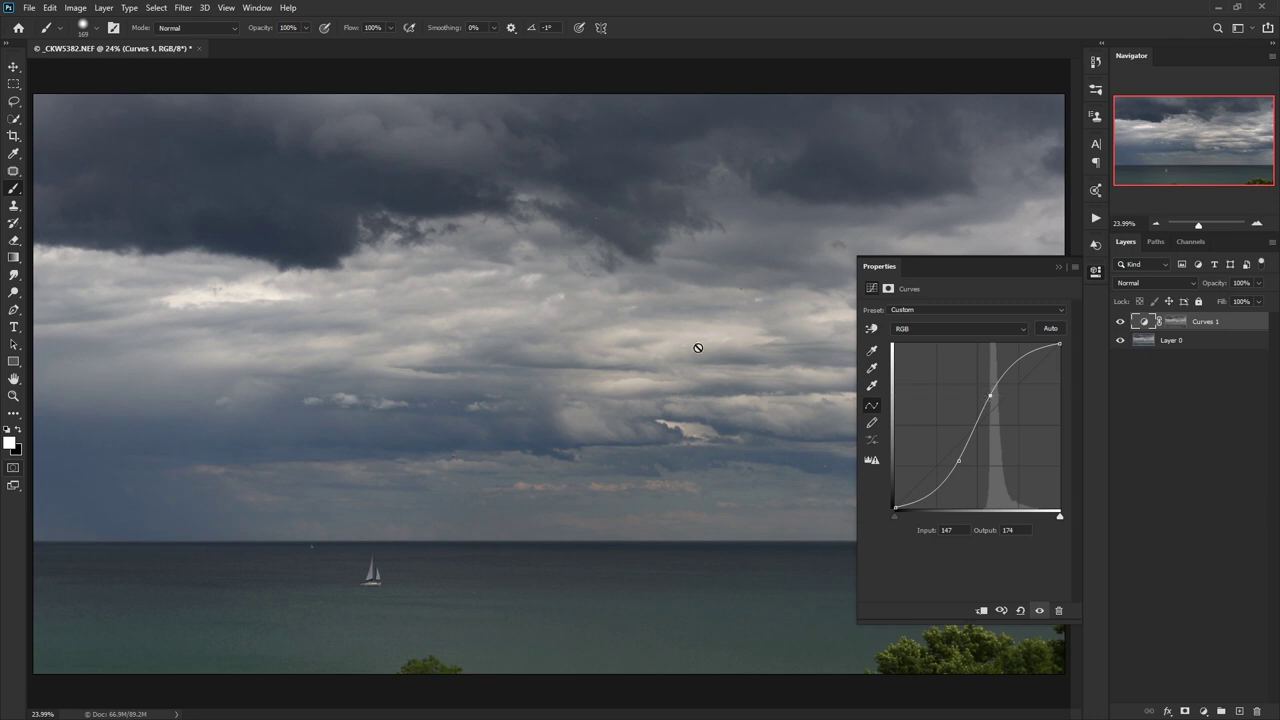
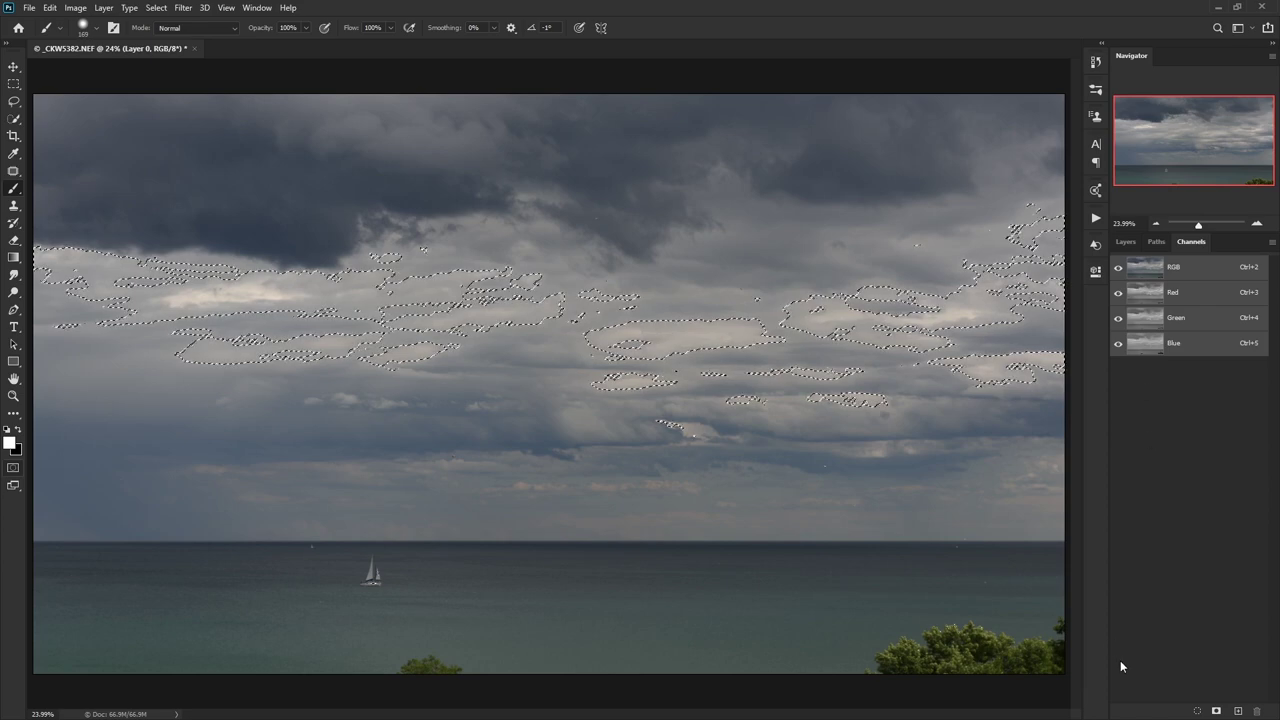
Save the luminosity selection as a new channel named "bright 1" and return to the full-color RGB view.
{"action": "left_click", "coordinate": [1216, 711]}
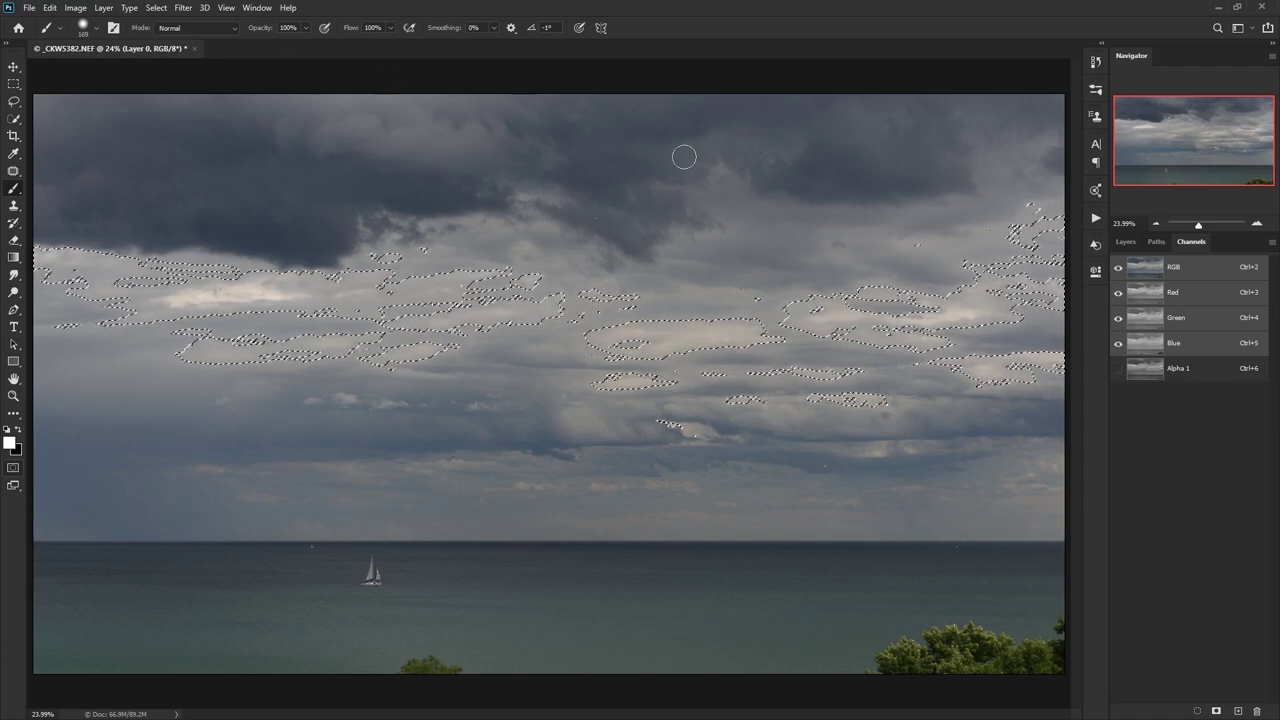
{"action": "left_click", "coordinate": [157, 9]}
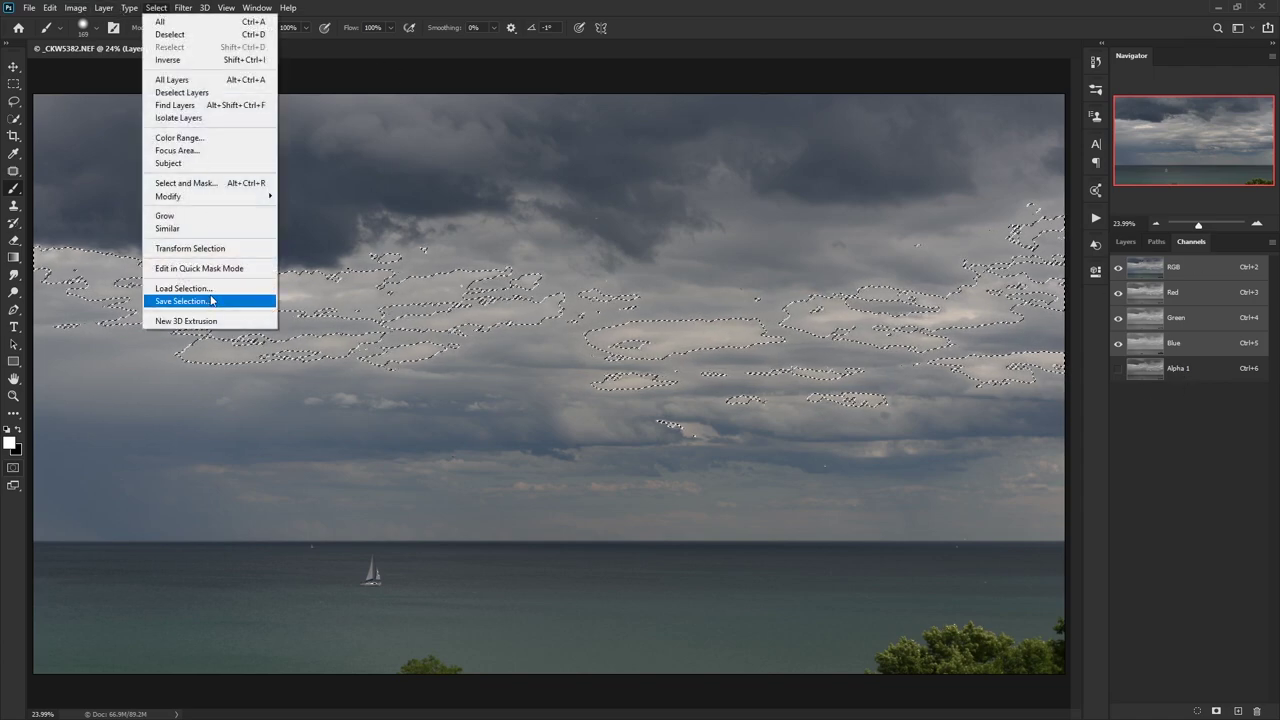
{"action": "left_click", "coordinate": [1175, 456]}
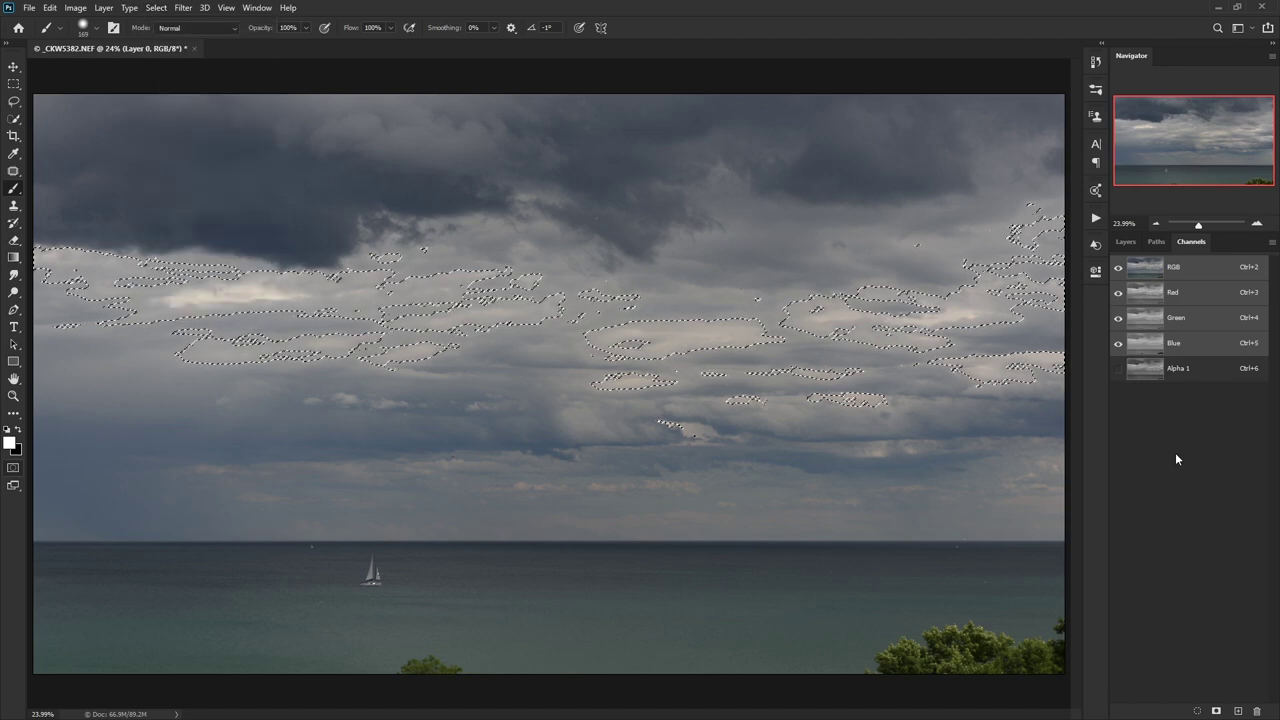
{"action": "double_click", "coordinate": [1179, 368]}
{"action": "type", "text": "bright 1"}
{"action": "key", "text": "Return"}
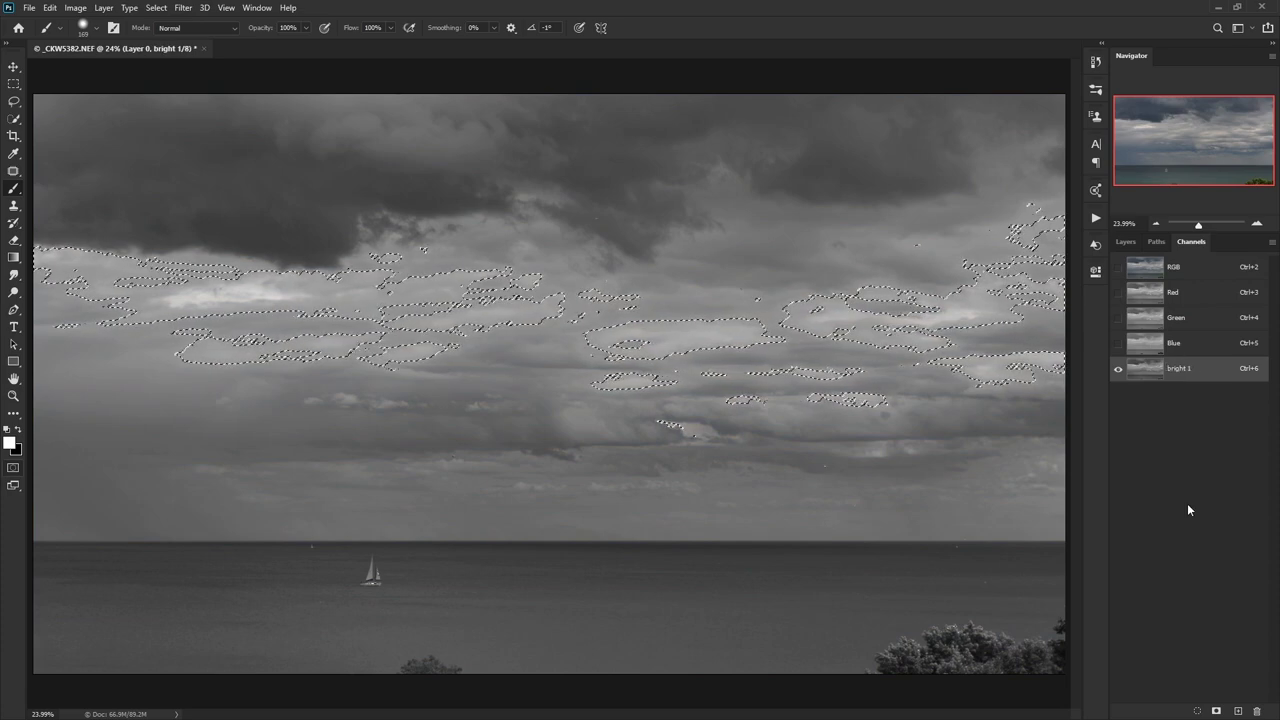
{"action": "key", "text": "ctrl+2"}
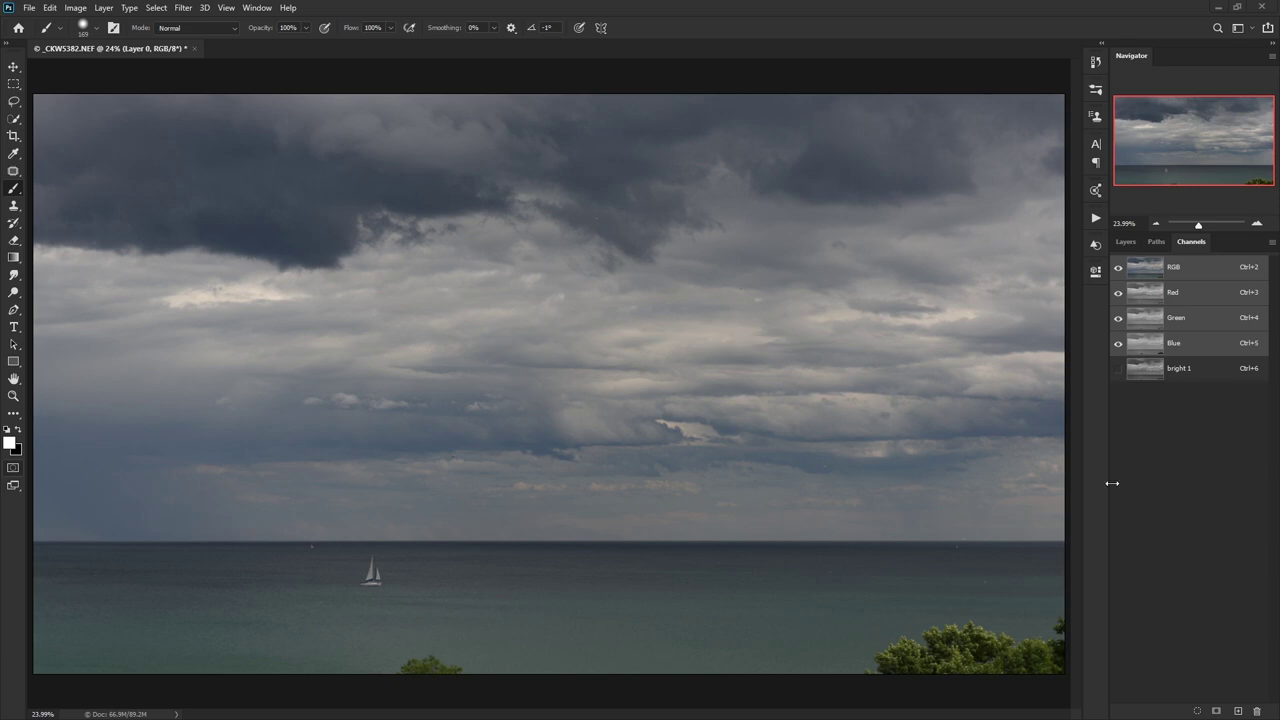
Save the inverse of the bright 1 channel's selection as a new alpha channel, display that channel and deselect.
{"action": "left_click", "coordinate": [1154, 372]}
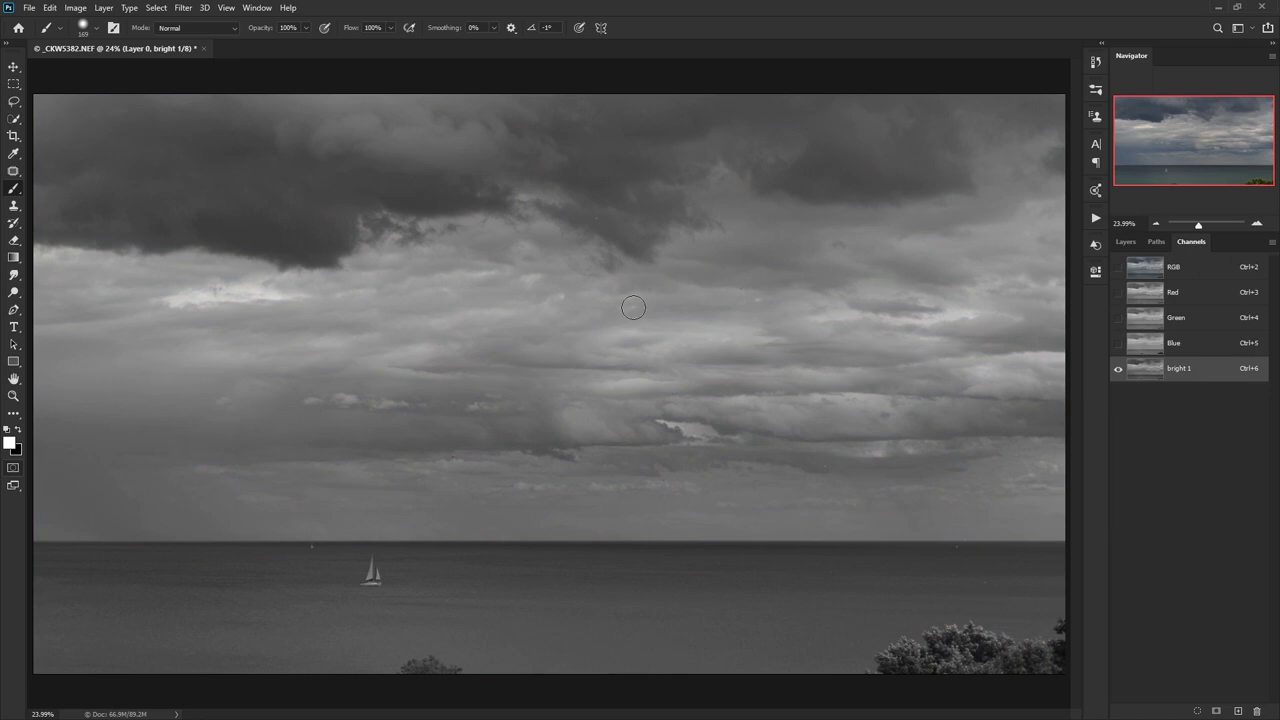
{"action": "left_click", "coordinate": [1152, 370], "text": "ctrl"}
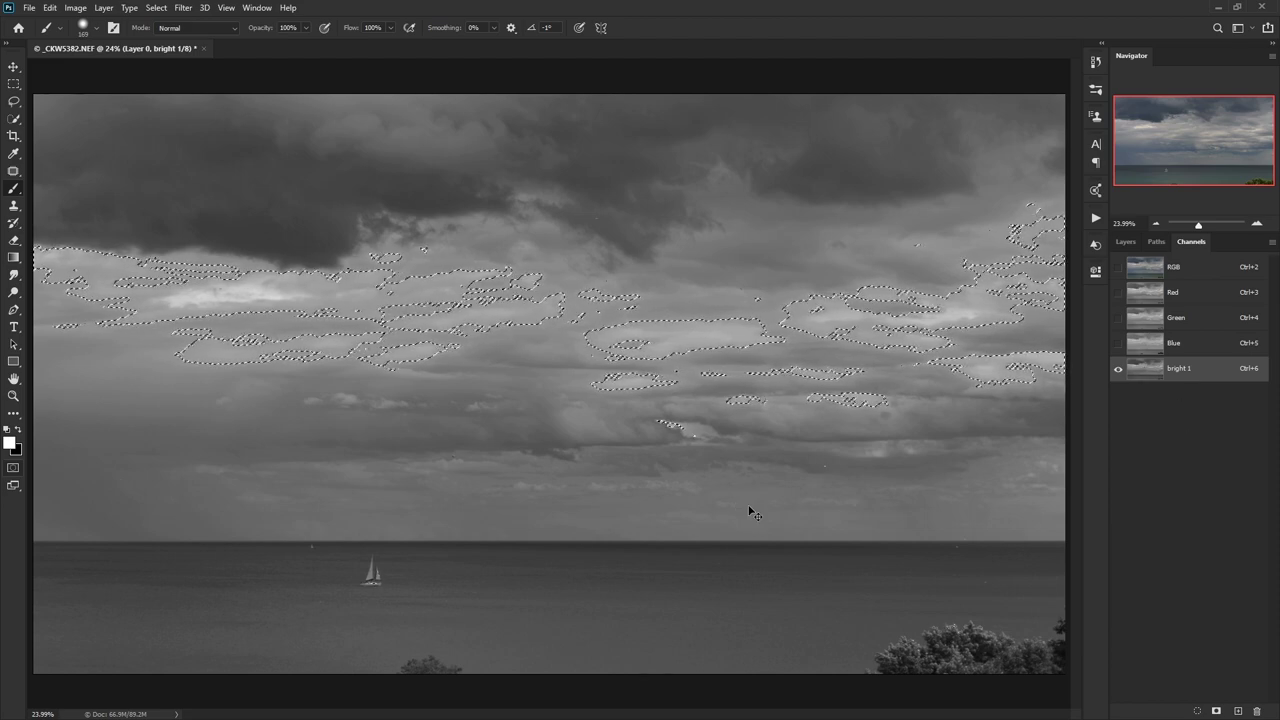
{"action": "key", "text": "ctrl+shift+i"}
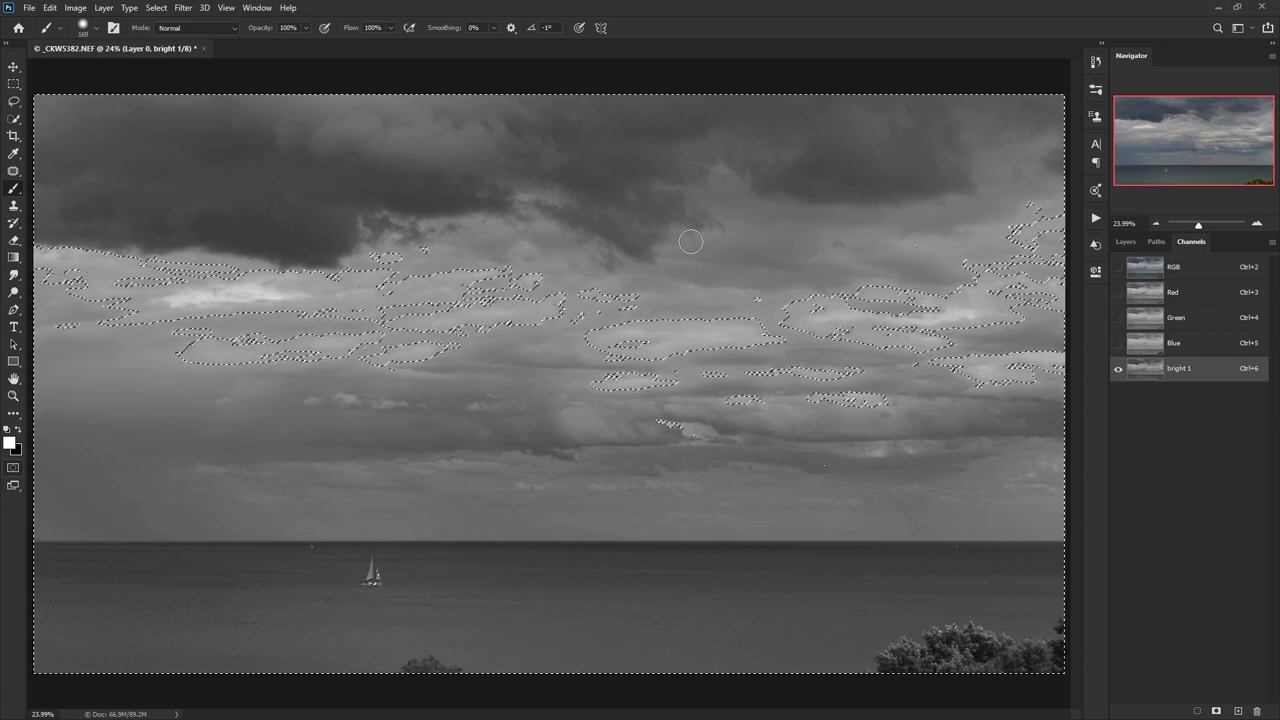
{"action": "left_click", "coordinate": [1216, 710]}
{"action": "left_click", "coordinate": [1180, 400]}
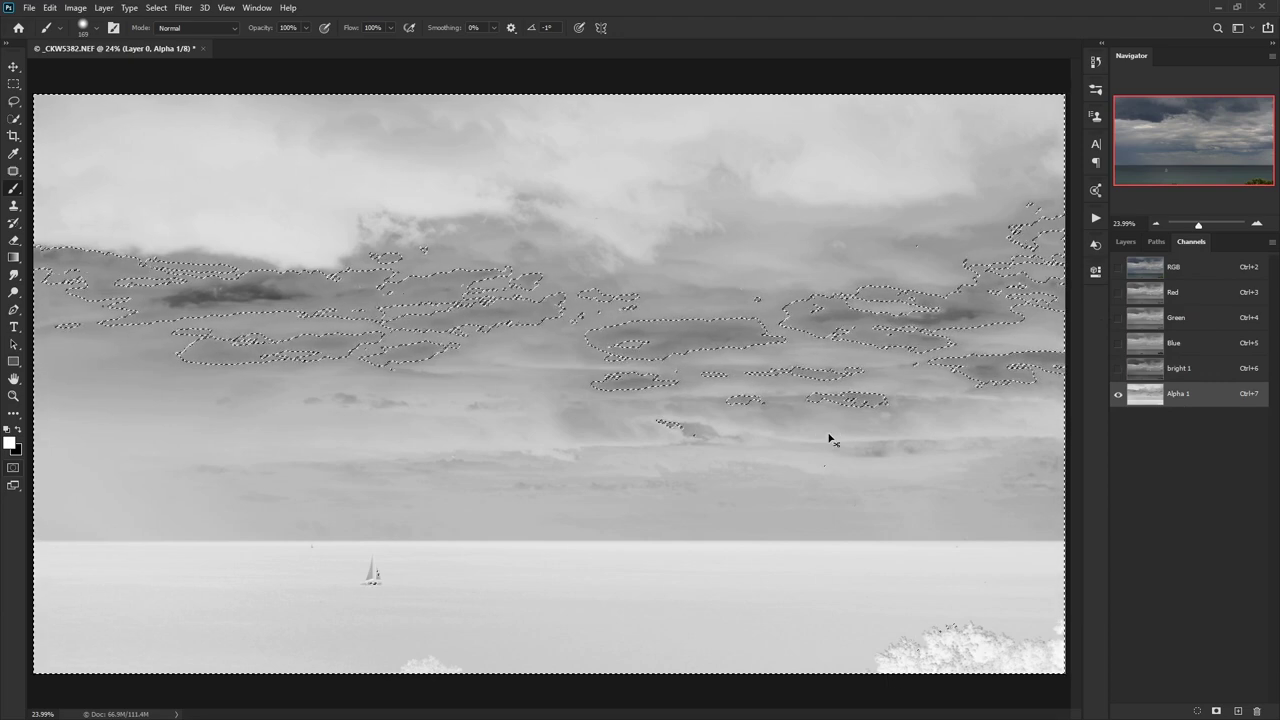
{"action": "key", "text": "ctrl+d"}
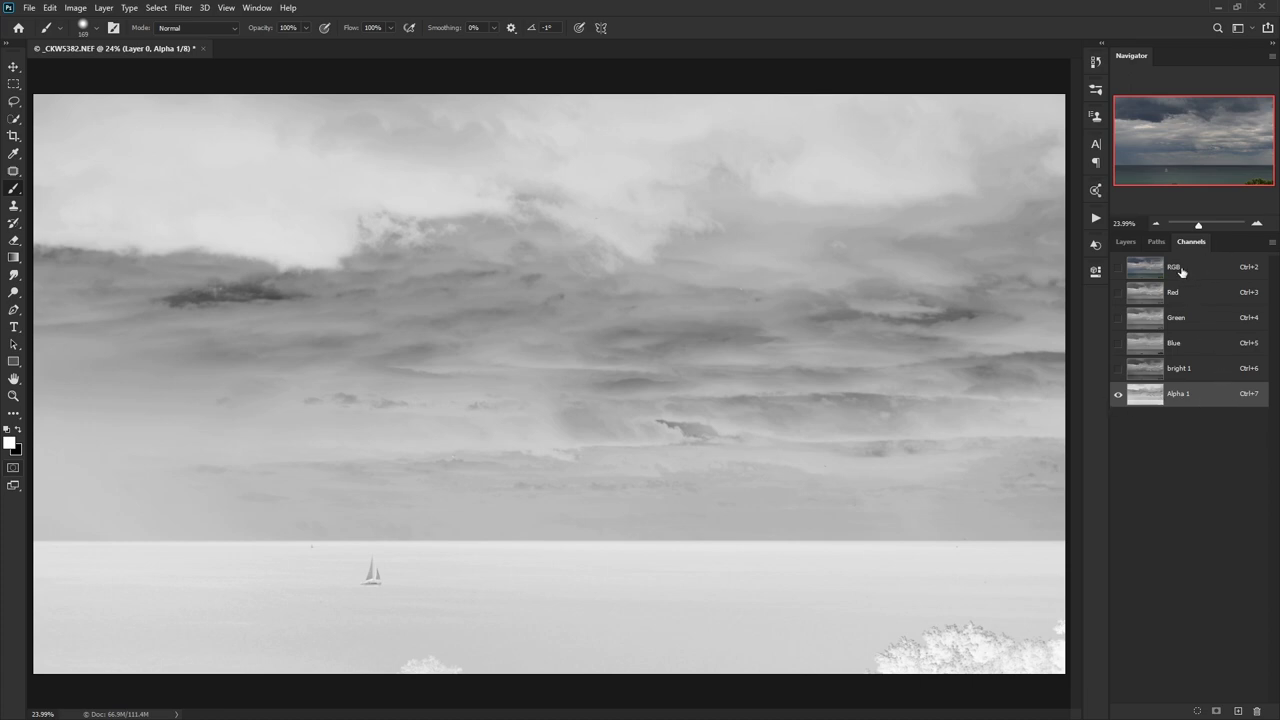
Load the inverted Alpha 1 channel as a selection.
{"action": "left_click", "coordinate": [1123, 241]}
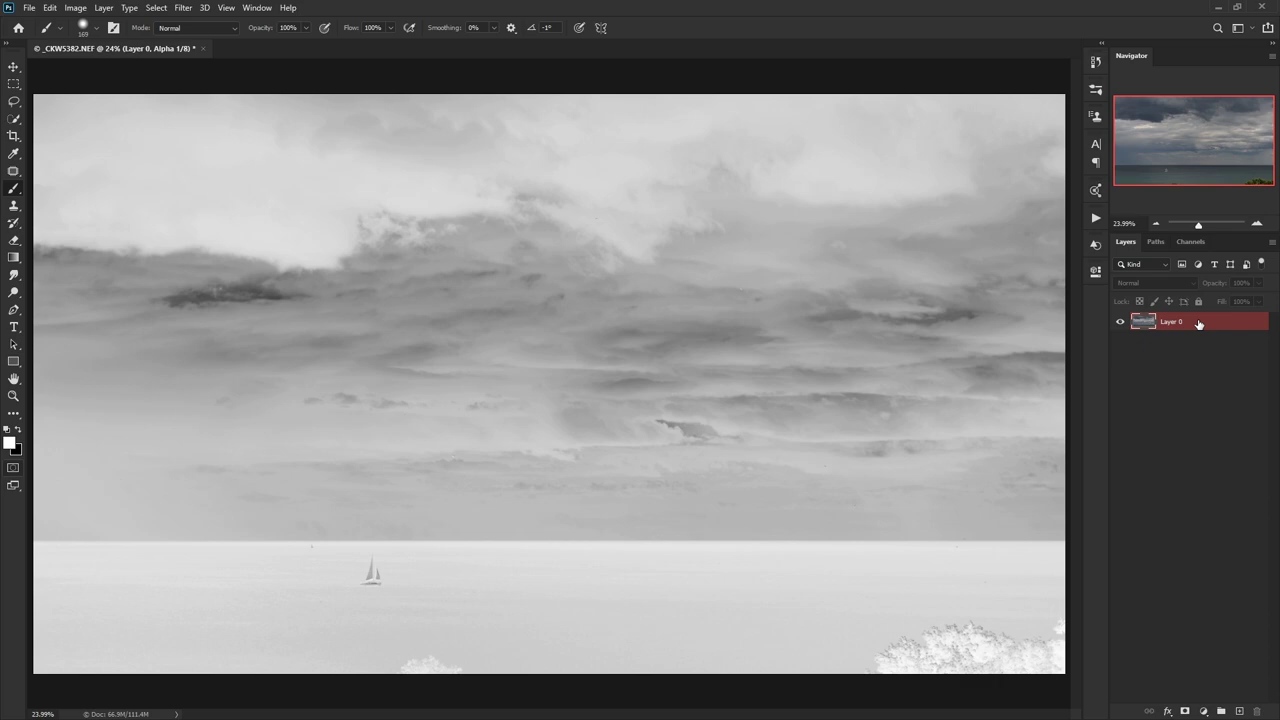
{"action": "left_click", "coordinate": [1190, 241]}
{"action": "left_click", "coordinate": [1145, 393], "text": "ctrl"}
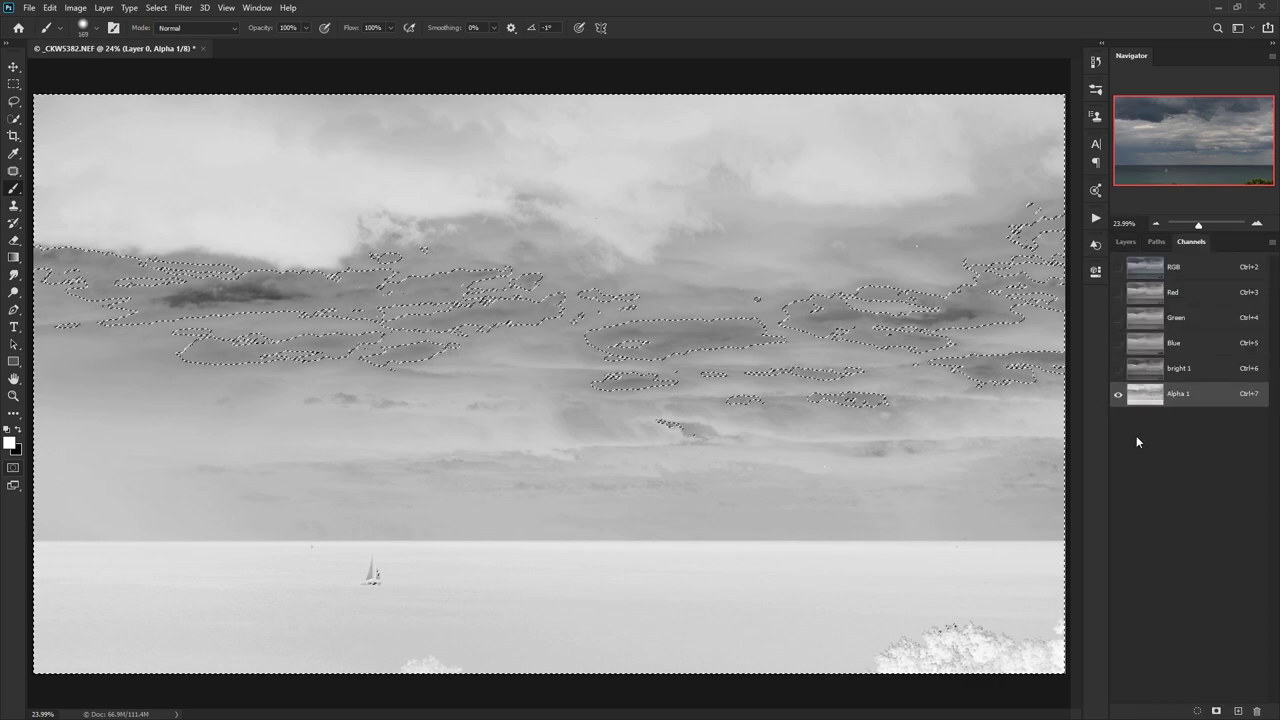
Restore the full-color RGB view, add a Curves adjustment layer masked by the Alpha 1 selection, and inspect its mask.
{"action": "key", "text": "ctrl+2"}
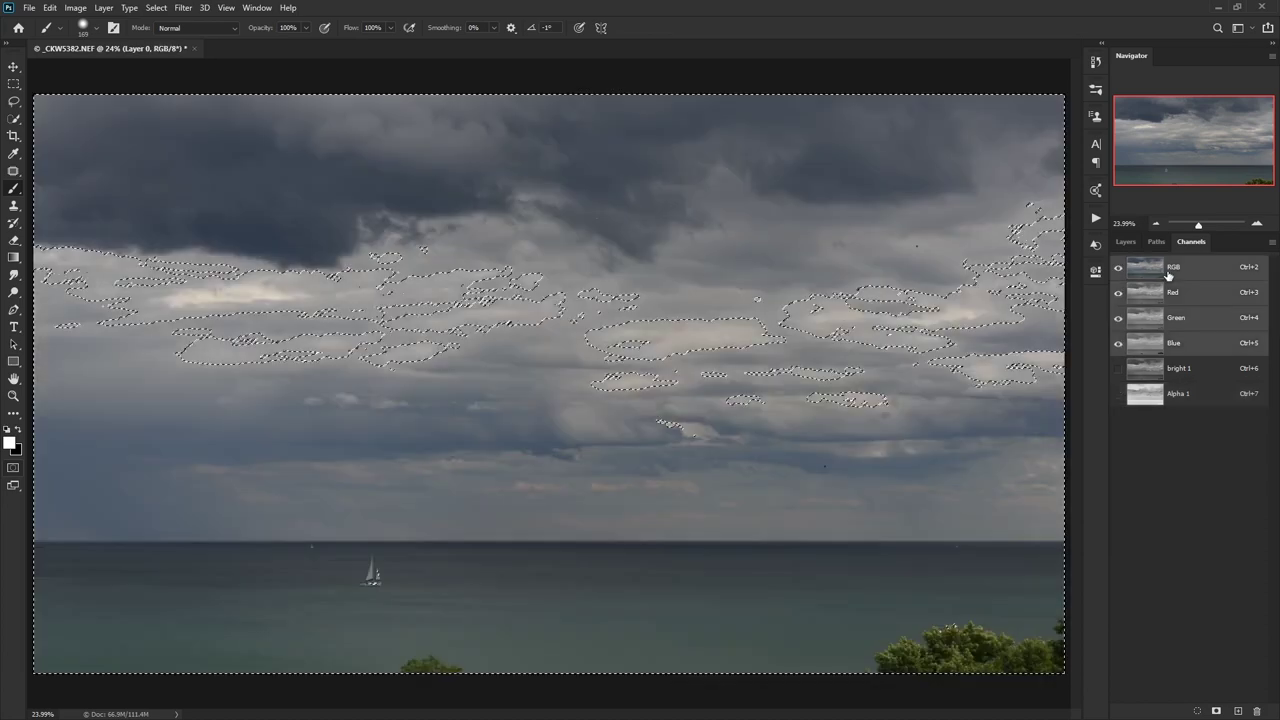
{"action": "left_click", "coordinate": [1126, 242]}
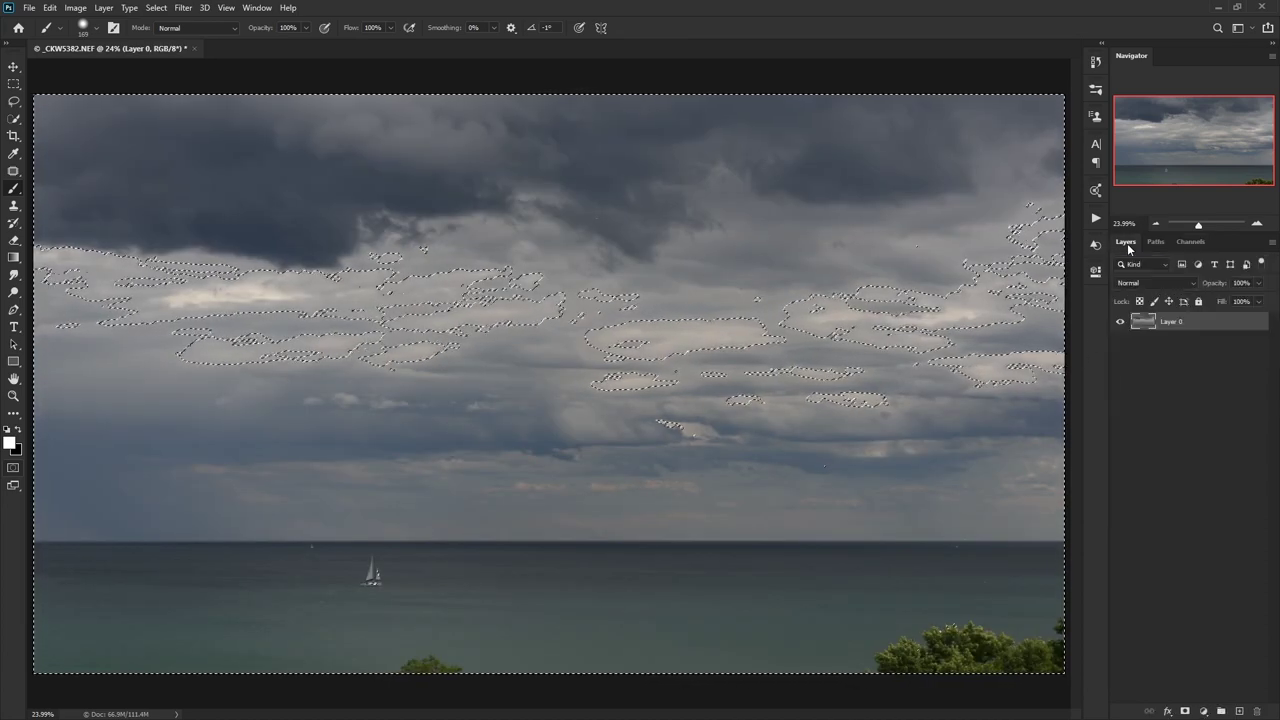
{"action": "left_click", "coordinate": [1203, 711]}
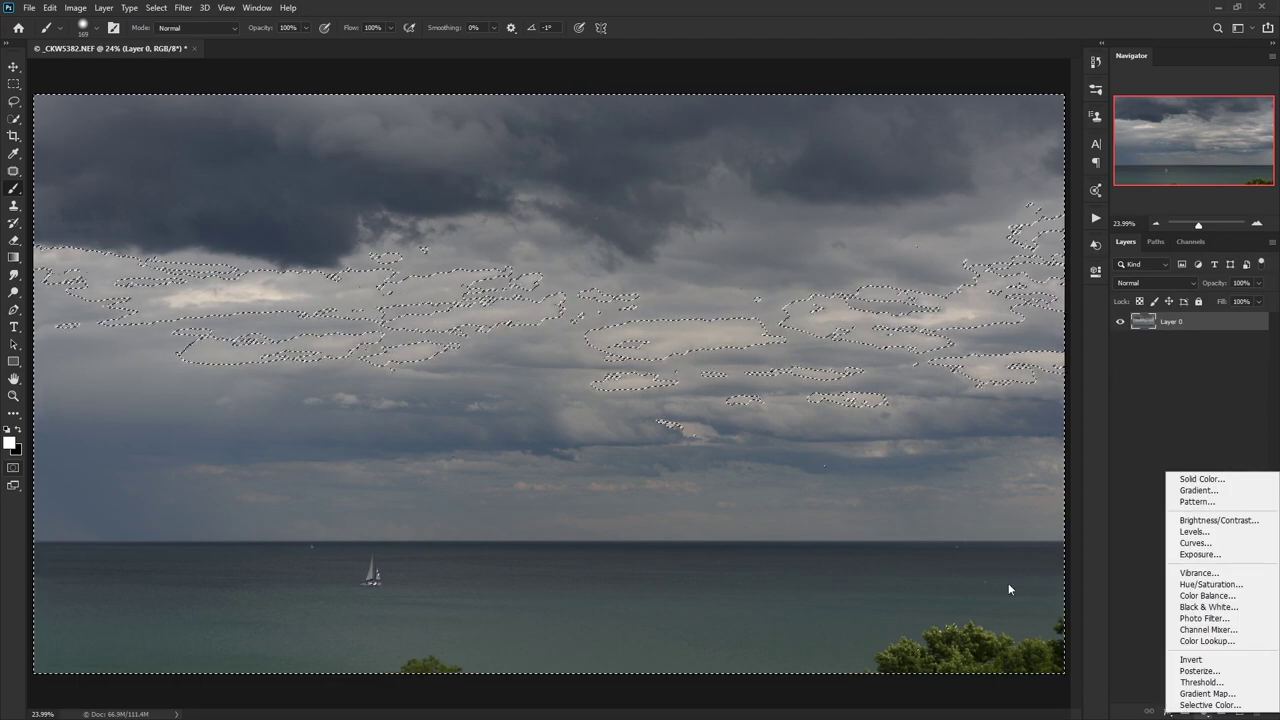
{"action": "left_click", "coordinate": [1196, 543]}
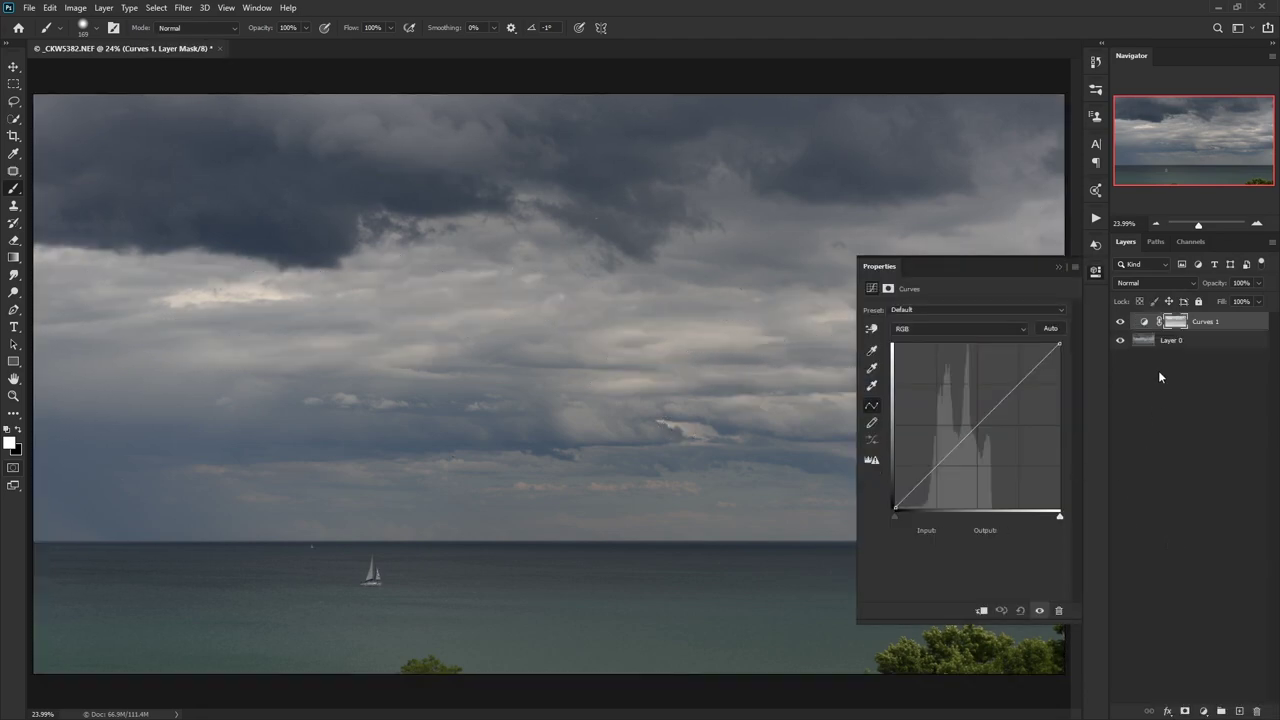
{"action": "left_click", "coordinate": [1174, 322], "text": "alt"}
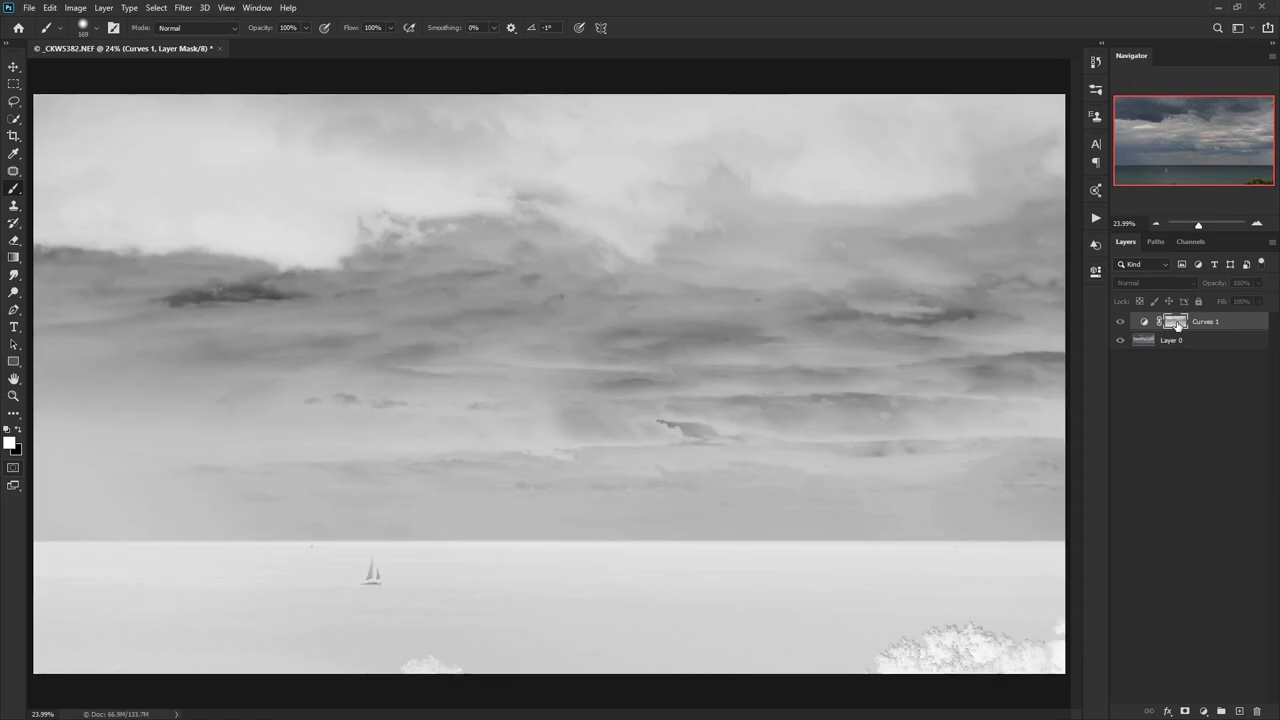
{"action": "left_click", "coordinate": [1176, 322], "text": "alt"}
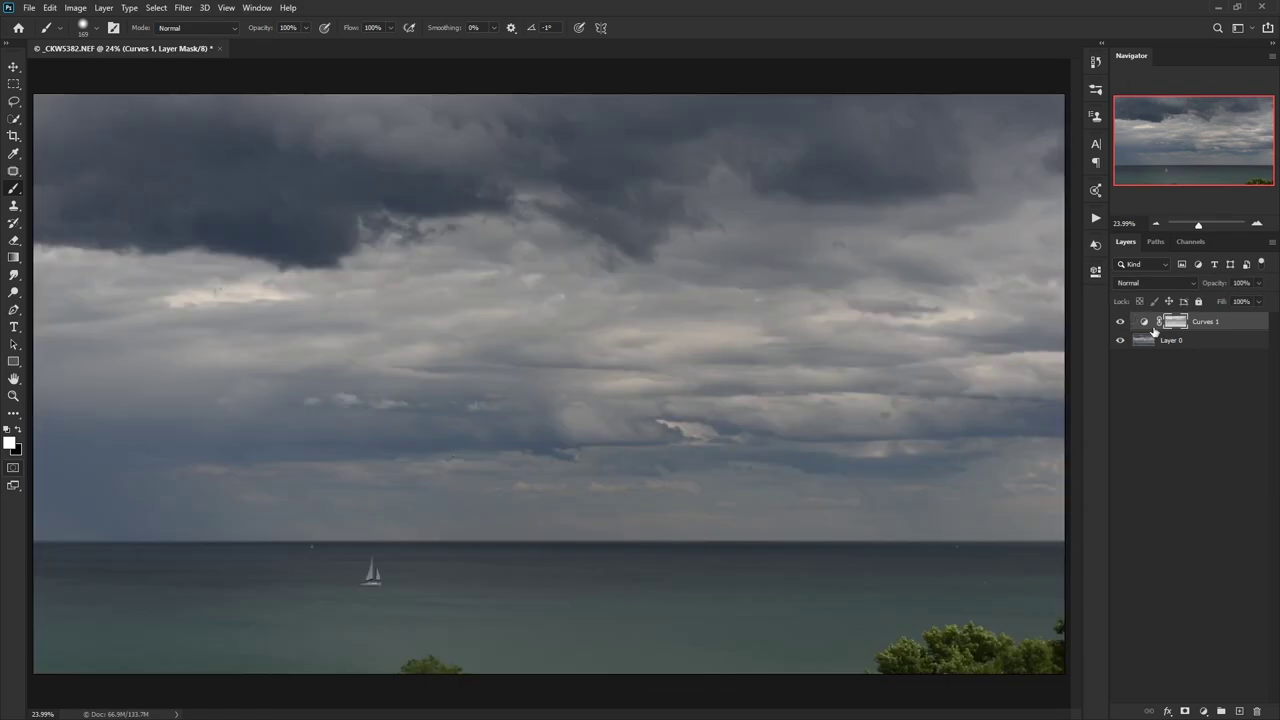
Shape the masked Curves layer into an S-curve, lowering the shadow point and setting the highlight point to input 156, output 153.
{"action": "double_click", "coordinate": [1143, 325]}
{"action": "left_click_drag", "start_coordinate": [958, 453], "coordinate": [969, 460]}
{"action": "left_click_drag", "start_coordinate": [1009, 415], "coordinate": [1001, 412]}
{"action": "left_click_drag", "start_coordinate": [969, 460], "coordinate": [968, 456]}
{"action": "left_click_drag", "start_coordinate": [998, 413], "coordinate": [995, 408]}
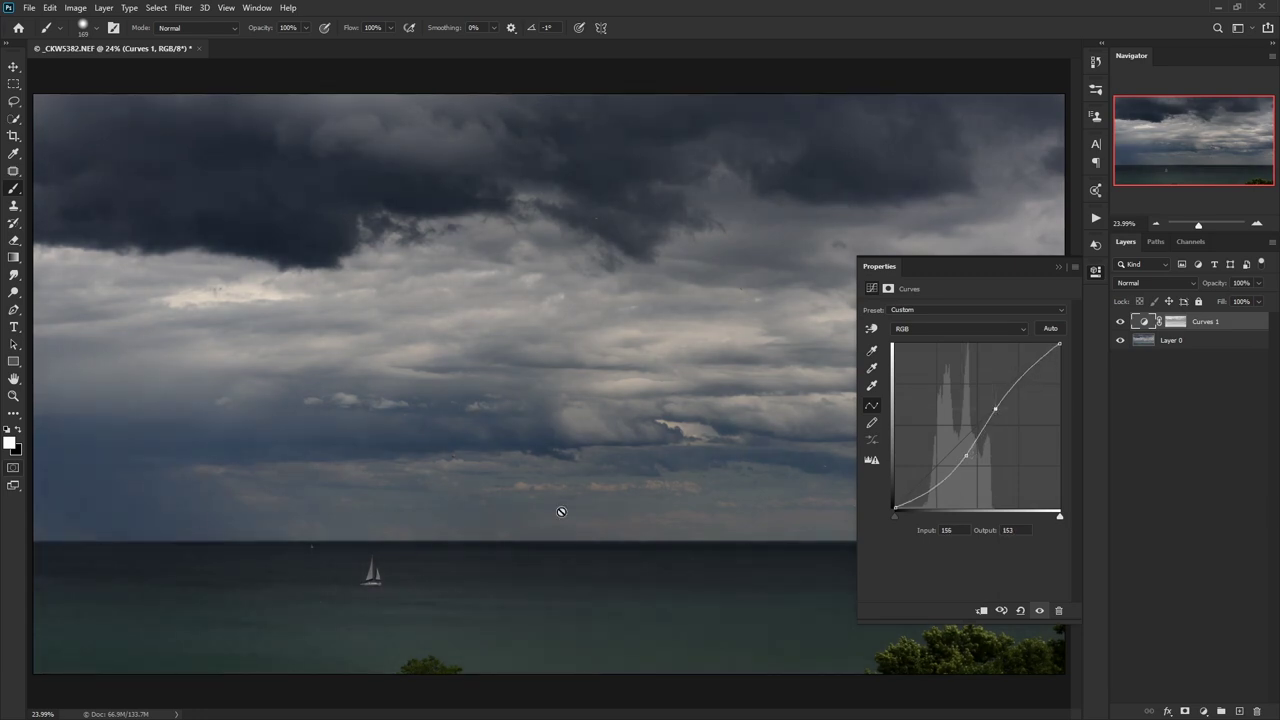
{"action": "left_click_drag", "start_coordinate": [968, 457], "coordinate": [965, 457]}
Delete the masked Curves adjustment layer above the photo layer.
{"action": "left_click", "coordinate": [1174, 322]}
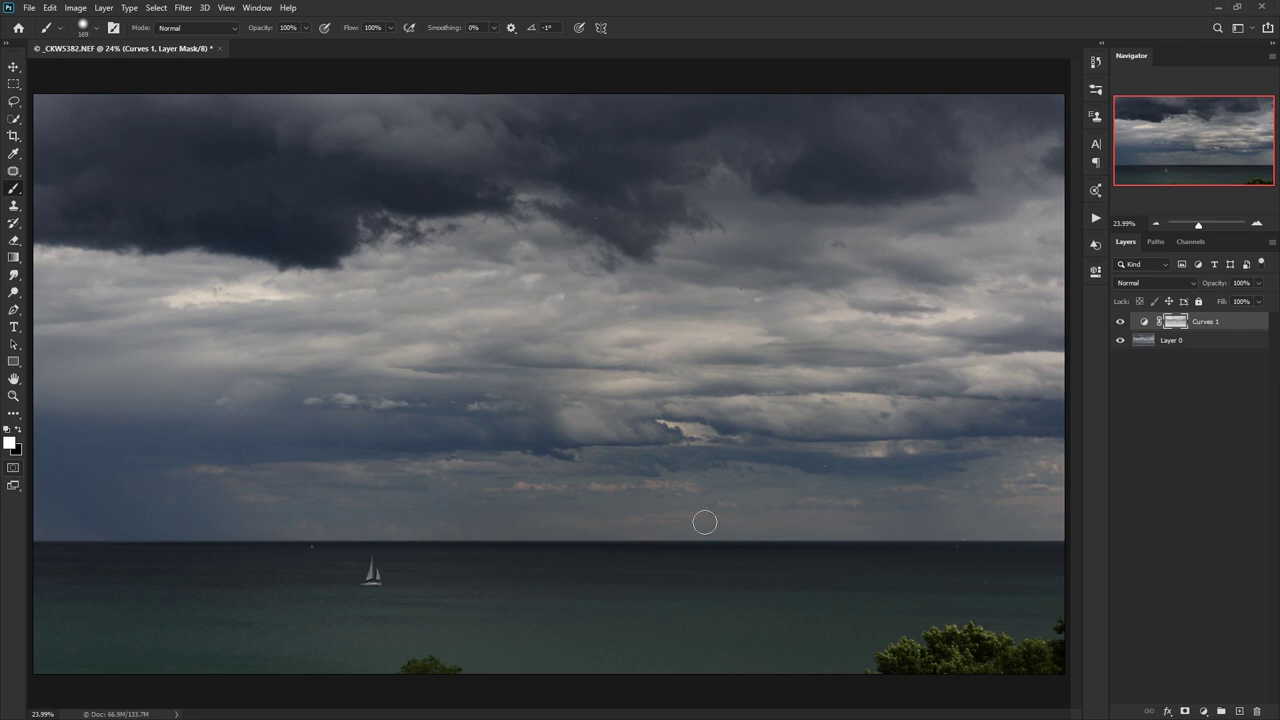
{"action": "left_click_drag", "start_coordinate": [1220, 323], "coordinate": [1257, 711]}
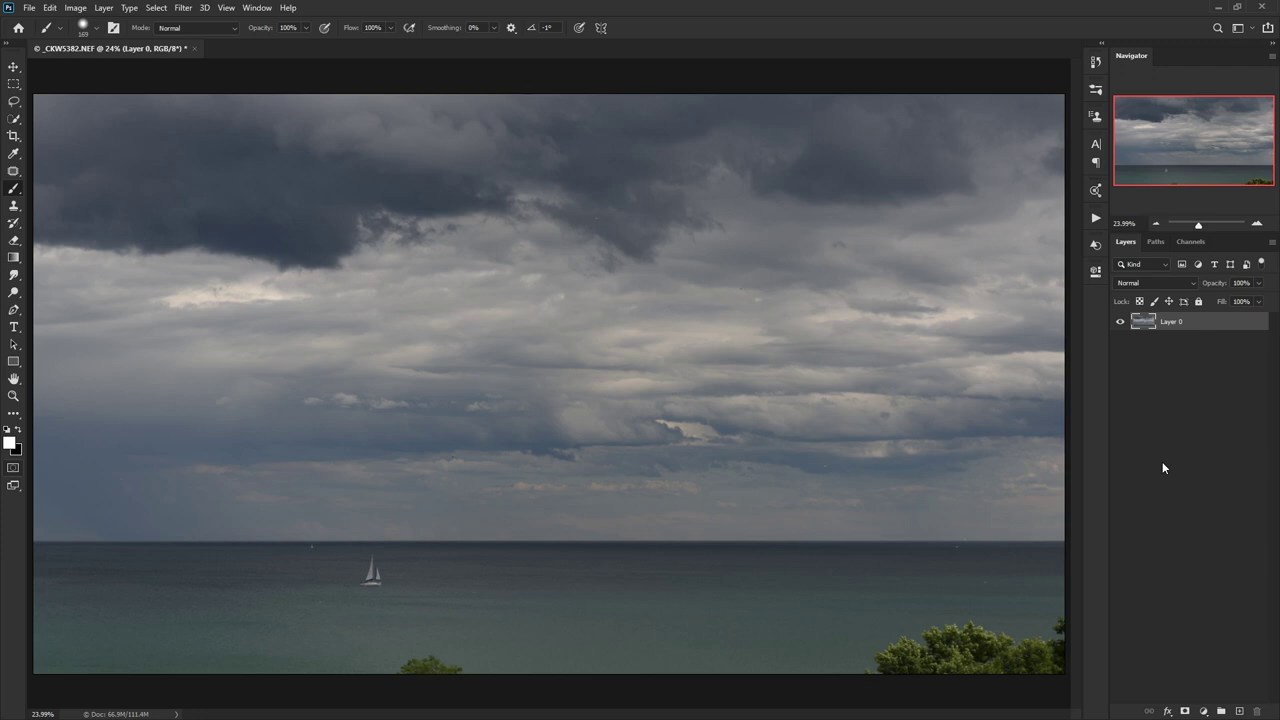
Load the bright 1 channel as a selection, try subtracting and adding lassoed cloud areas, and deselect.
{"action": "left_click", "coordinate": [1204, 246]}
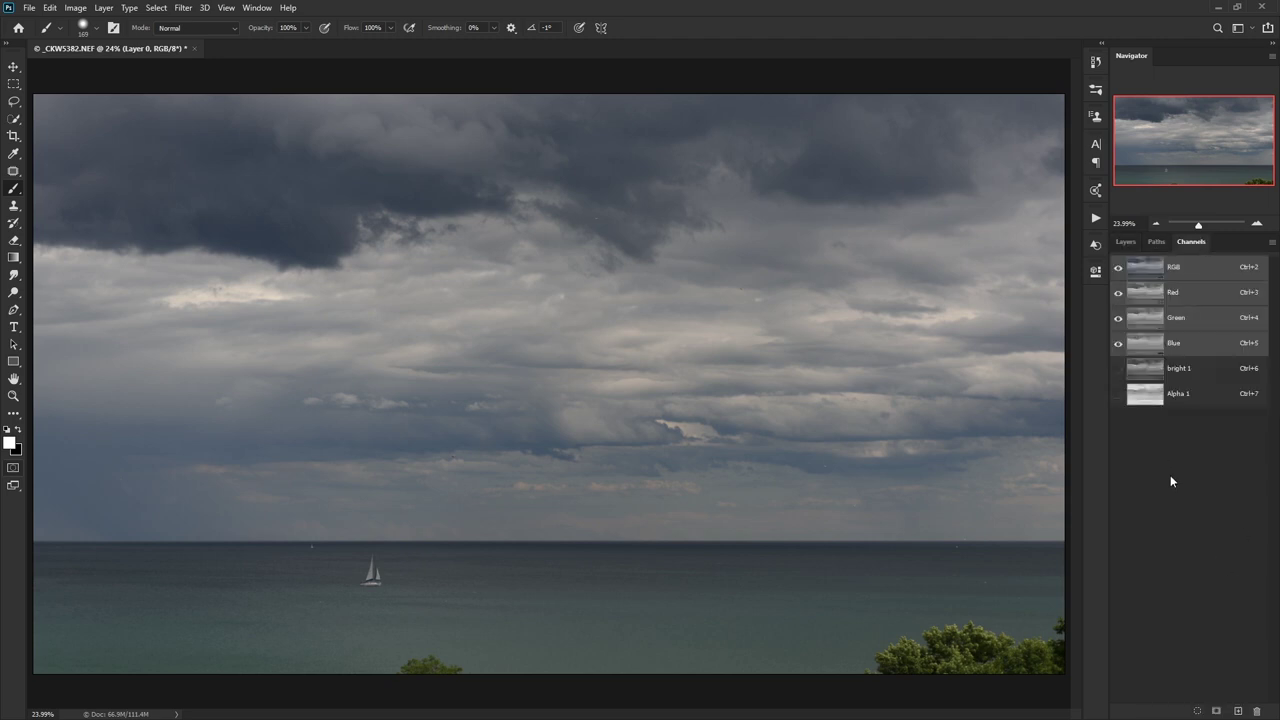
{"action": "left_click", "coordinate": [1145, 370], "text": "ctrl"}
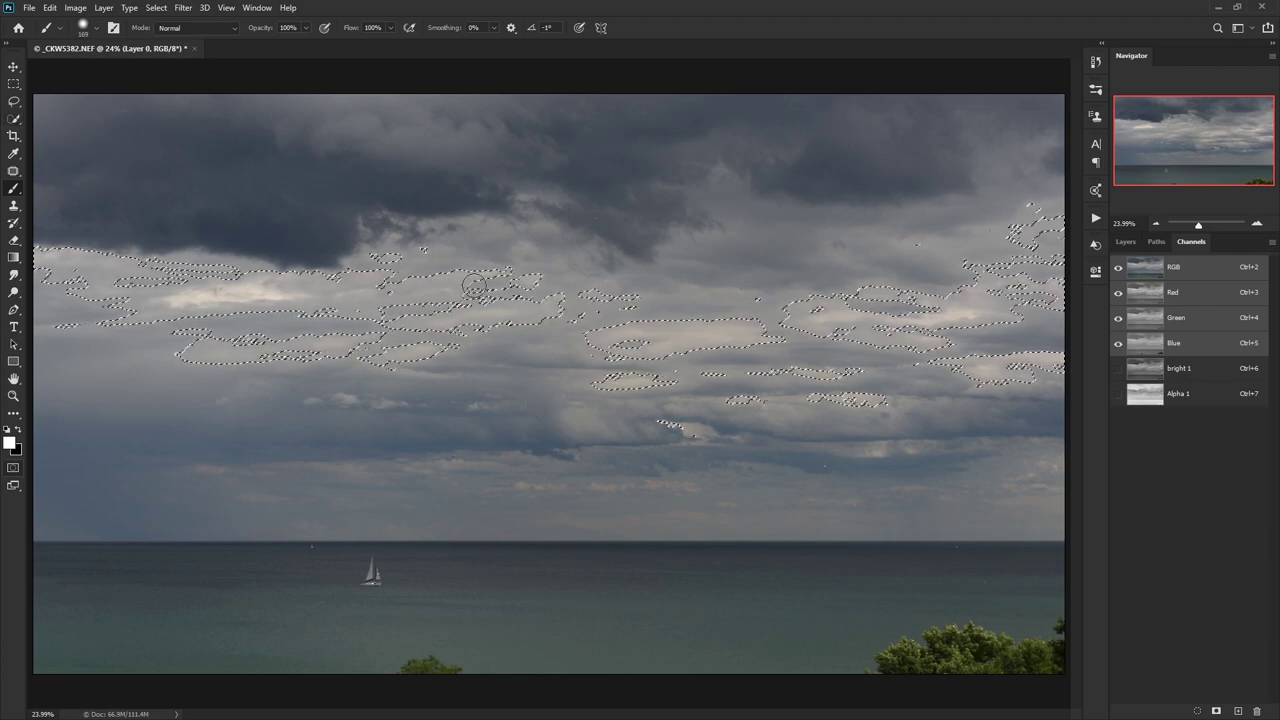
{"action": "key", "text": "w"}
{"action": "key", "text": "l"}
{"action": "mouse_move", "coordinate": [600, 238]}
{"action": "left_mouse_down"}
{"action": "mouse_move", "coordinate": [586, 466]}
{"action": "mouse_move", "coordinate": [684, 215]}
{"action": "left_mouse_up"}
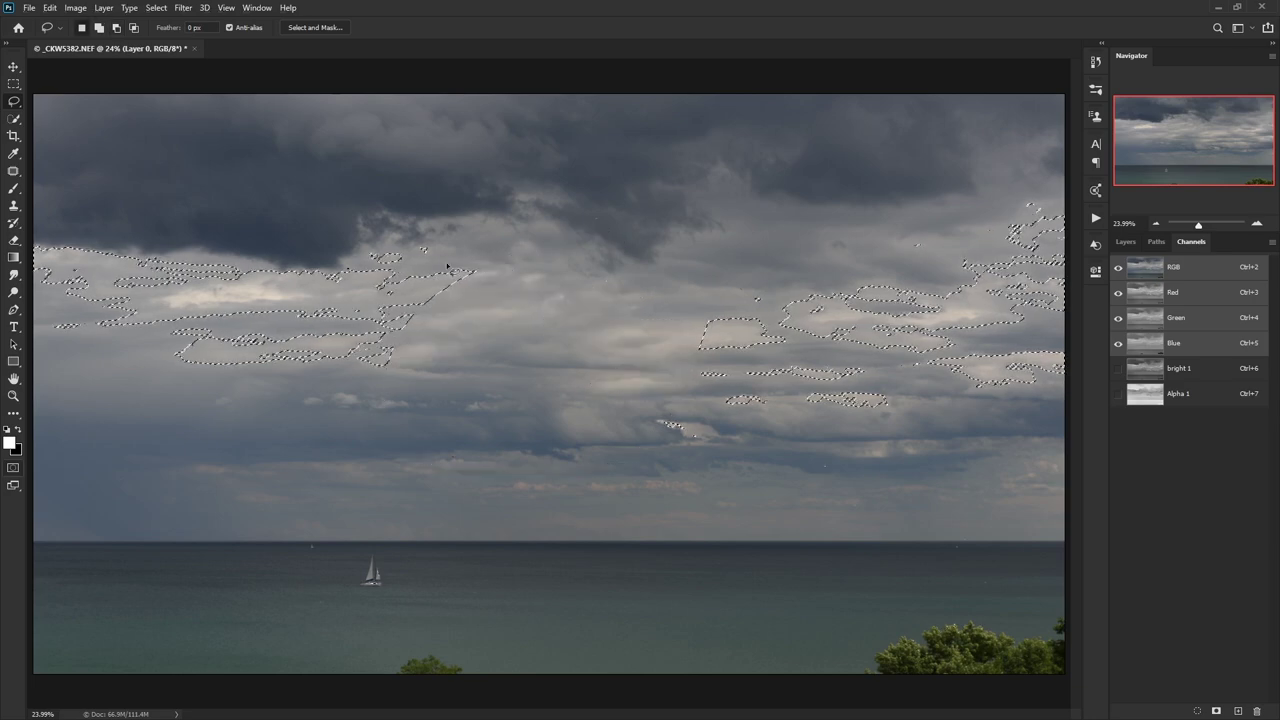
{"action": "mouse_move", "coordinate": [488, 240]}
{"action": "left_mouse_down"}
{"action": "mouse_move", "coordinate": [572, 428]}
{"action": "mouse_move", "coordinate": [482, 240]}
{"action": "left_mouse_up"}
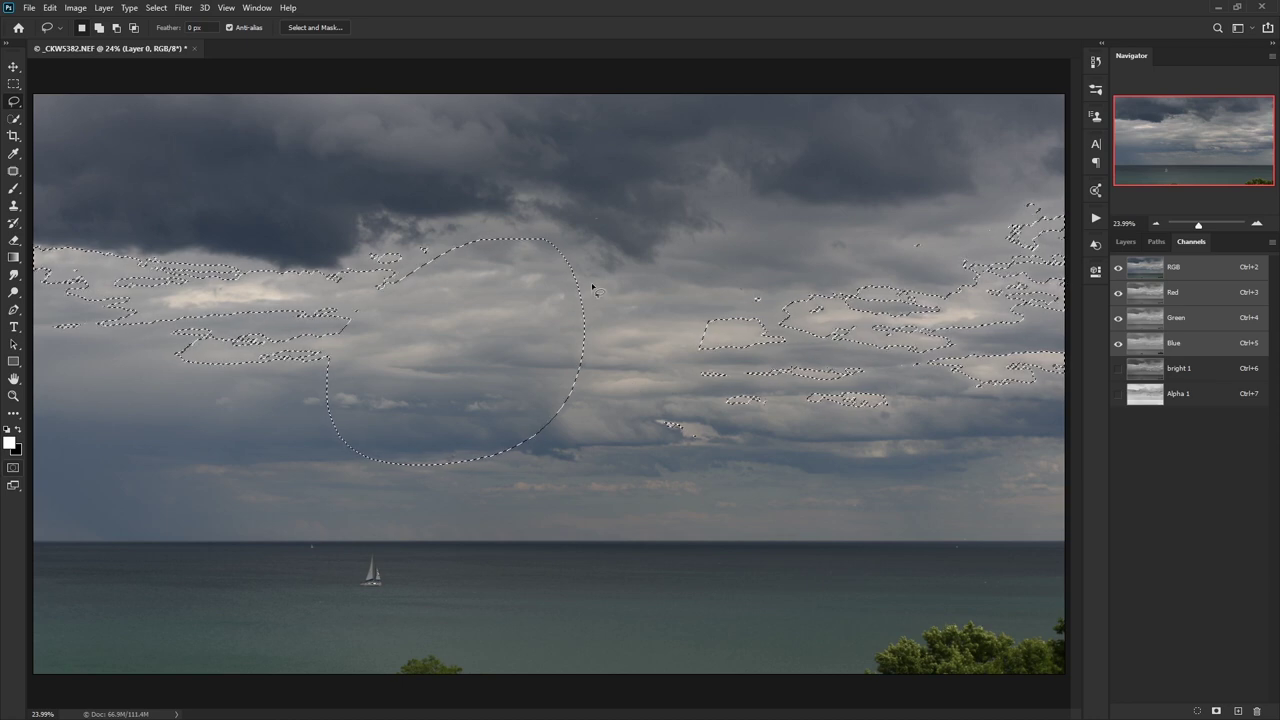
{"action": "mouse_move", "coordinate": [540, 240]}
{"action": "left_mouse_down"}
{"action": "mouse_move", "coordinate": [610, 390]}
{"action": "mouse_move", "coordinate": [540, 240]}
{"action": "left_mouse_up"}
{"action": "key", "text": "ctrl+d"}
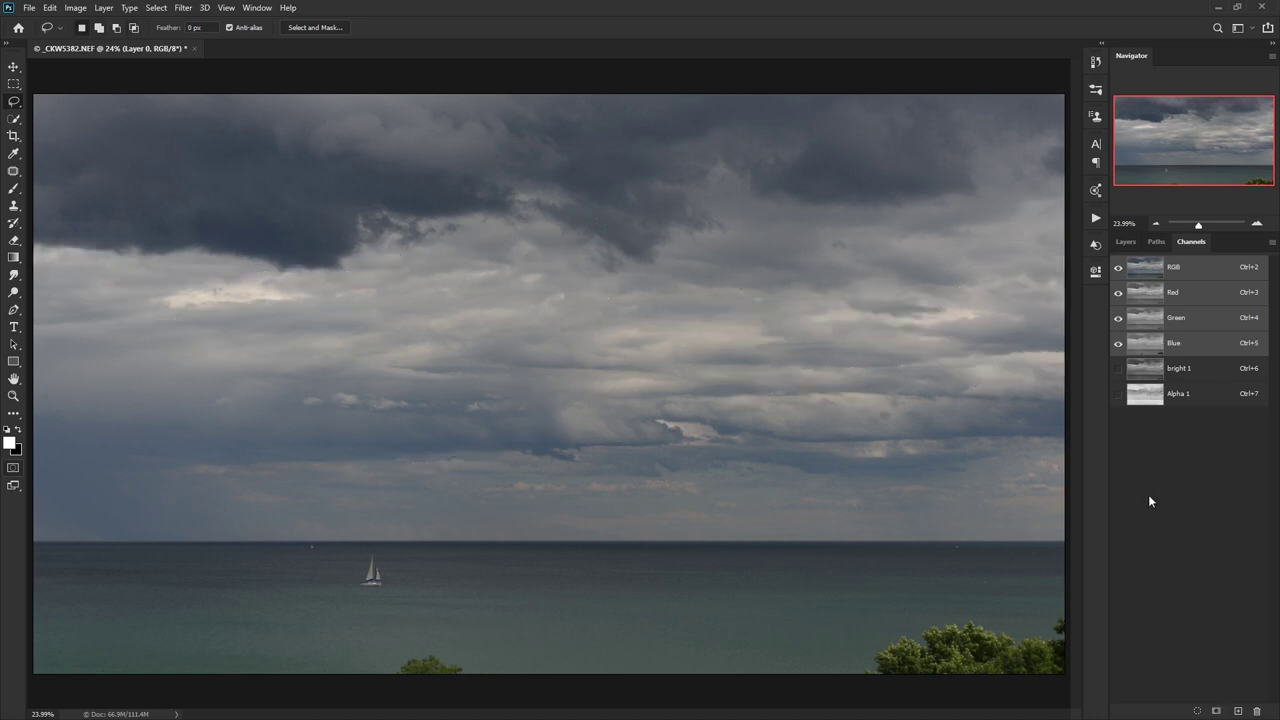
Intersect the bright 1 channel's selection with itself and save the result as a new channel named "bright 2".
{"action": "left_click", "coordinate": [1145, 369], "text": "ctrl"}
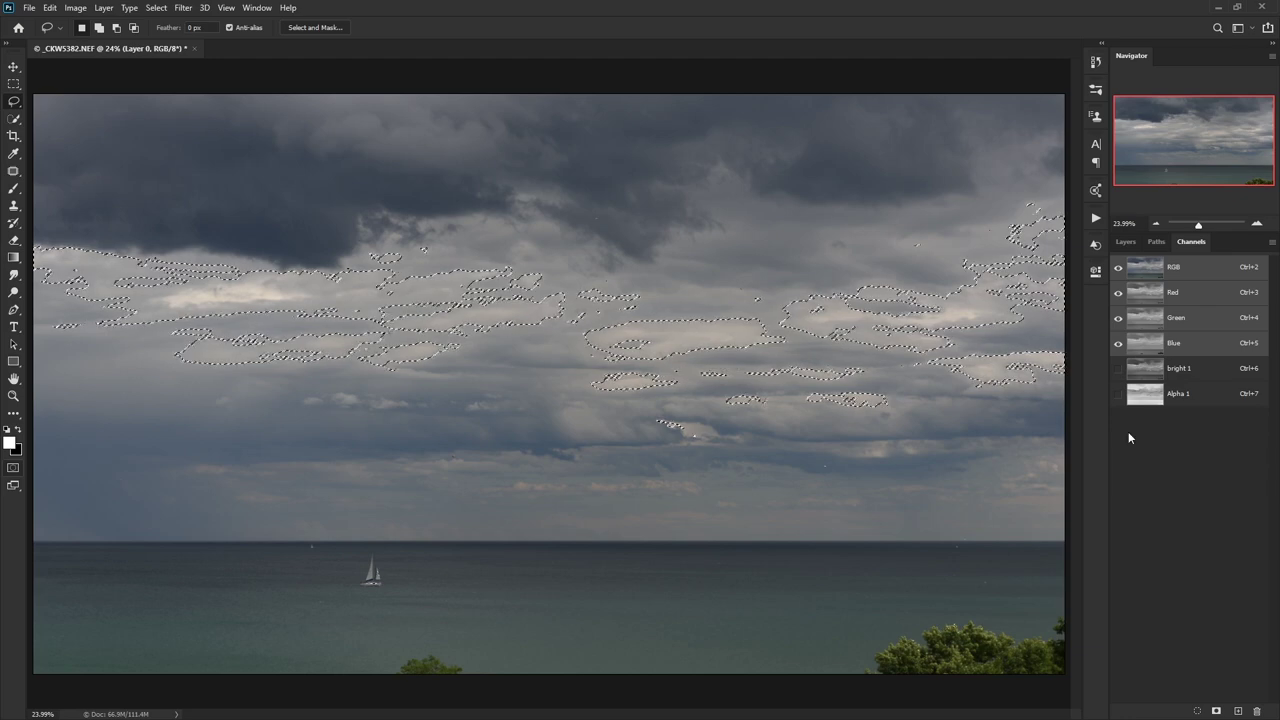
{"action": "left_click", "coordinate": [1148, 370], "text": "ctrl+alt+shift"}
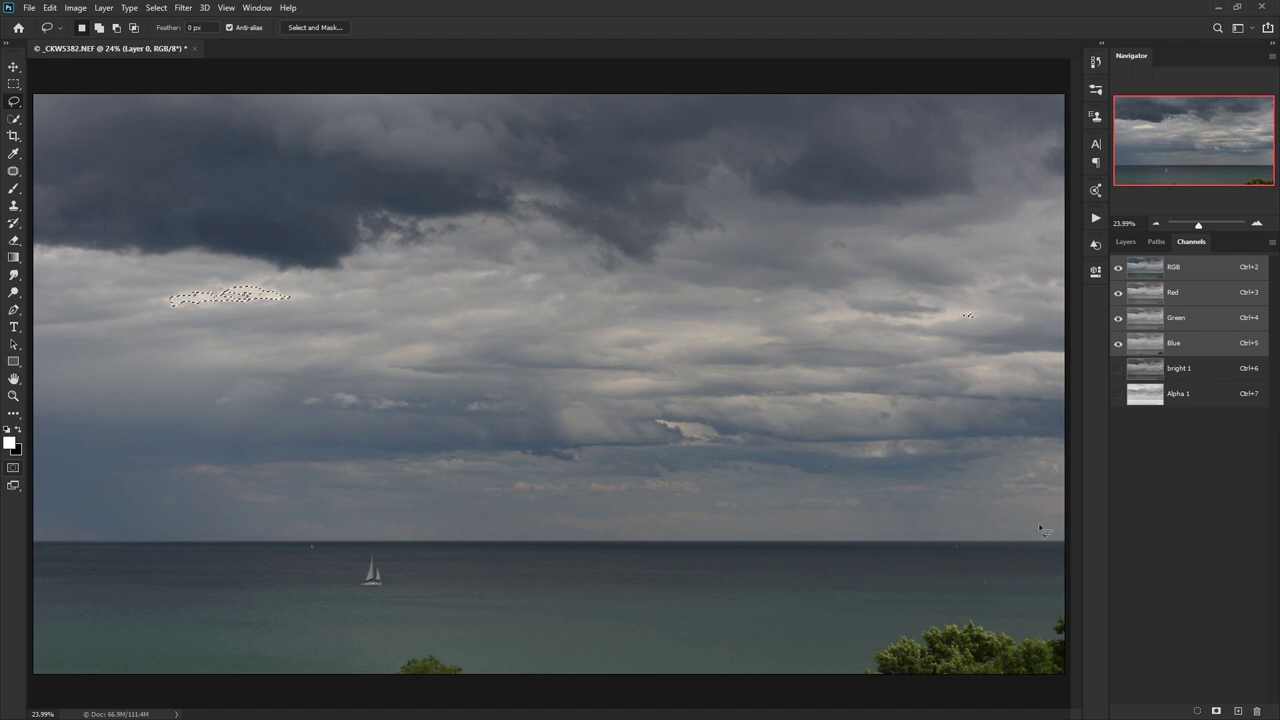
{"action": "left_click", "coordinate": [1216, 711]}
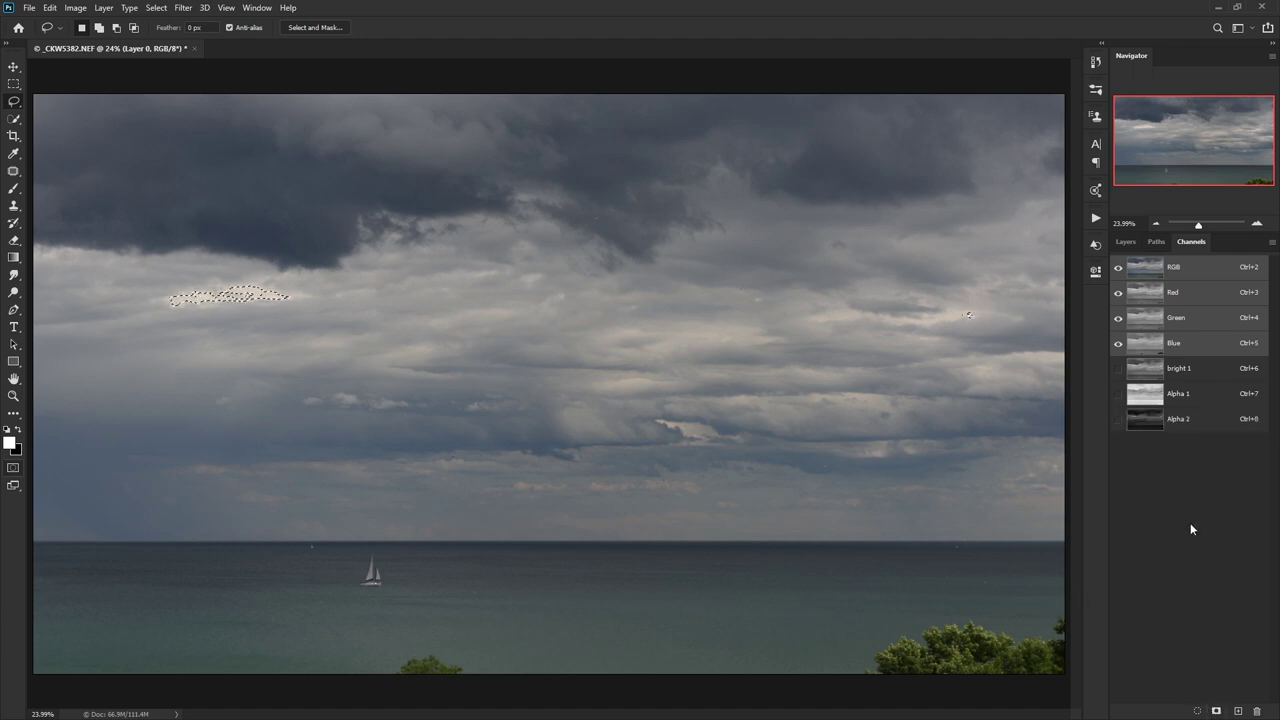
{"action": "double_click", "coordinate": [1180, 419]}
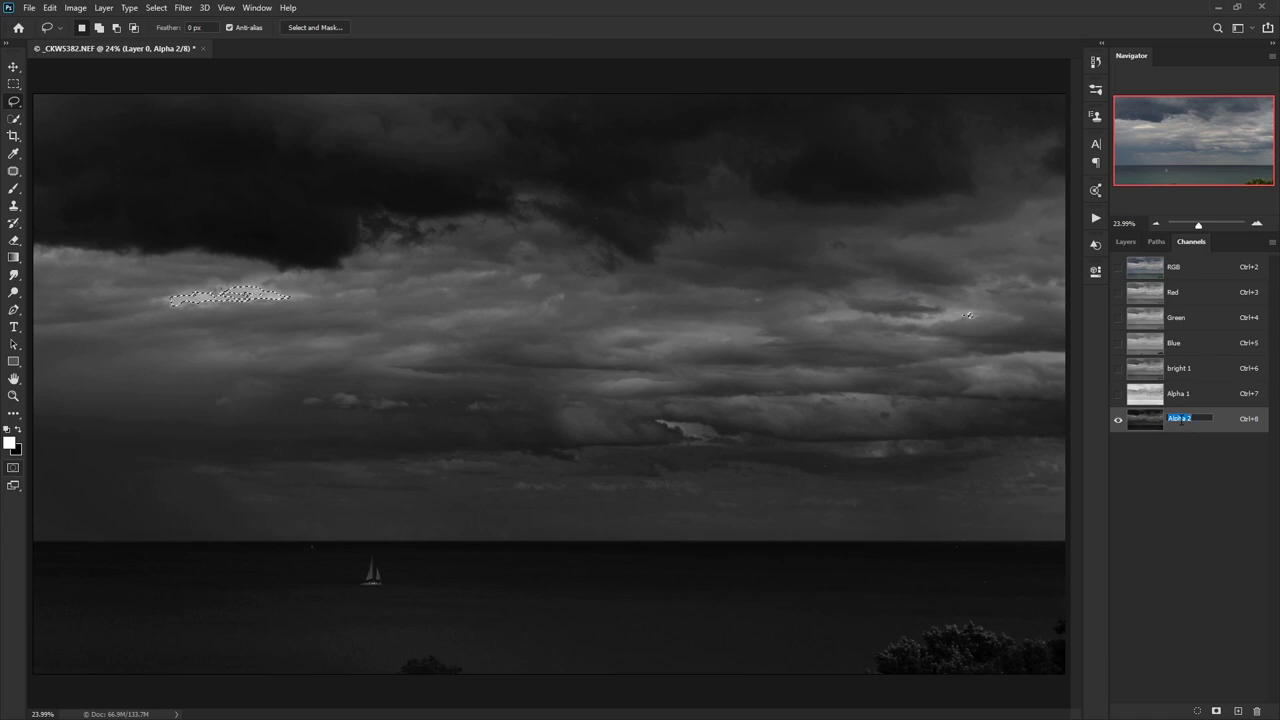
{"action": "type", "text": "bright"}
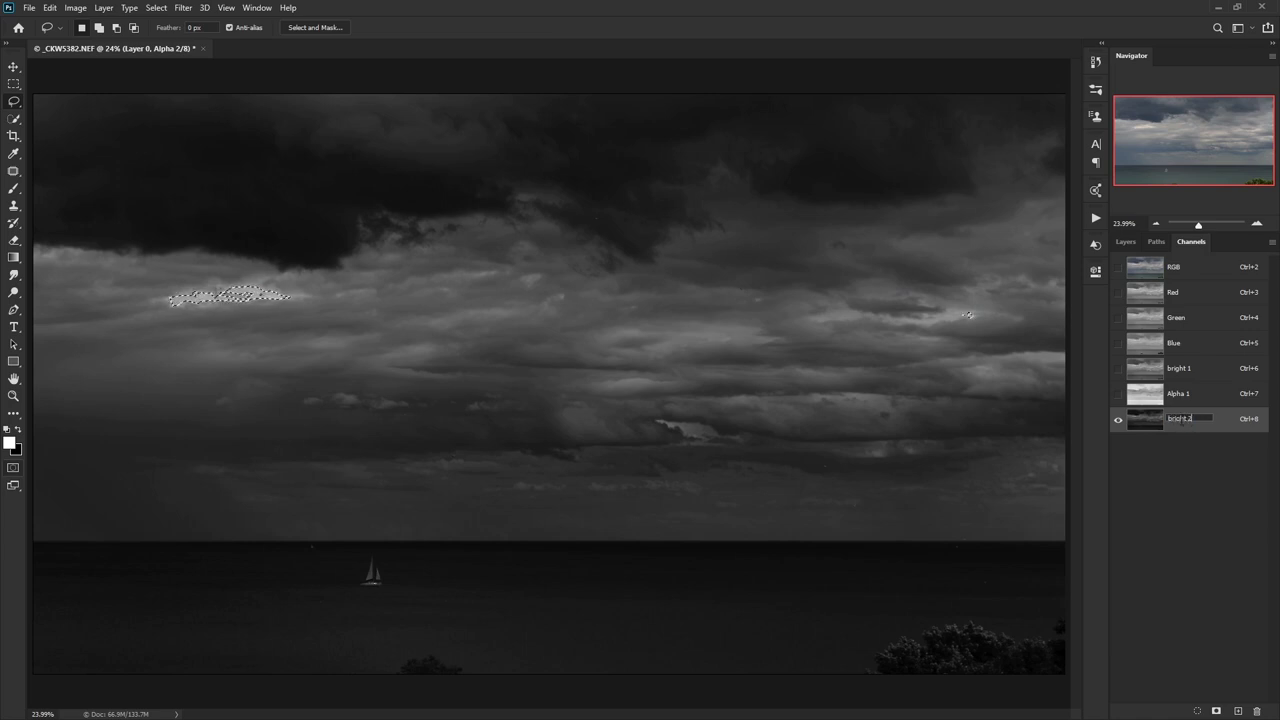
{"action": "key", "text": "Return"}
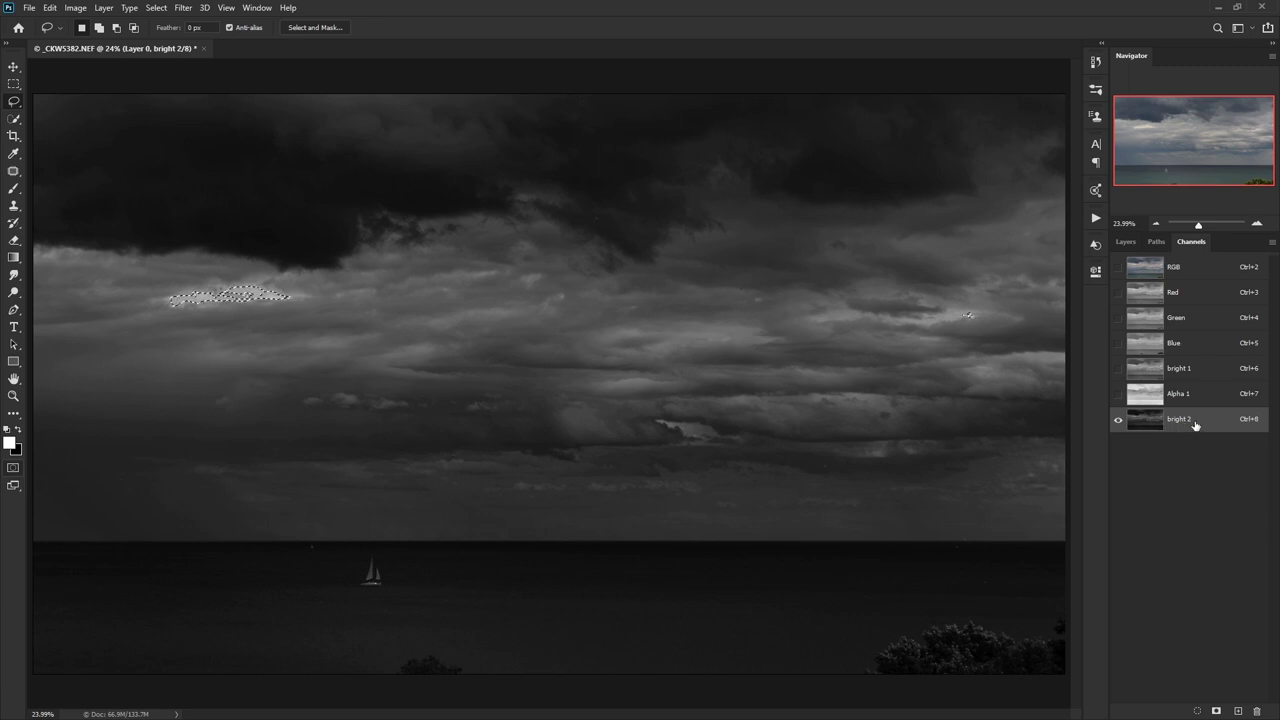
Move the bright 2 channel above bright 1, and rename the Alpha 1 channel as "darkest 1".
{"action": "left_click_drag", "start_coordinate": [1197, 424], "coordinate": [1203, 367]}
{"action": "left_click_drag", "start_coordinate": [1203, 358], "coordinate": [1172, 362]}
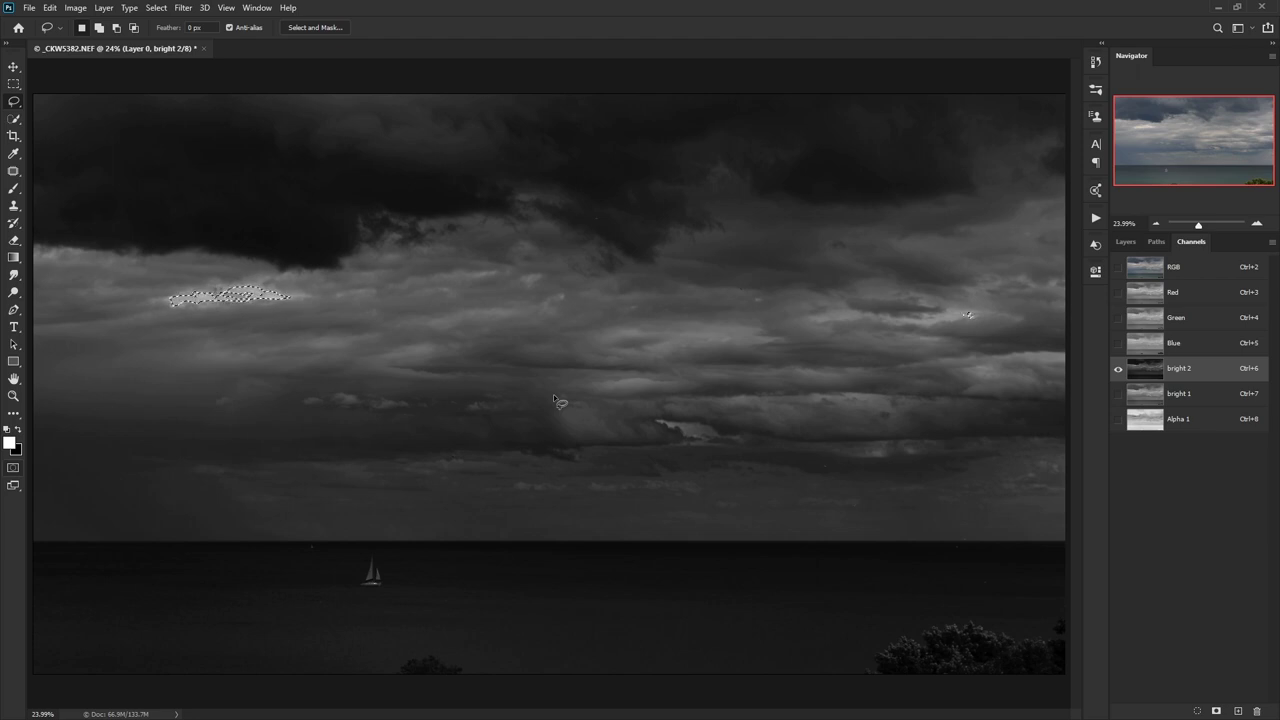
{"action": "left_click", "coordinate": [1140, 420]}
{"action": "double_click", "coordinate": [1180, 420]}
{"action": "type", "text": "darkest"}
{"action": "key", "text": "Return"}
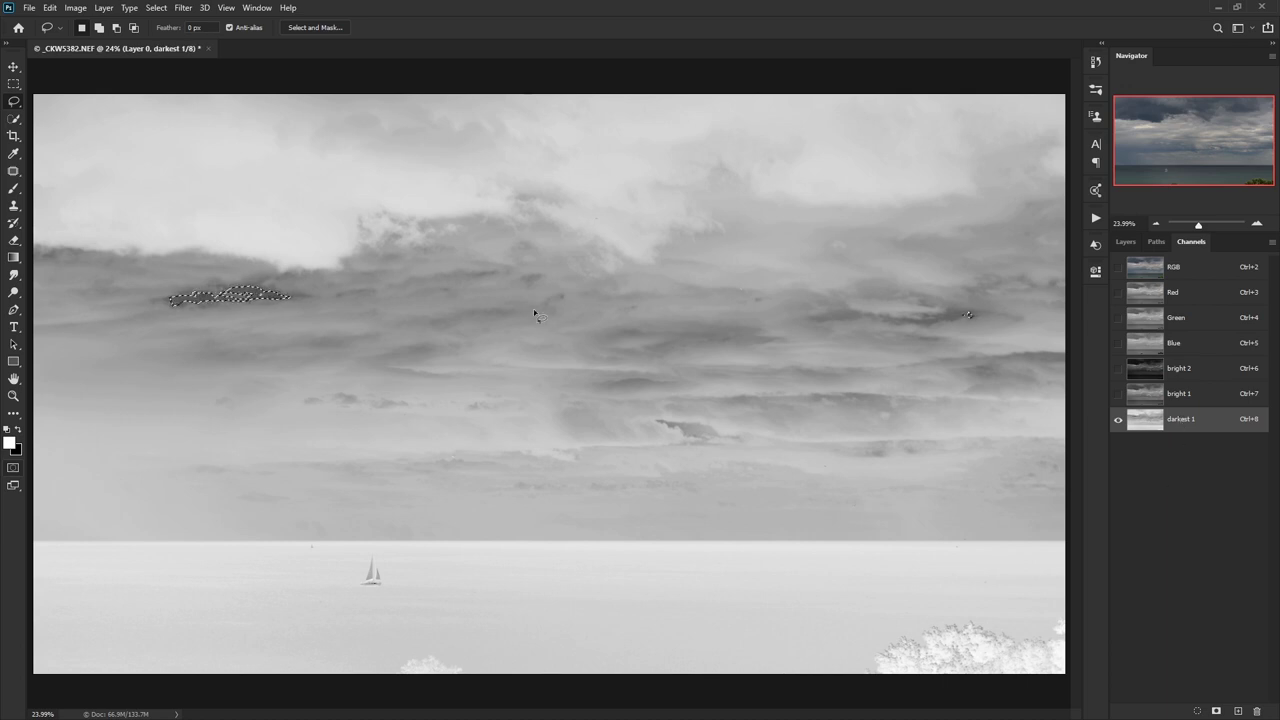
{"action": "left_click", "coordinate": [152, 231]}
{"action": "left_click", "coordinate": [1146, 420], "text": "ctrl"}
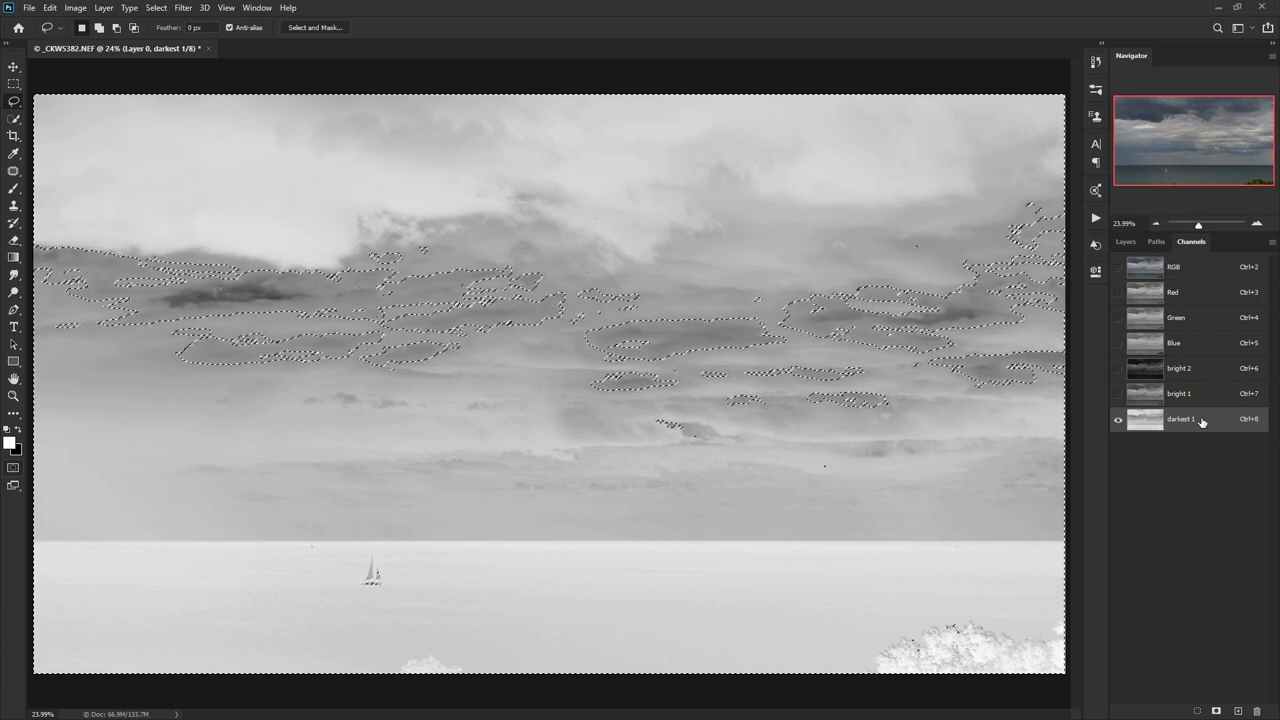
{"action": "left_click", "coordinate": [1209, 375], "text": "ctrl"}
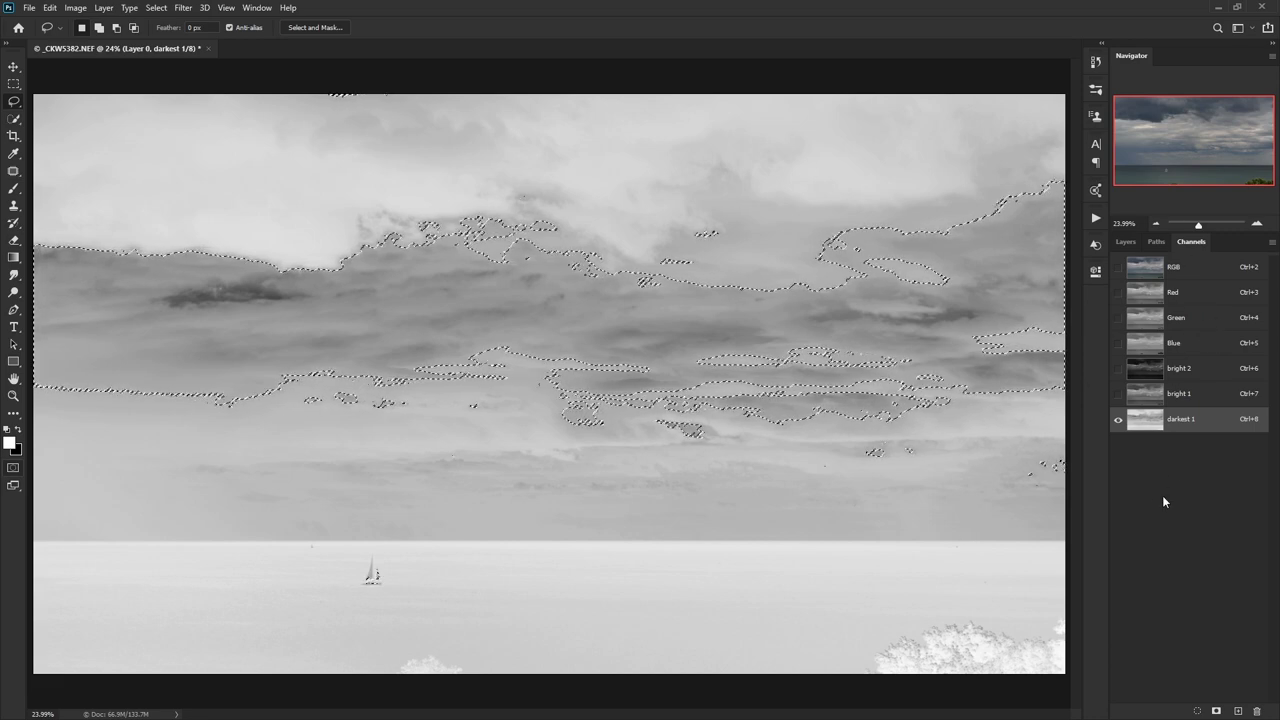
{"action": "left_click", "coordinate": [1209, 393], "text": "shift"}
{"action": "left_click", "coordinate": [1209, 369], "text": "shift"}
{"action": "left_click", "coordinate": [1212, 344]}
{"action": "left_click", "coordinate": [1214, 318], "text": "shift"}
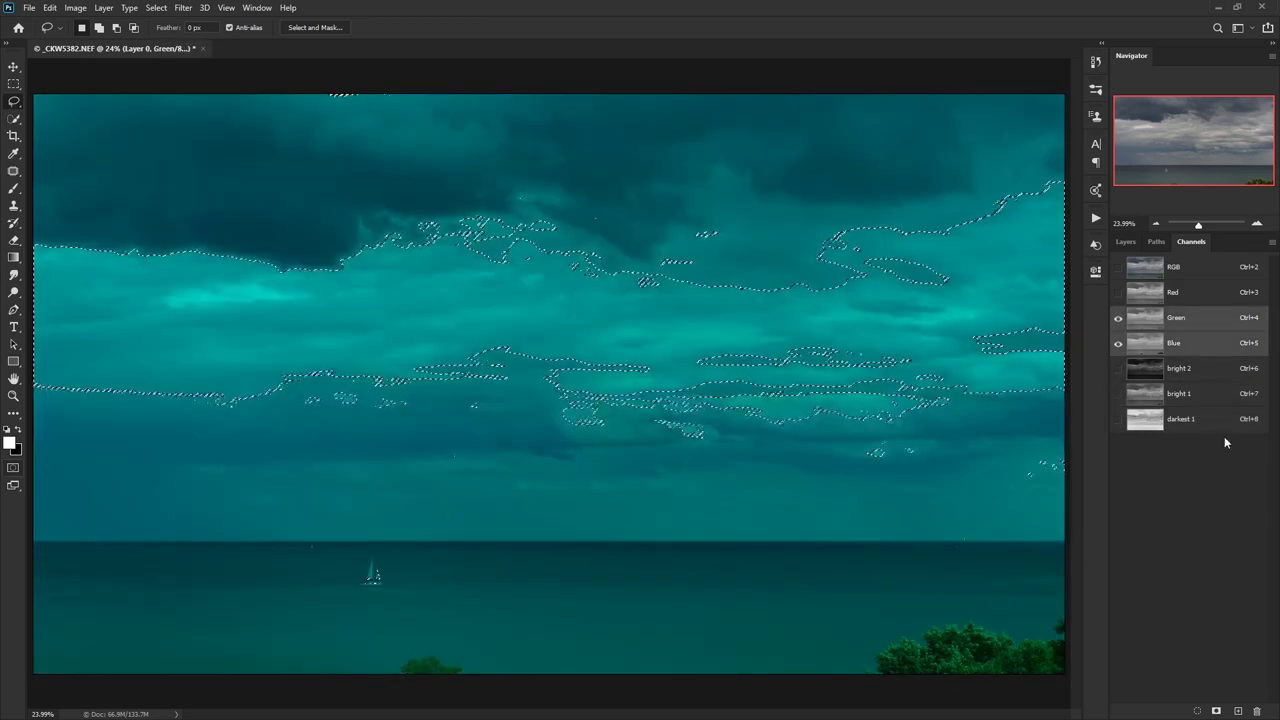
{"action": "left_click", "coordinate": [1222, 426]}
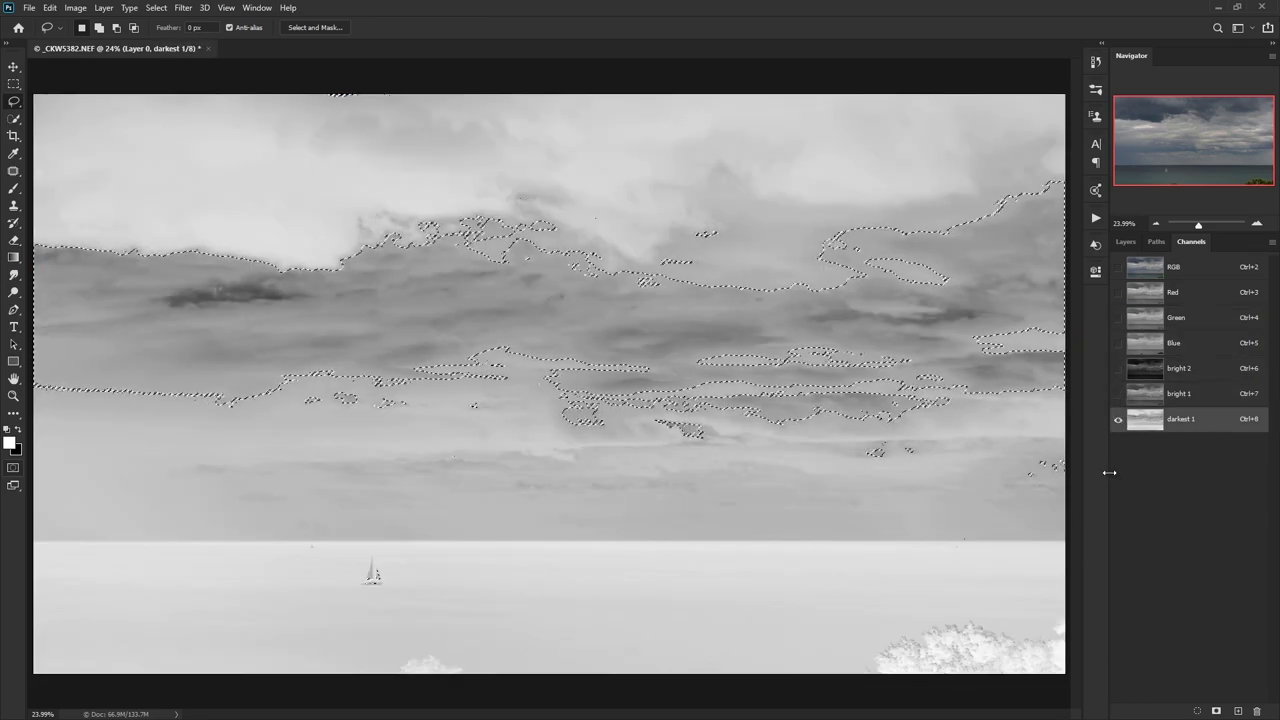
{"action": "key", "text": "ctrl+d"}
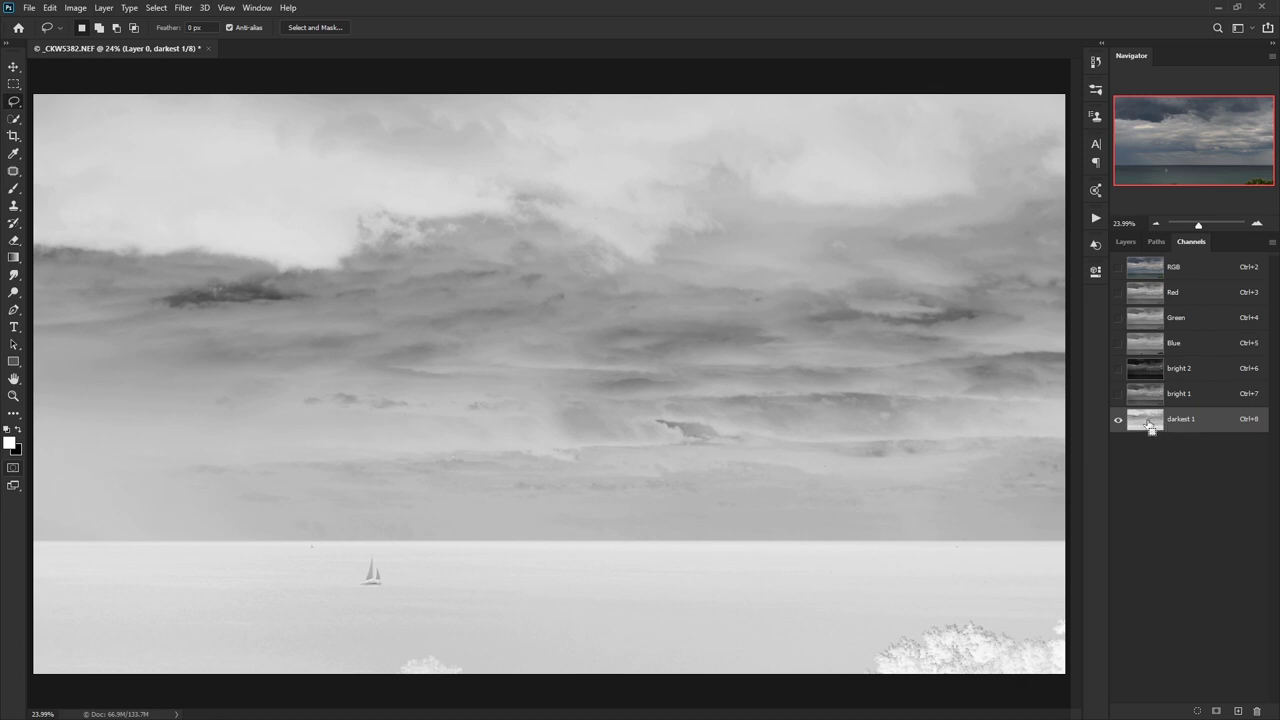
Intersect the darkest 1 channel's selection with itself, save the result as a channel named "darkest 2" and deselect.
{"action": "left_click", "coordinate": [1145, 424], "text": "ctrl"}
{"action": "left_click", "coordinate": [1147, 427], "text": "ctrl"}
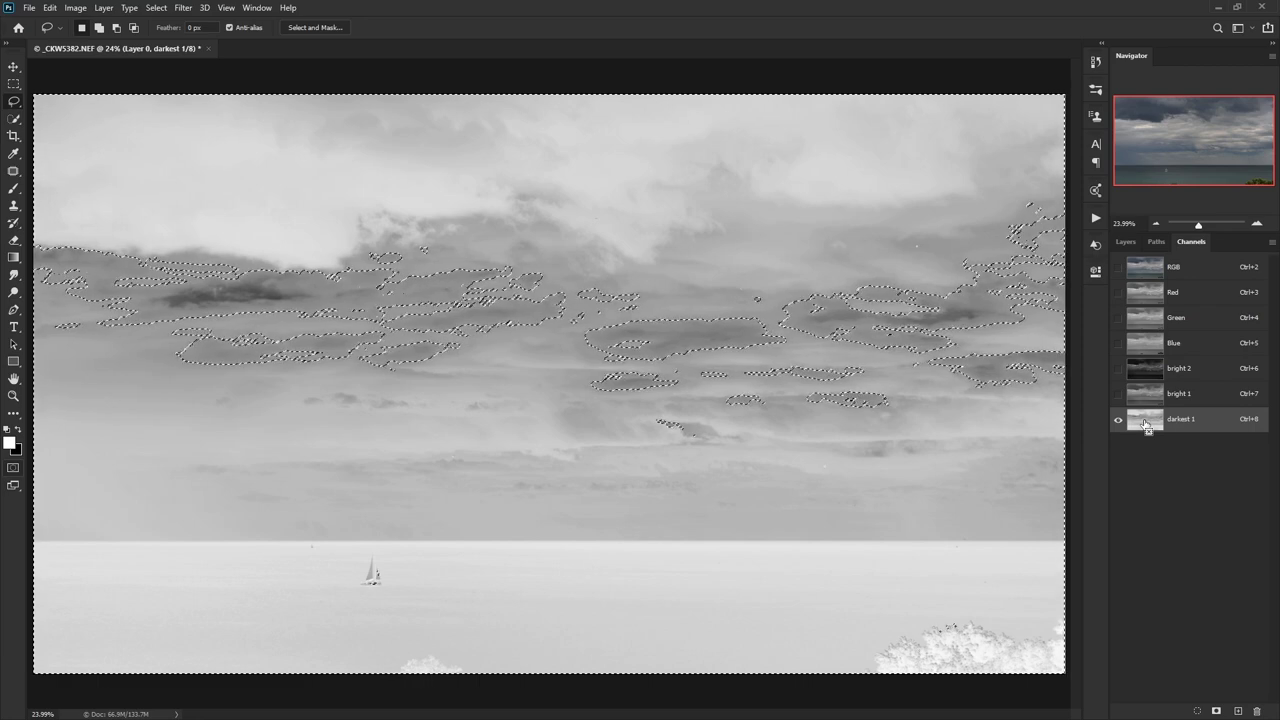
{"action": "left_click", "coordinate": [1146, 422], "text": "ctrl"}
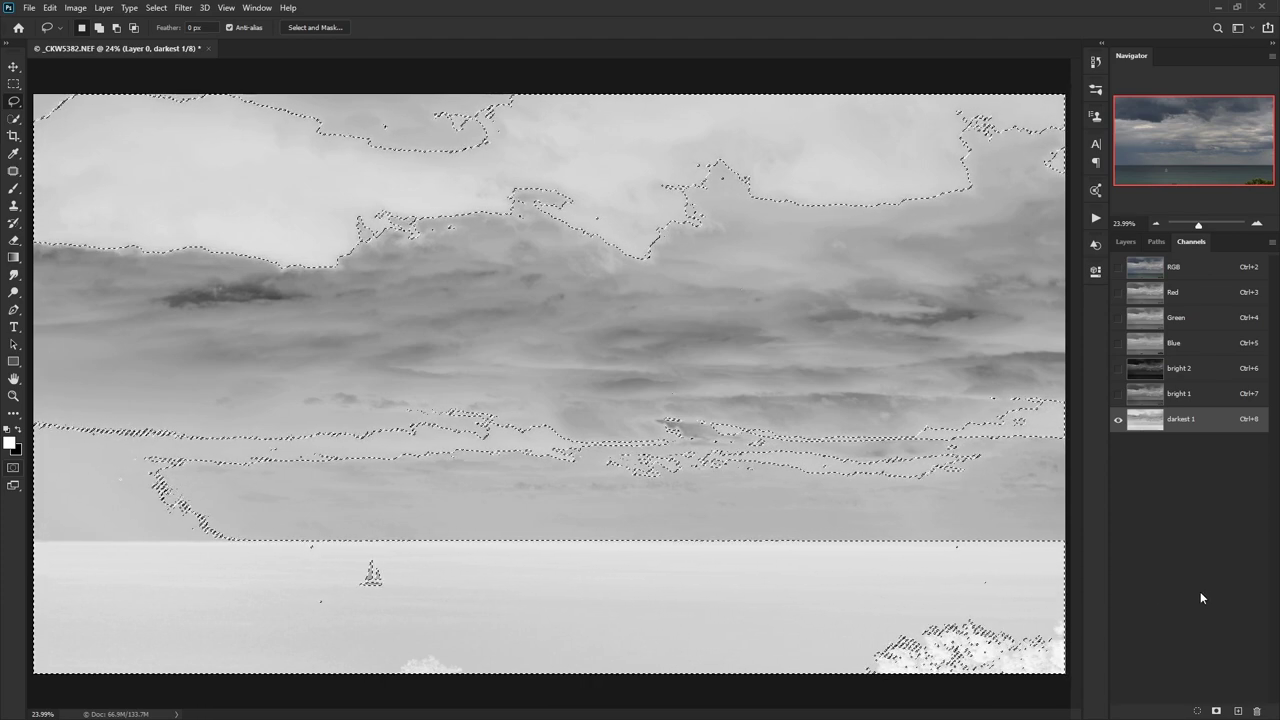
{"action": "left_click", "coordinate": [1216, 710]}
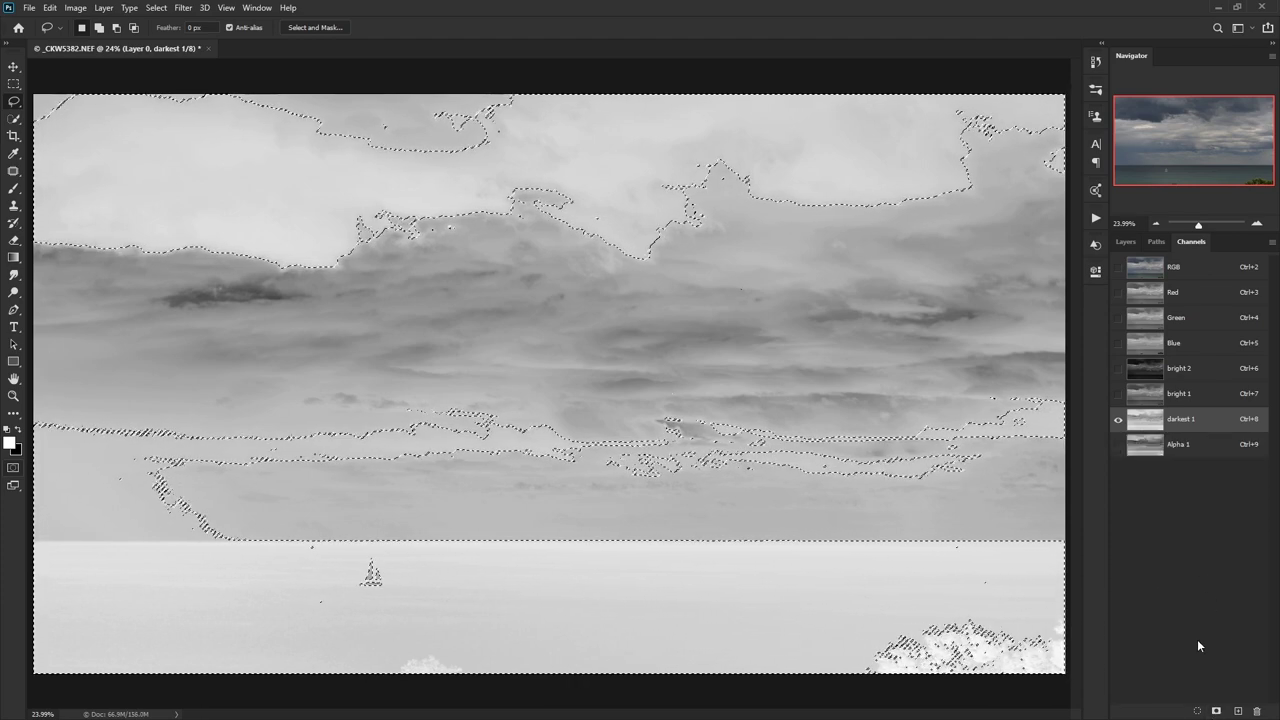
{"action": "left_click", "coordinate": [1187, 453]}
{"action": "double_click", "coordinate": [1180, 444]}
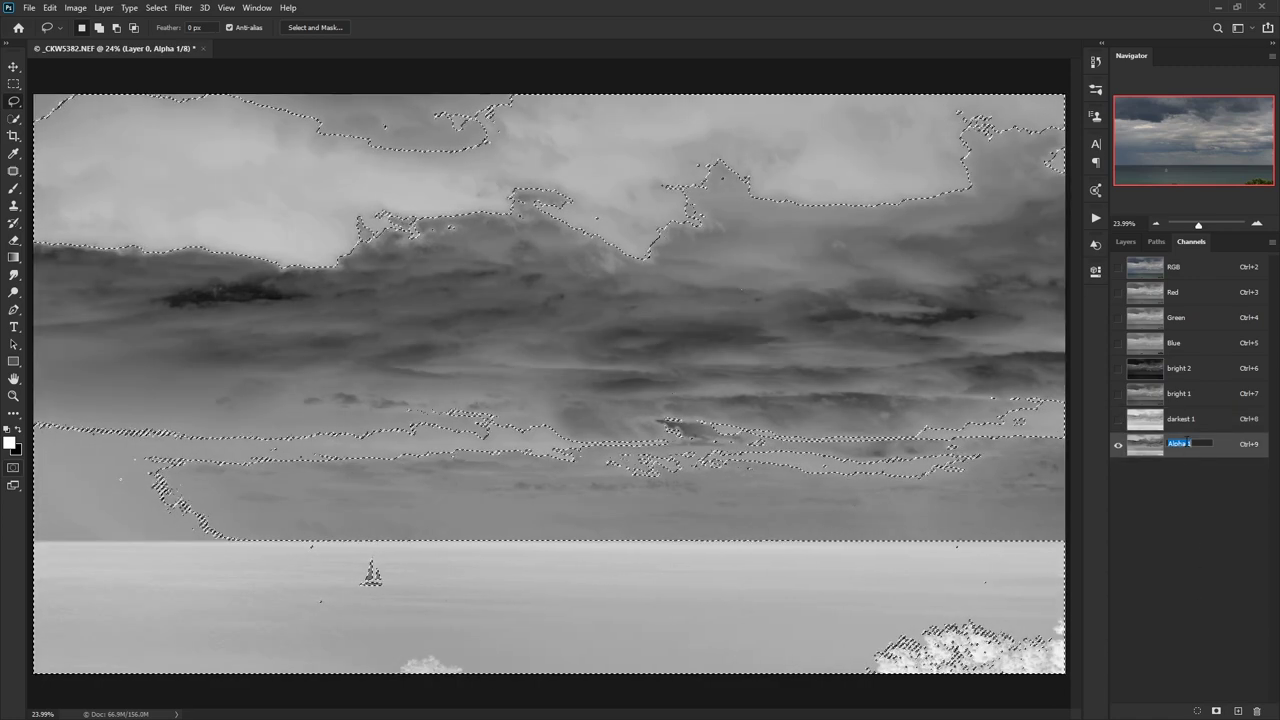
{"action": "type", "text": "darkest 2"}
{"action": "key", "text": "Return"}
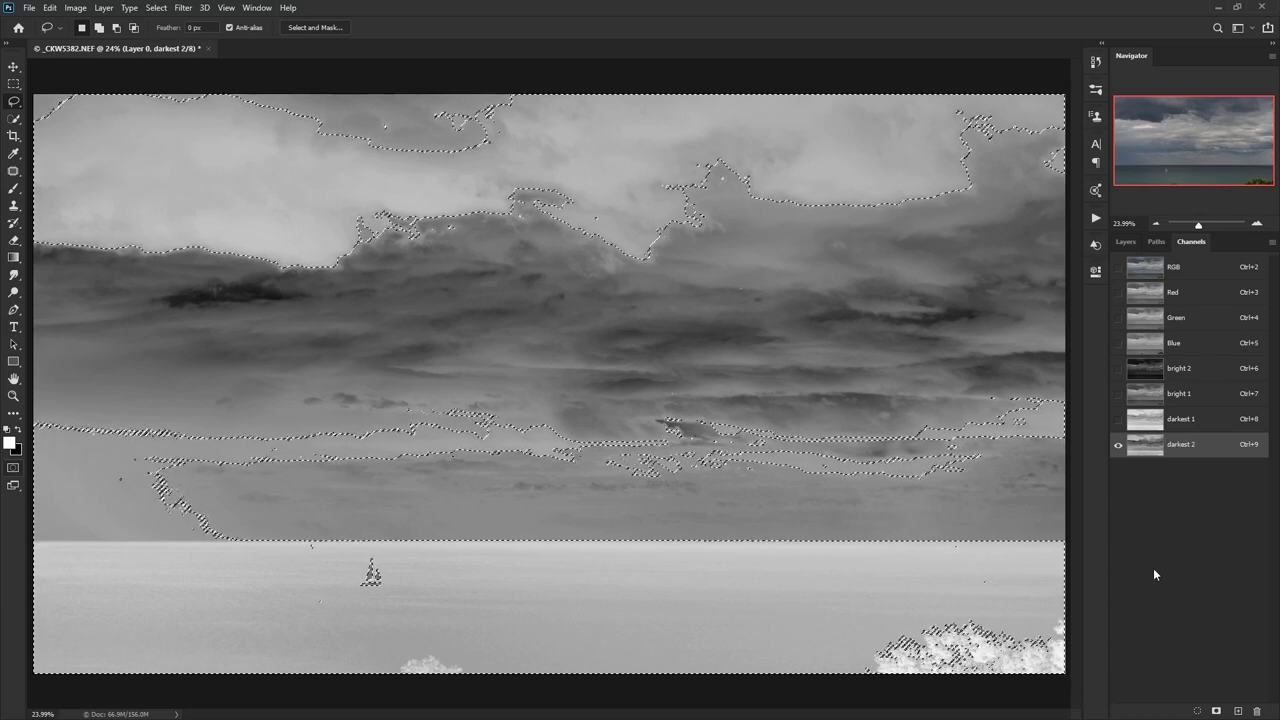
{"action": "key", "text": "ctrl+d"}
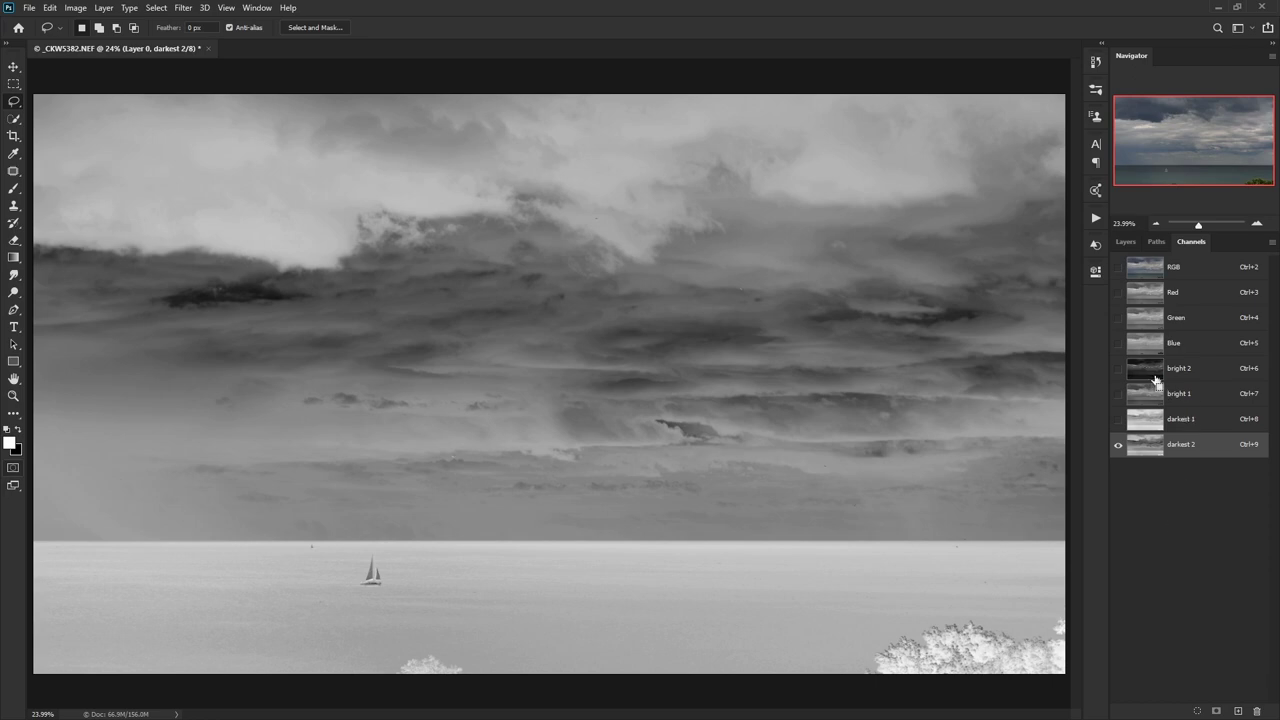
Show the RGB composite, load the bright 2 channel as a selection, add a Curves adjustment layer masked by it and inspect the mask.
{"action": "left_click", "coordinate": [1200, 276]}
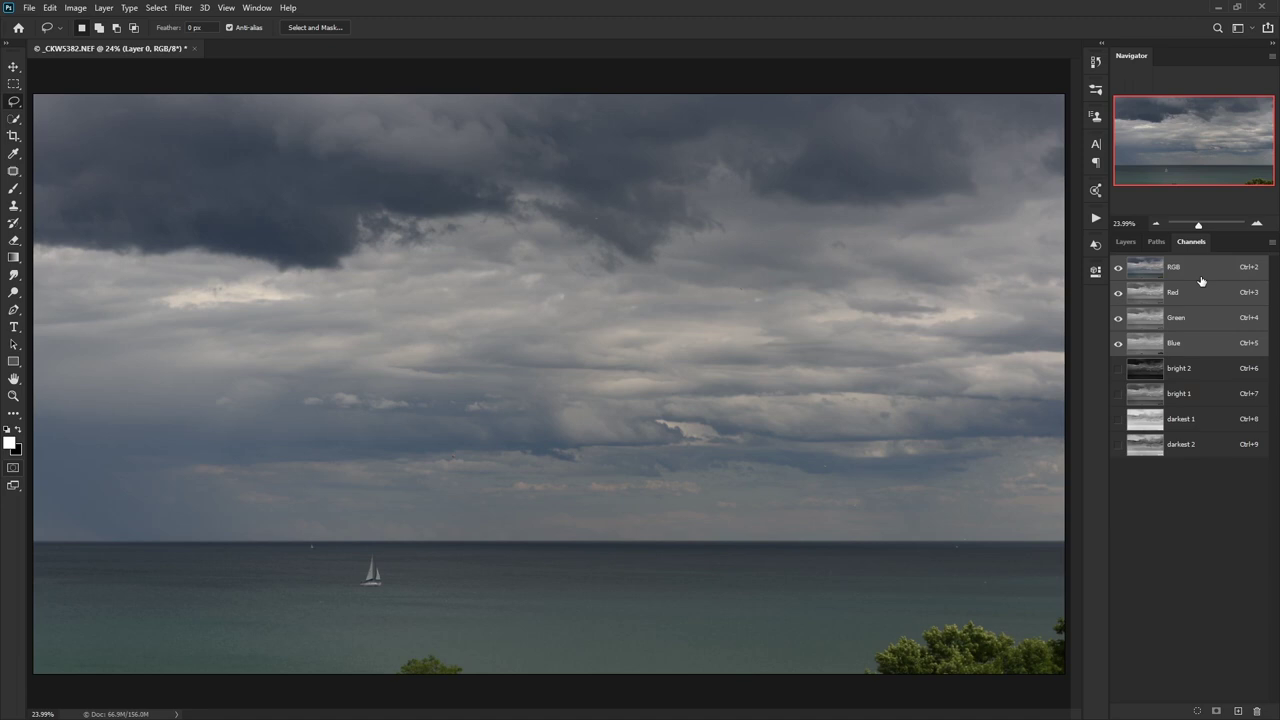
{"action": "left_click", "coordinate": [1142, 378], "text": "ctrl"}
{"action": "left_click", "coordinate": [1127, 242]}
{"action": "left_click", "coordinate": [1204, 711]}
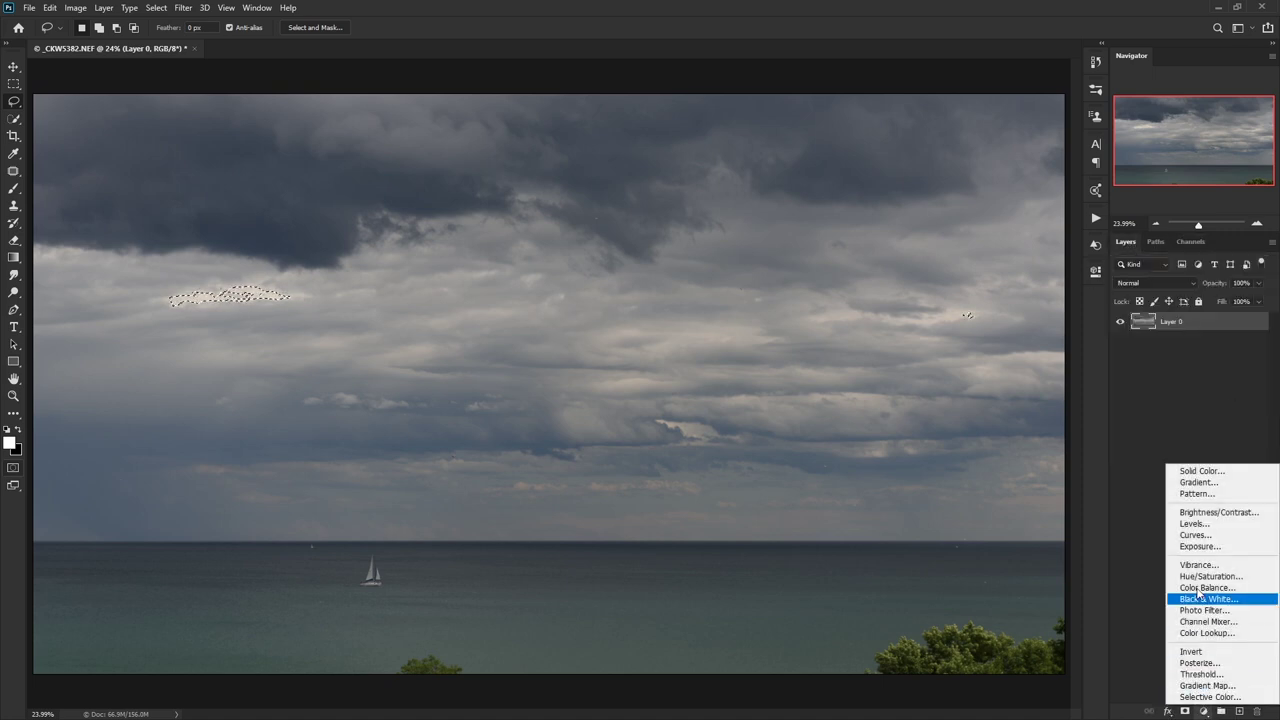
{"action": "left_click", "coordinate": [1208, 536]}
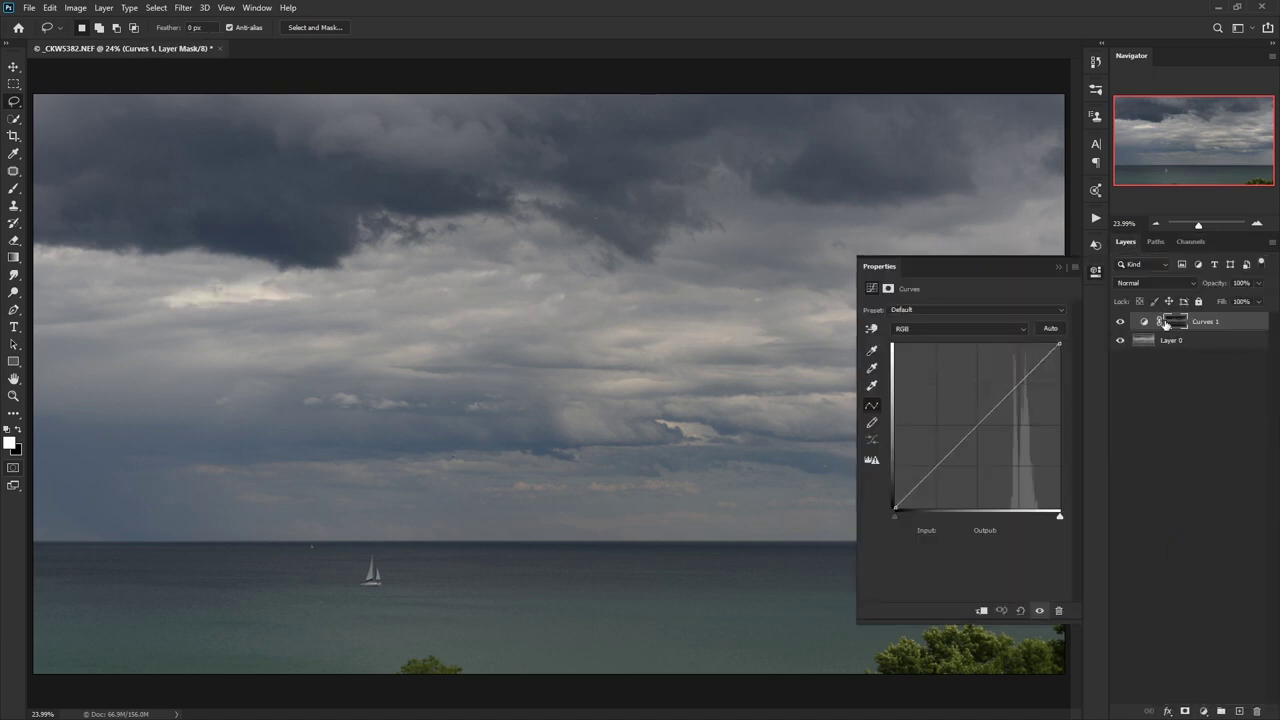
{"action": "left_click", "coordinate": [1181, 325], "text": "alt"}
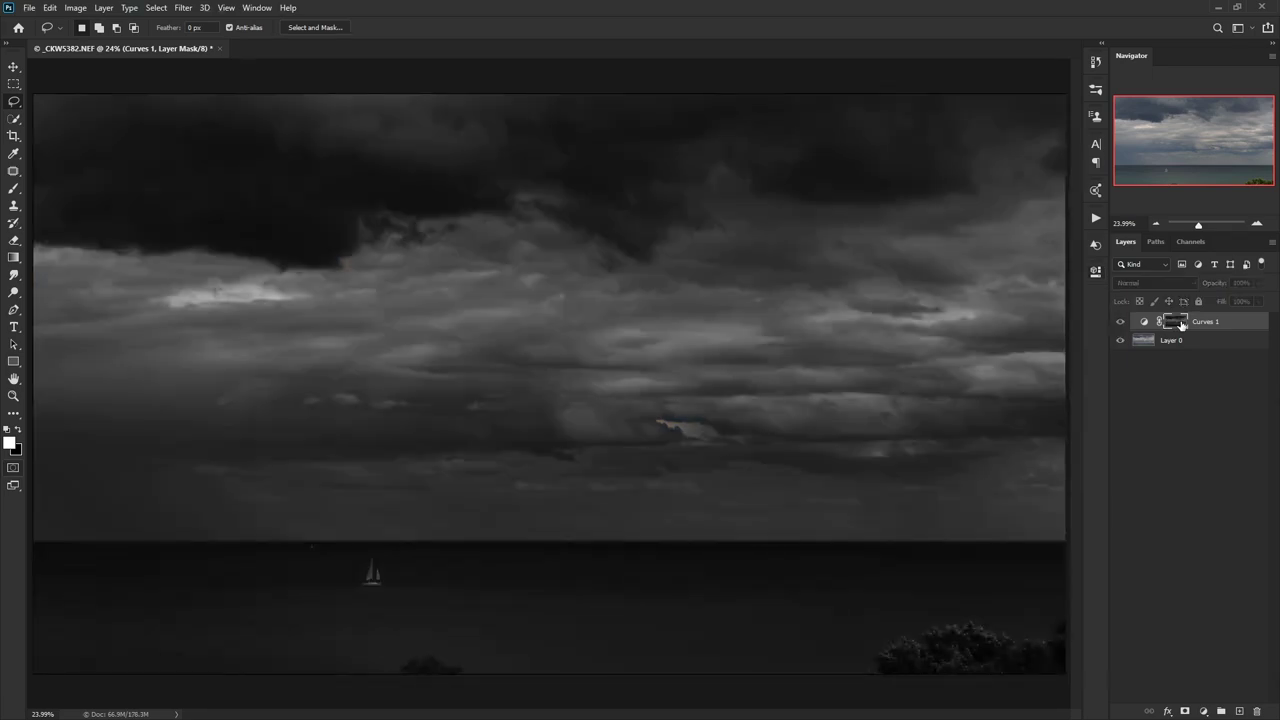
{"action": "left_click", "coordinate": [1174, 325], "text": "alt"}
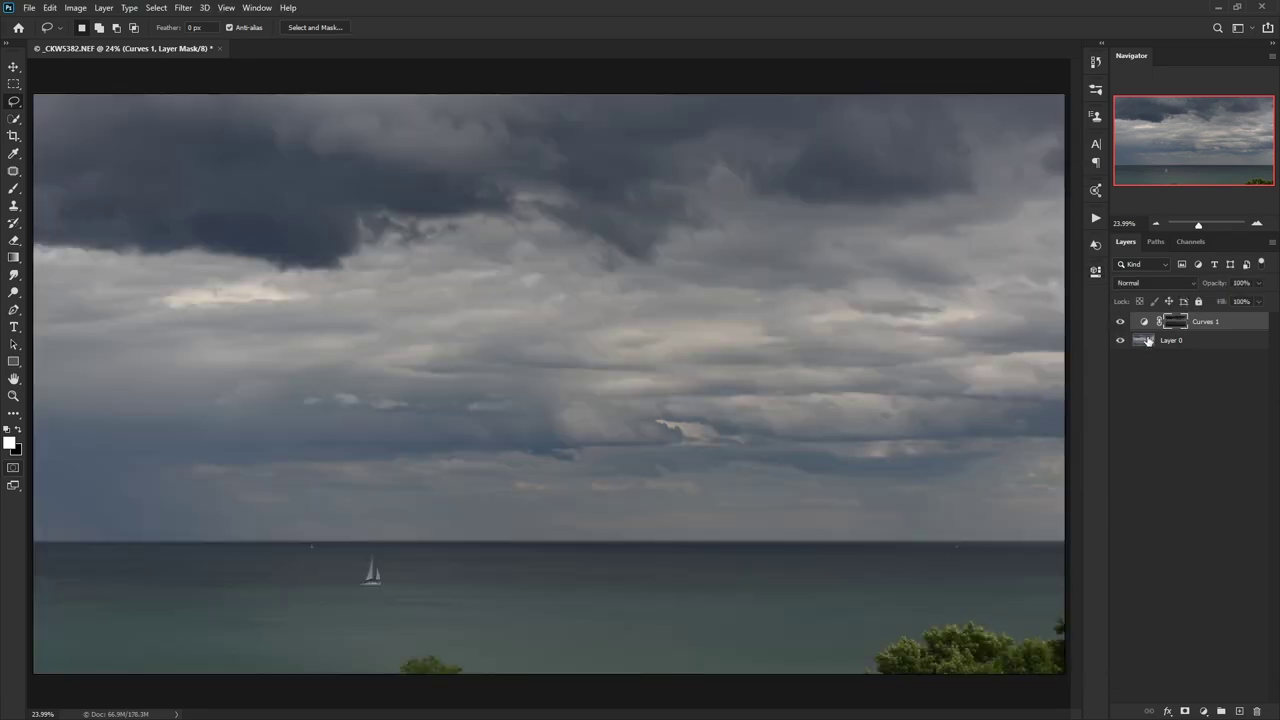
Try different curve shapes on the Curves 1 layer and brighten it with a single point at input 79, output 145.
{"action": "left_click", "coordinate": [1145, 322]}
{"action": "left_click_drag", "start_coordinate": [963, 445], "coordinate": [980, 394]}
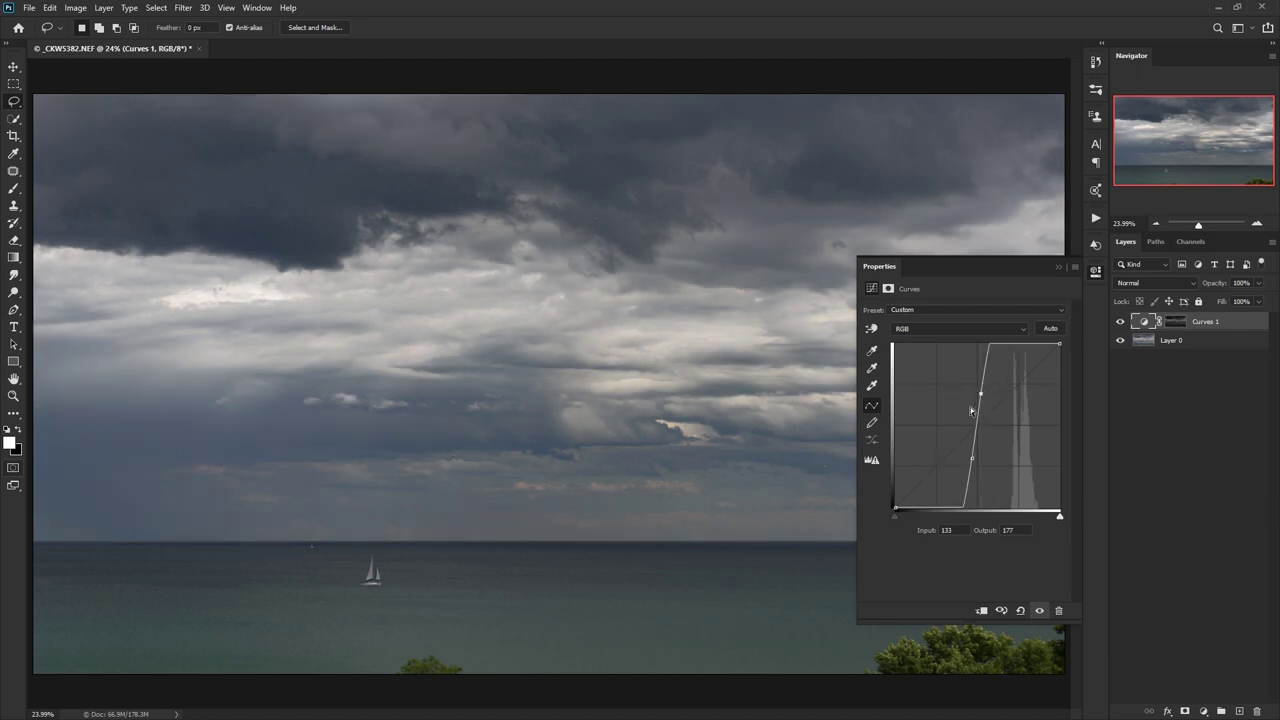
{"action": "left_click_drag", "start_coordinate": [980, 394], "coordinate": [996, 401]}
{"action": "left_click_drag", "start_coordinate": [972, 460], "coordinate": [960, 454]}
{"action": "left_click_drag", "start_coordinate": [994, 400], "coordinate": [945, 582]}
{"action": "left_click", "coordinate": [960, 455]}
{"action": "left_click_drag", "start_coordinate": [960, 455], "coordinate": [946, 414]}
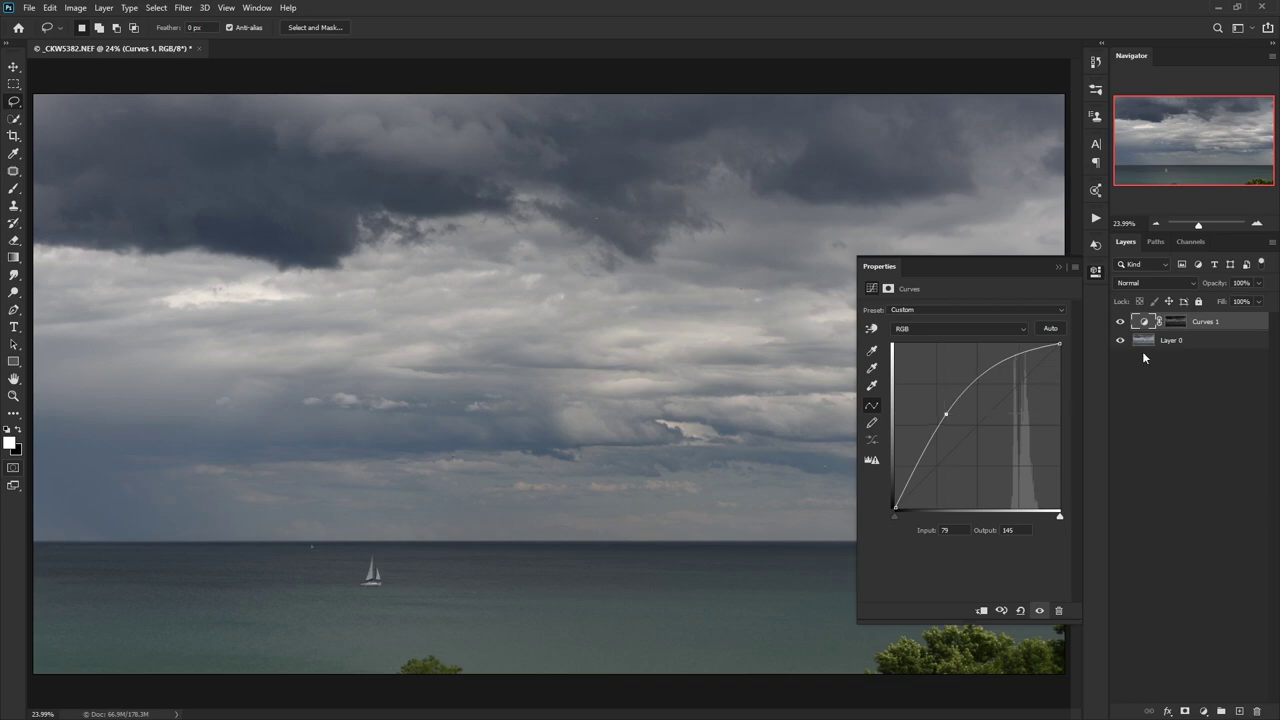
Apply Levels to the Curves 1 mask with black input 22, midtone 1.41 and a lower white input, and set the curve point to 75/150.
{"action": "left_click", "coordinate": [1178, 328]}
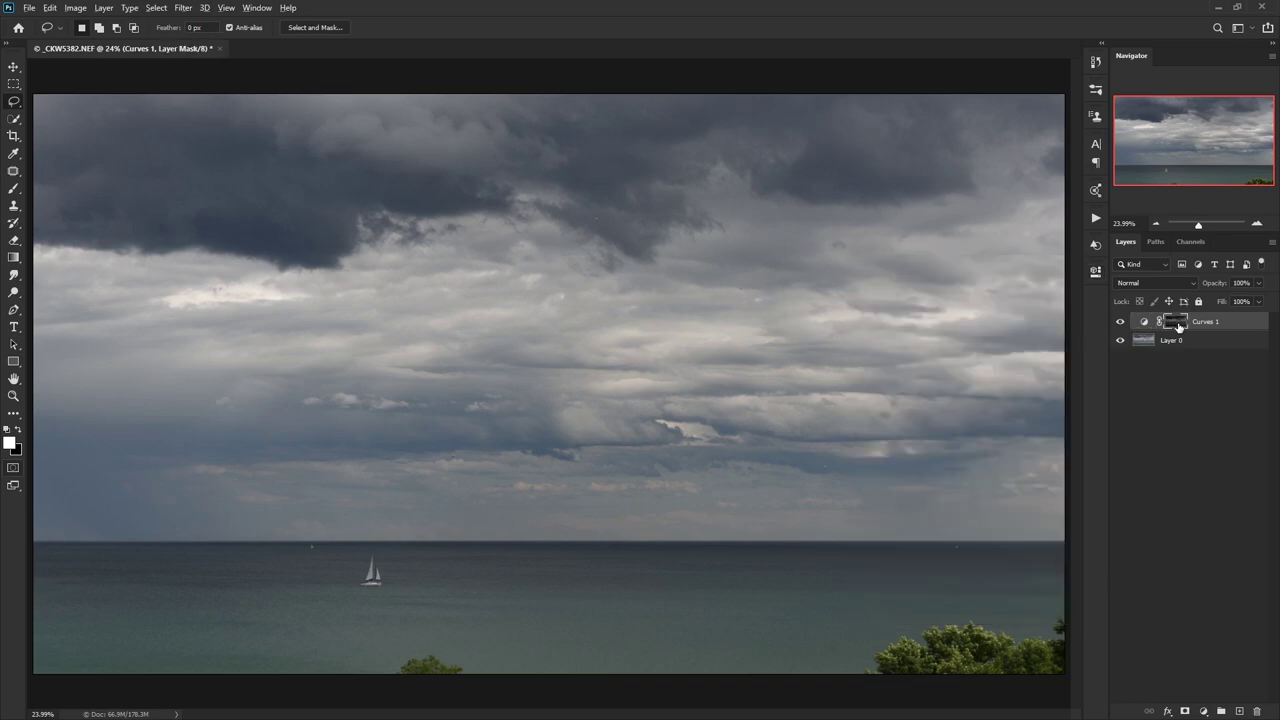
{"action": "left_click", "coordinate": [1178, 328], "text": "alt"}
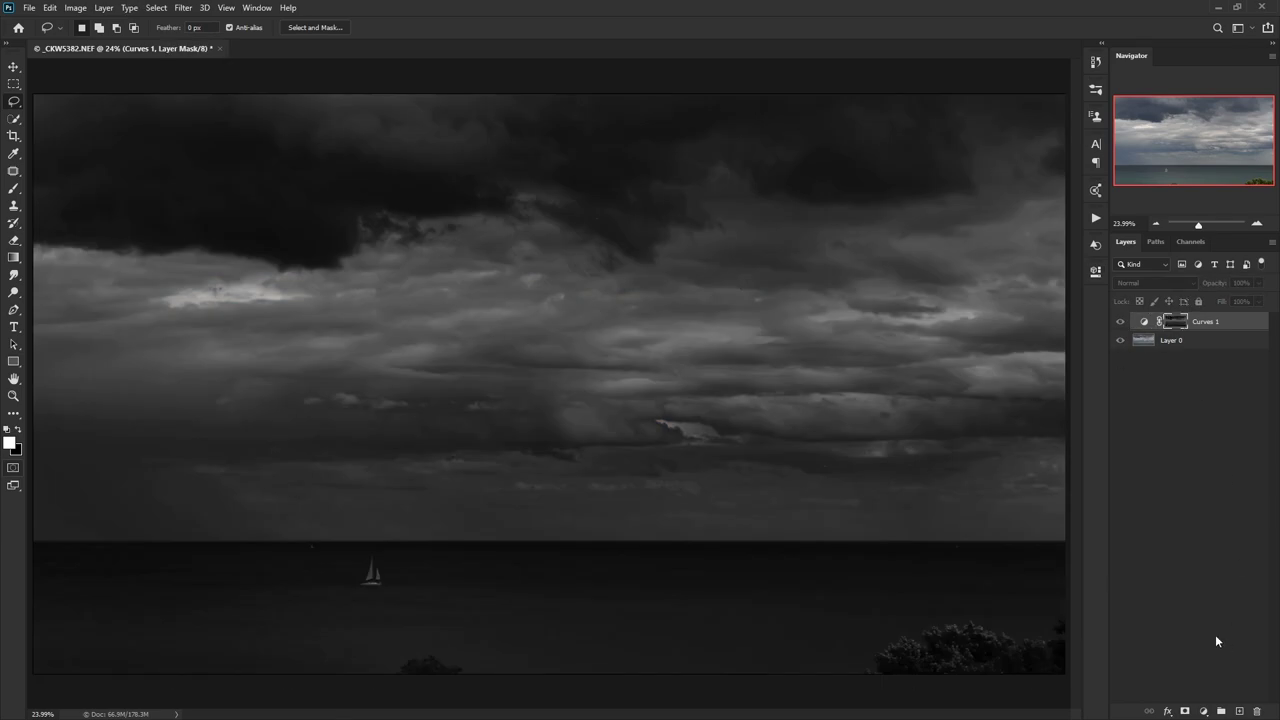
{"action": "key", "text": "ctrl+l"}
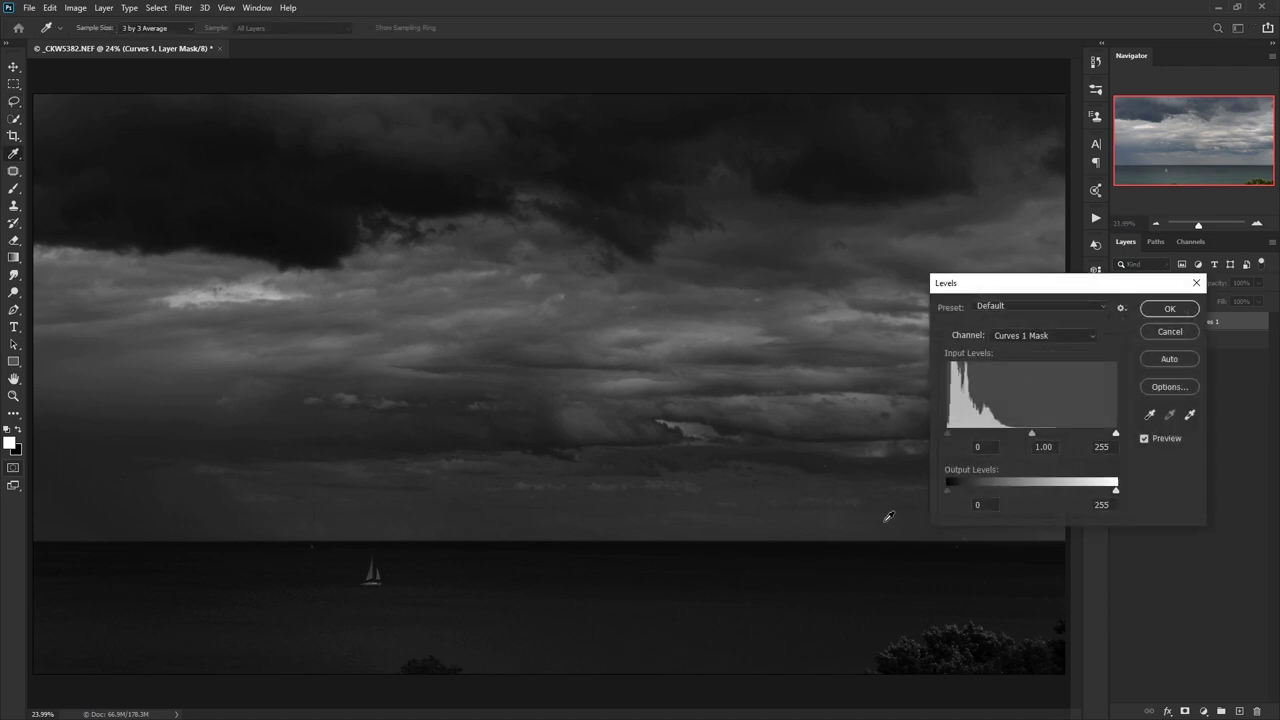
{"action": "left_click_drag", "start_coordinate": [1071, 288], "coordinate": [698, 414]}
{"action": "mouse_move", "coordinate": [743, 558]}
{"action": "left_mouse_down"}
{"action": "mouse_move", "coordinate": [705, 558]}
{"action": "mouse_move", "coordinate": [743, 558]}
{"action": "left_mouse_up"}
{"action": "mouse_move", "coordinate": [661, 560]}
{"action": "left_mouse_down"}
{"action": "mouse_move", "coordinate": [587, 558]}
{"action": "mouse_move", "coordinate": [651, 555]}
{"action": "left_mouse_up"}
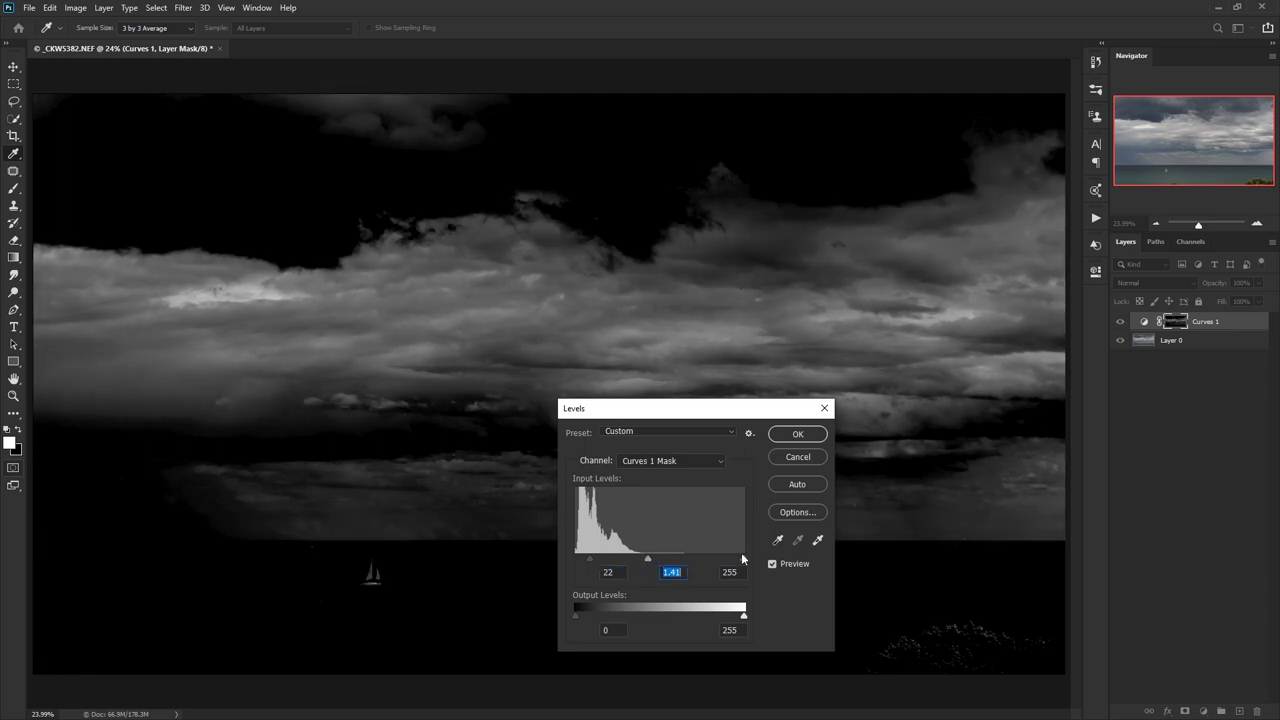
{"action": "left_click_drag", "start_coordinate": [742, 557], "coordinate": [634, 558]}
{"action": "left_click", "coordinate": [796, 436]}
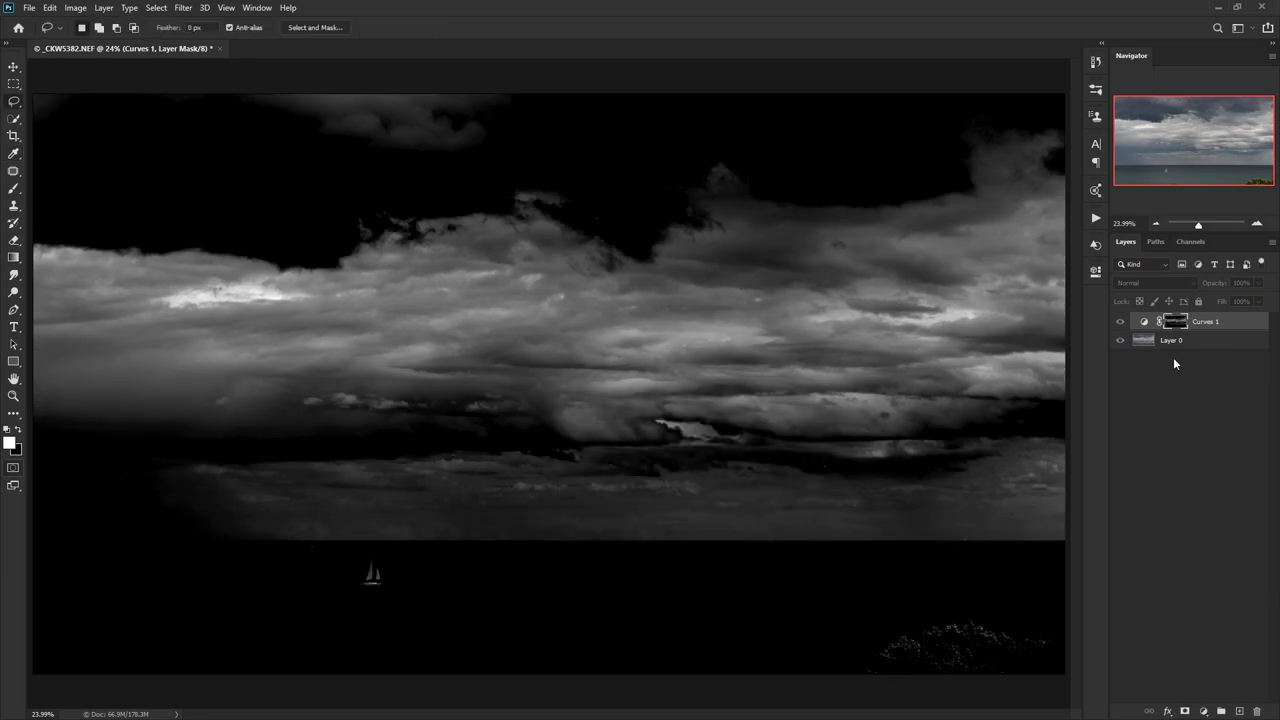
{"action": "double_click", "coordinate": [1142, 324]}
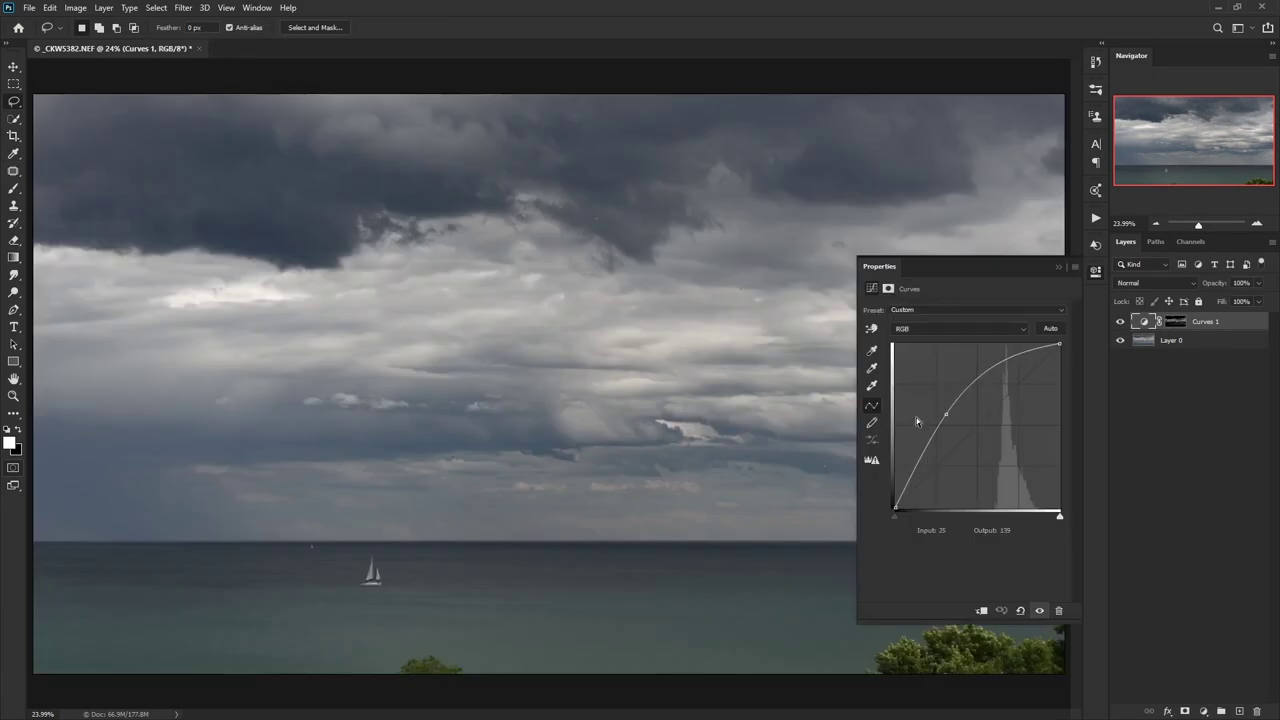
{"action": "mouse_move", "coordinate": [946, 413]}
{"action": "left_mouse_down"}
{"action": "mouse_move", "coordinate": [965, 430]}
{"action": "mouse_move", "coordinate": [943, 411]}
{"action": "left_mouse_up"}
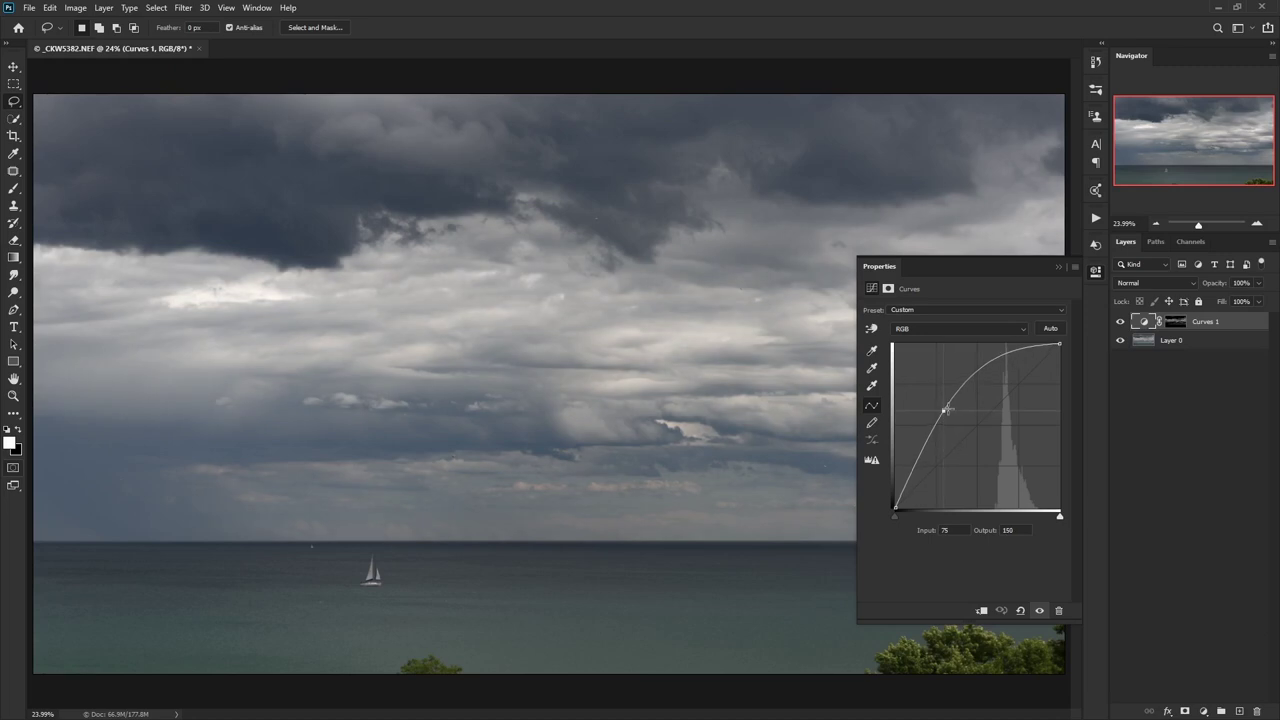
Paint black with a larger brush on the Curves 1 mask over the upper sky, horizon and sea, and delete the layer.
{"action": "left_click", "coordinate": [1175, 321]}
{"action": "key", "text": "b"}
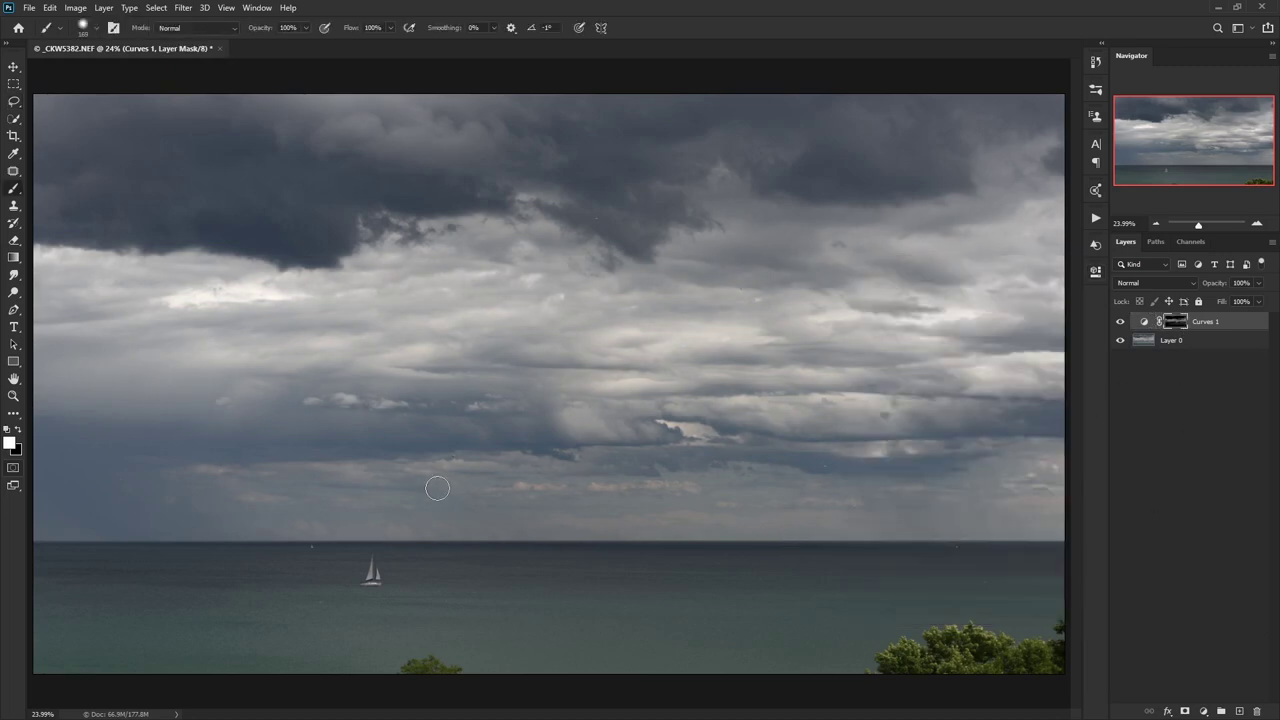
{"action": "left_click_drag", "start_coordinate": [434, 476], "coordinate": [488, 483]}
{"action": "key", "text": "x"}
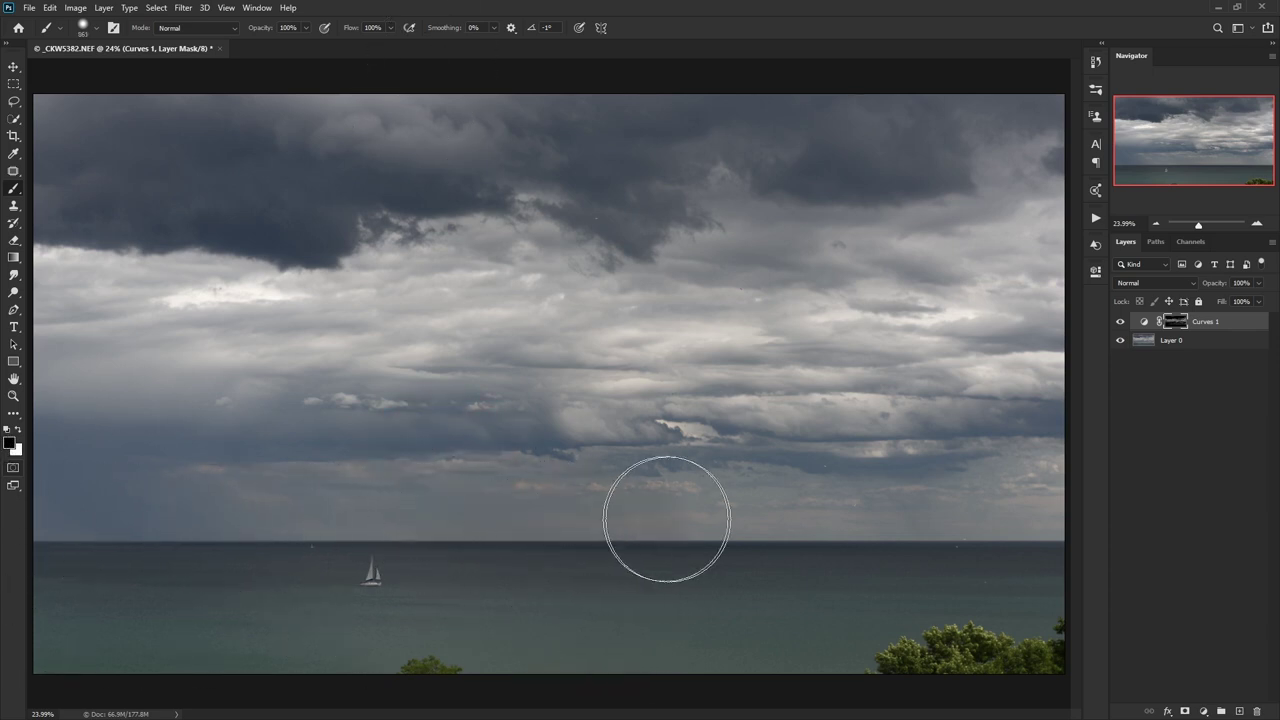
{"action": "left_click", "coordinate": [1174, 323], "text": "alt"}
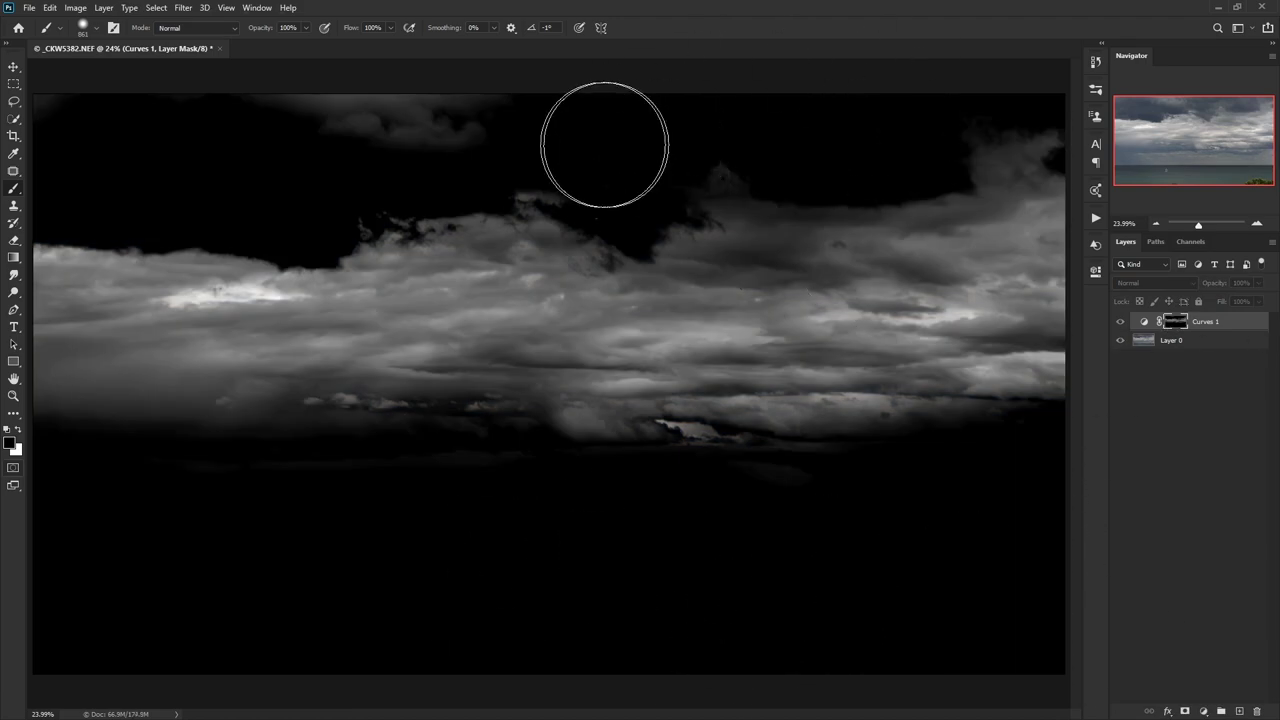
{"action": "mouse_move", "coordinate": [643, 143]}
{"action": "left_mouse_down"}
{"action": "mouse_move", "coordinate": [770, 163]}
{"action": "mouse_move", "coordinate": [1080, 150]}
{"action": "left_mouse_up"}
{"action": "left_click_drag", "start_coordinate": [423, 129], "coordinate": [109, 114]}
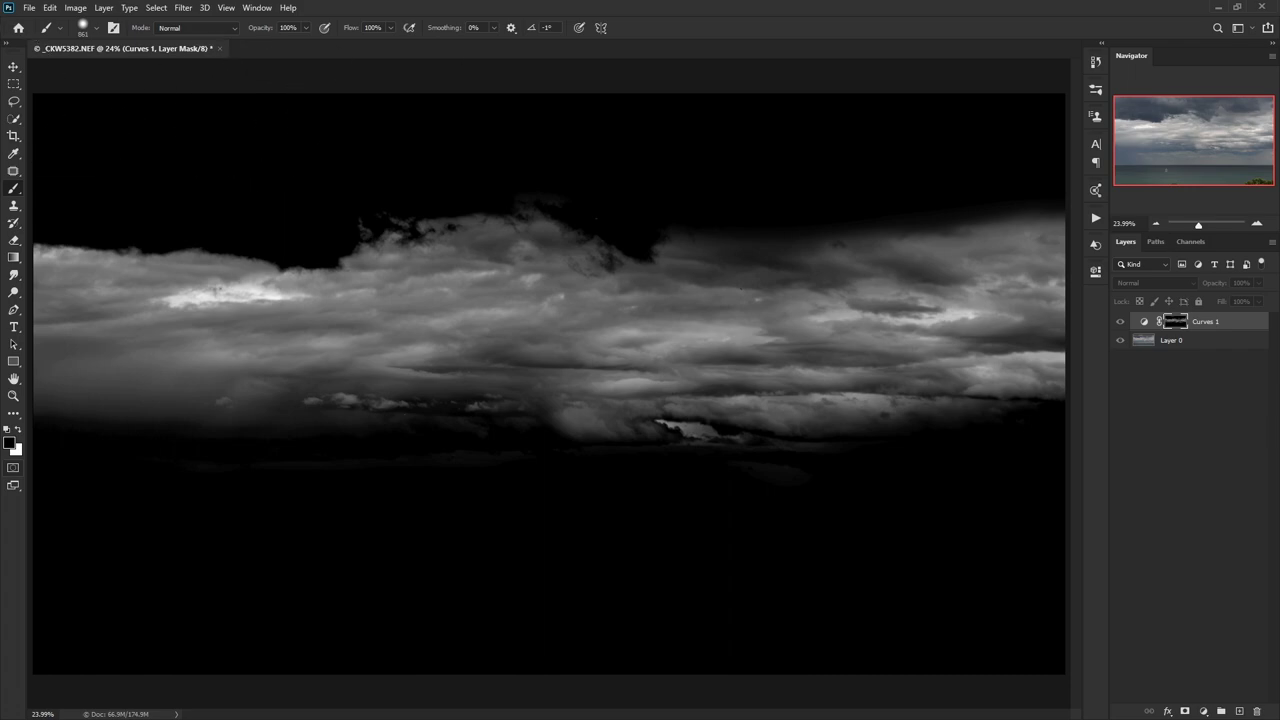
{"action": "left_click", "coordinate": [1178, 328], "text": "alt"}
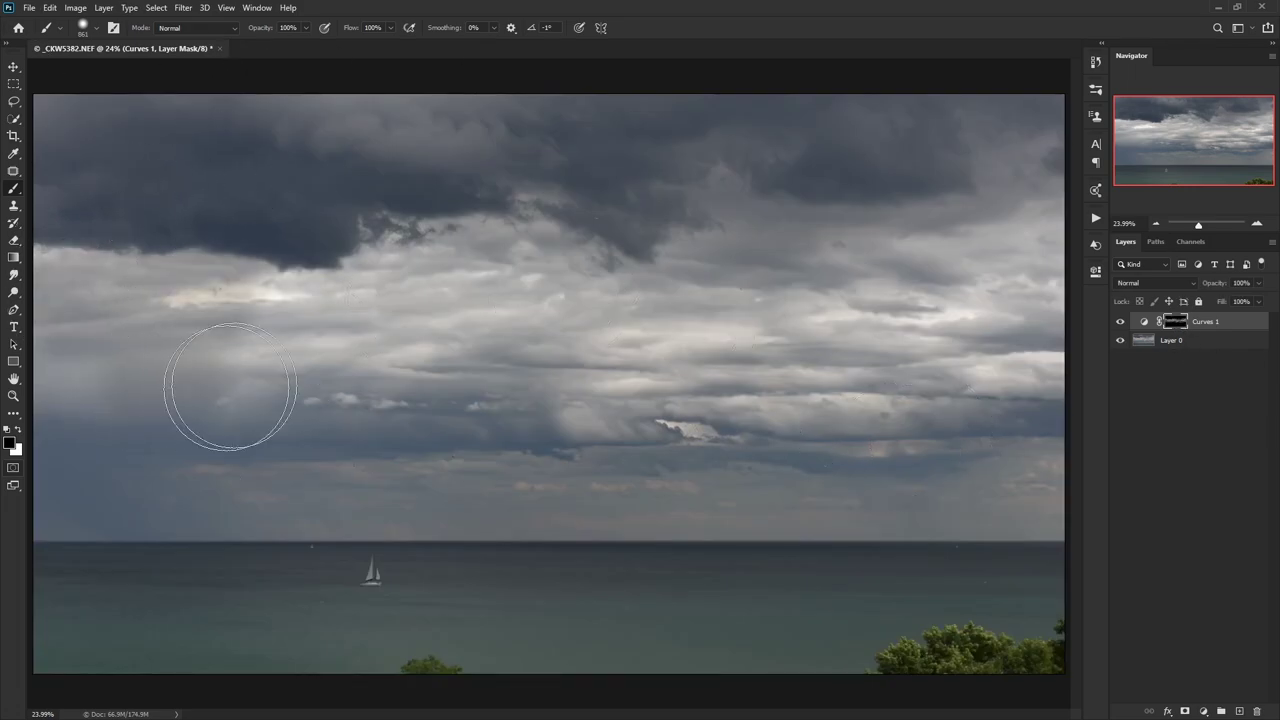
{"action": "mouse_move", "coordinate": [185, 466]}
{"action": "left_mouse_down"}
{"action": "mouse_move", "coordinate": [626, 180]}
{"action": "mouse_move", "coordinate": [706, 471]}
{"action": "mouse_move", "coordinate": [909, 297]}
{"action": "mouse_move", "coordinate": [1055, 320]}
{"action": "left_mouse_up"}
{"action": "left_click_drag", "start_coordinate": [1208, 325], "coordinate": [1257, 711]}
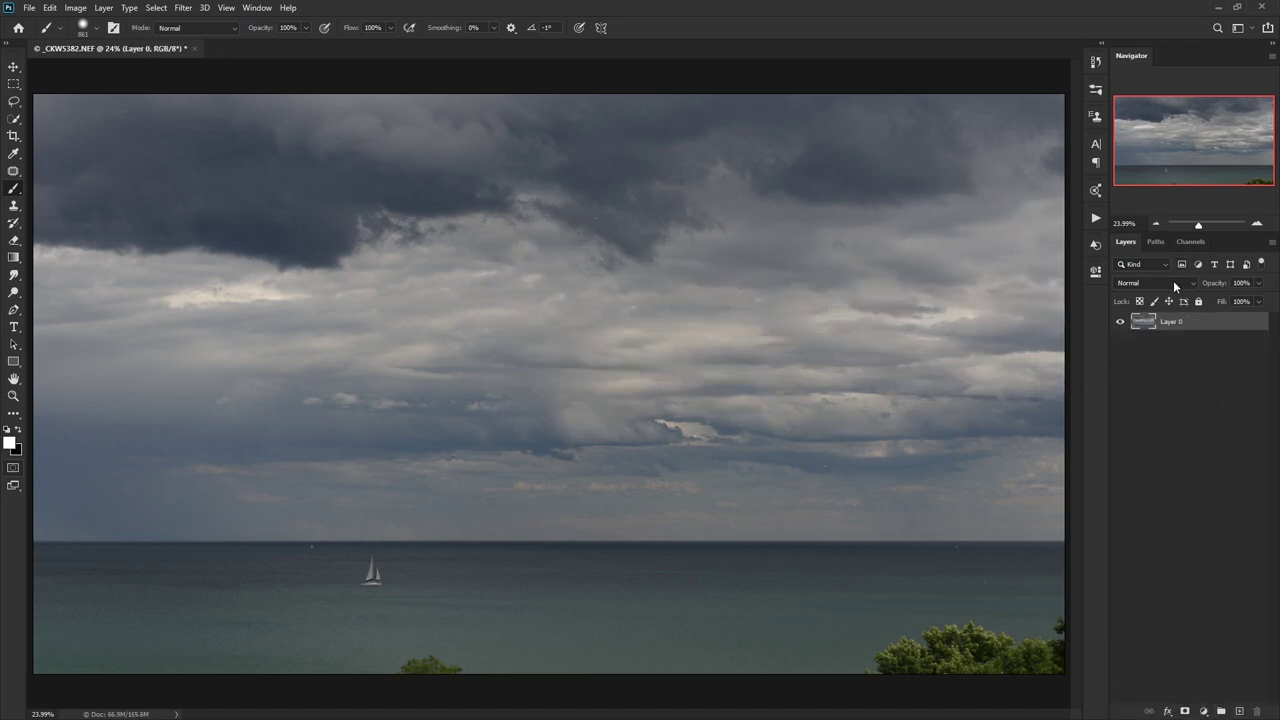
Load the darkest 2 channel as a selection and add a Curves adjustment layer masked by it.
{"action": "left_click", "coordinate": [1189, 242]}
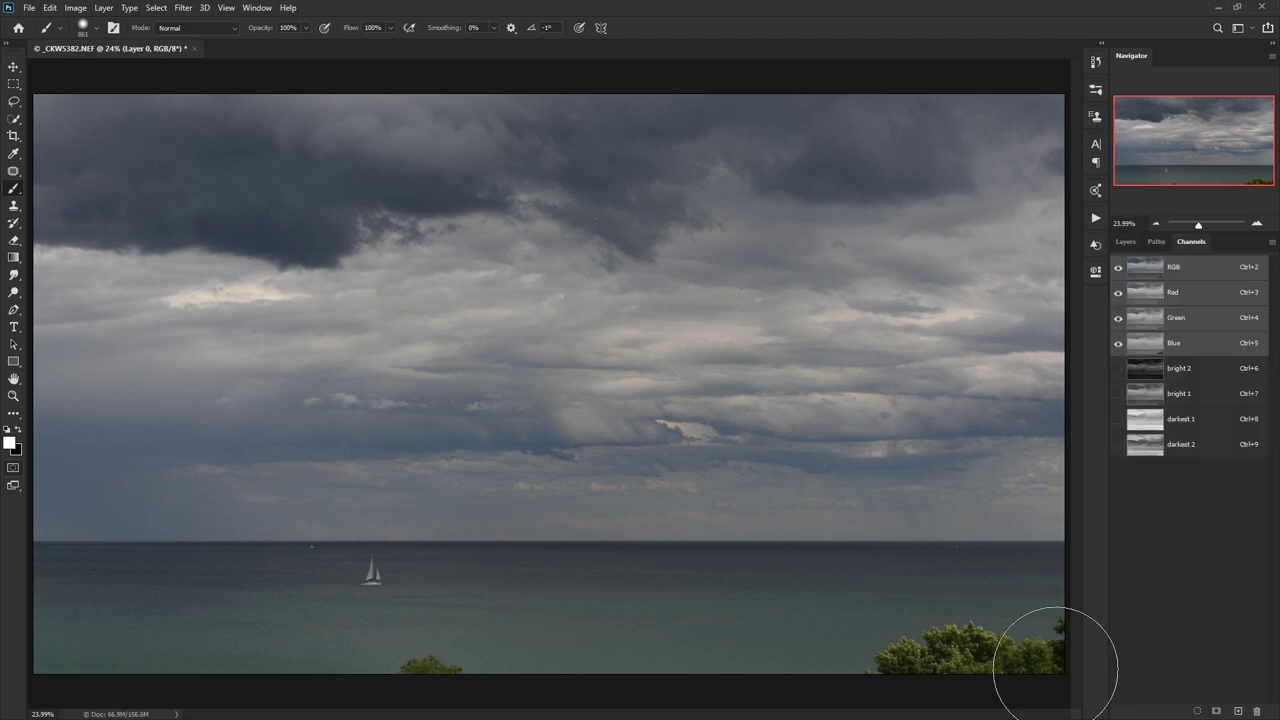
{"action": "left_click", "coordinate": [1145, 447], "text": "ctrl"}
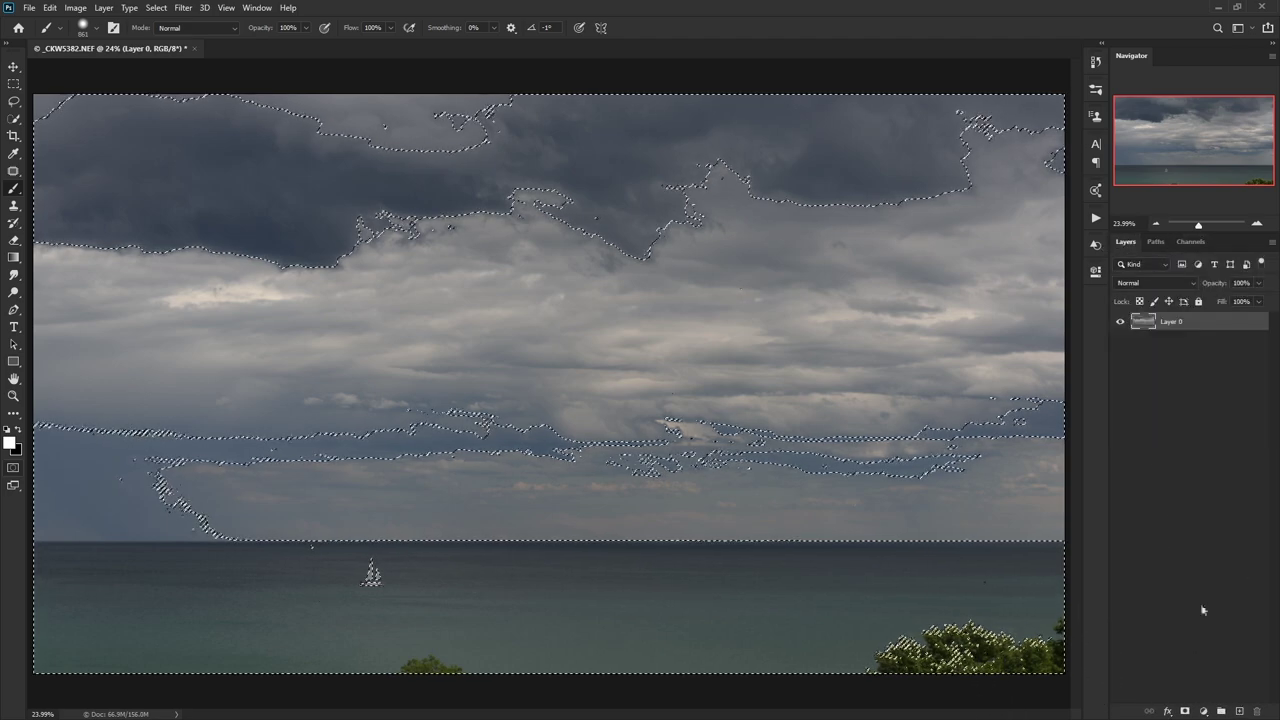
{"action": "left_click", "coordinate": [1203, 711]}
{"action": "left_click", "coordinate": [1193, 543]}
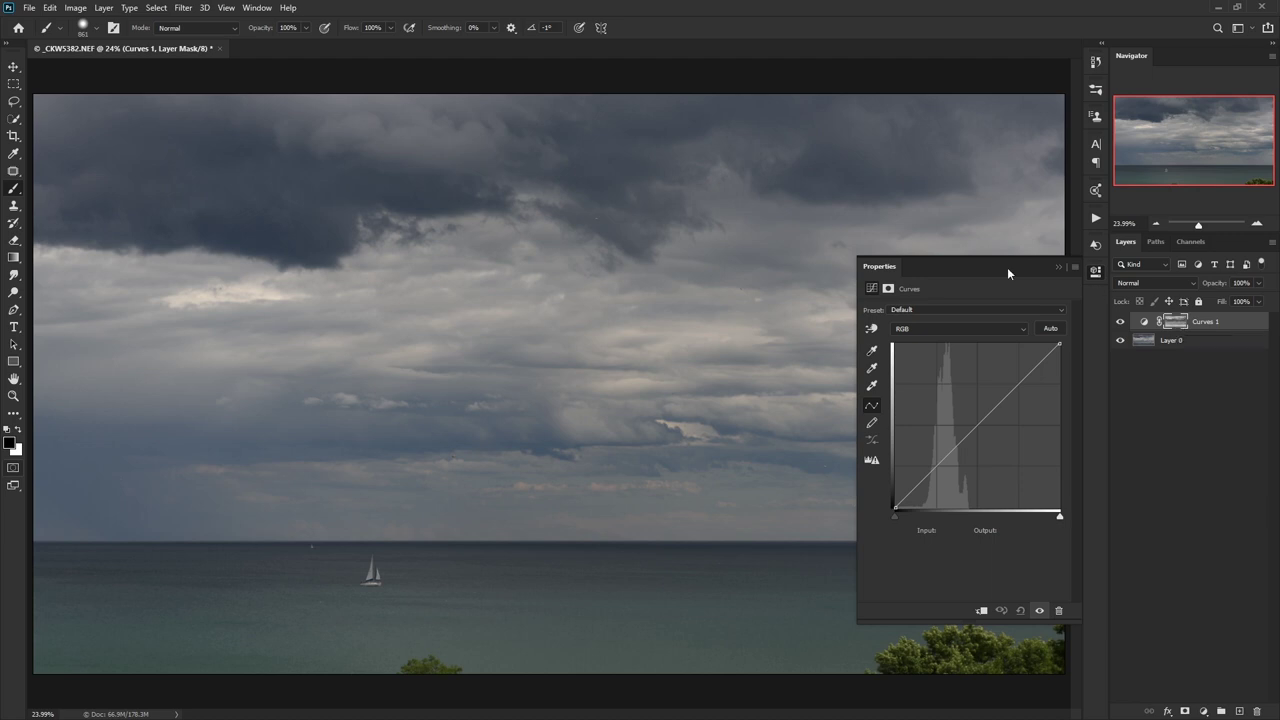
Shape a contrast S-curve on the Curves 1 layer with a raised upper point and a shadow point at input 78, output 51.
{"action": "left_click_drag", "start_coordinate": [961, 434], "coordinate": [953, 464]}
{"action": "left_click_drag", "start_coordinate": [990, 418], "coordinate": [982, 414]}
{"action": "left_click_drag", "start_coordinate": [945, 470], "coordinate": [945, 475]}
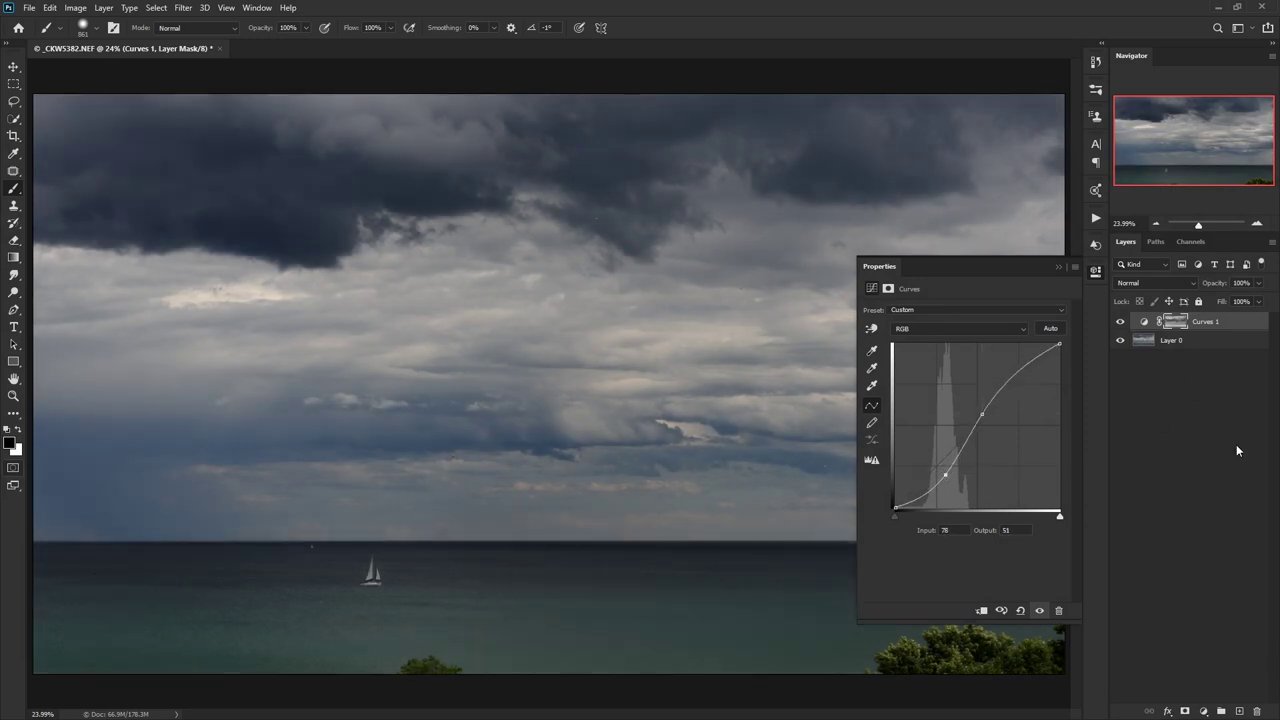
Load the bright 2 channel as a selection and add a second Curves adjustment layer masked by it.
{"action": "left_click", "coordinate": [1195, 242]}
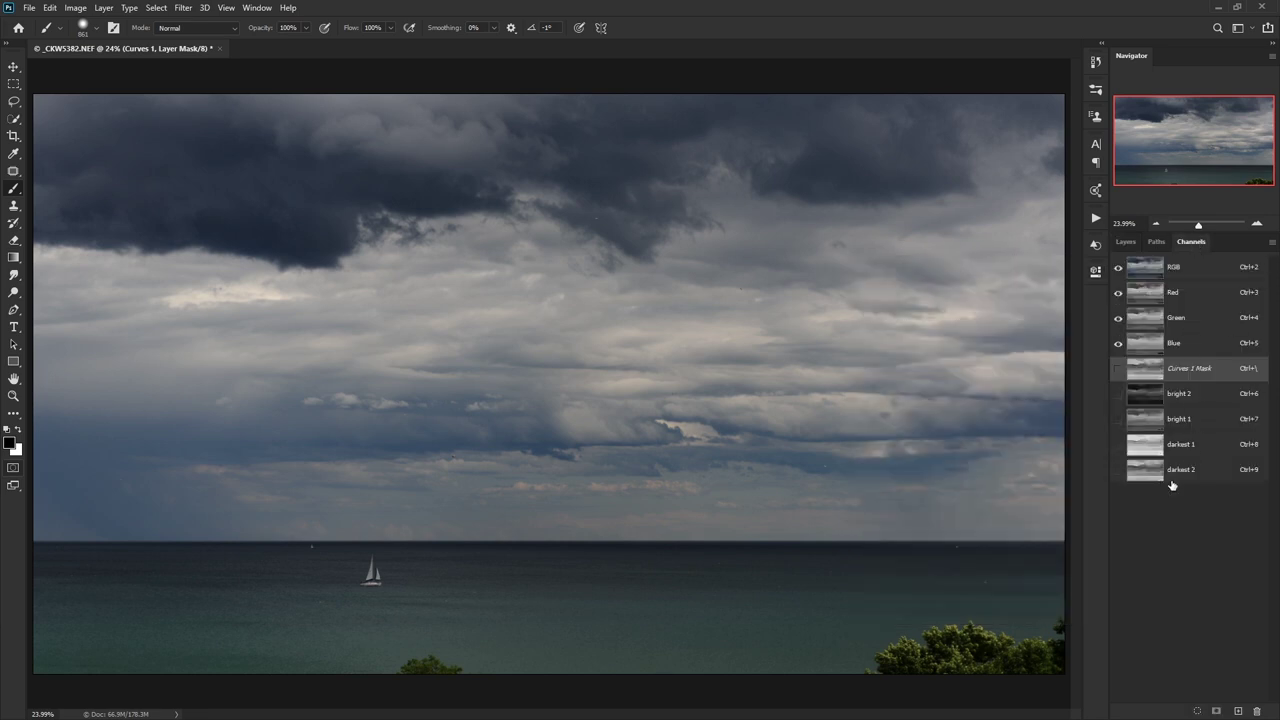
{"action": "left_click", "coordinate": [1147, 403], "text": "ctrl"}
{"action": "left_click", "coordinate": [1126, 242]}
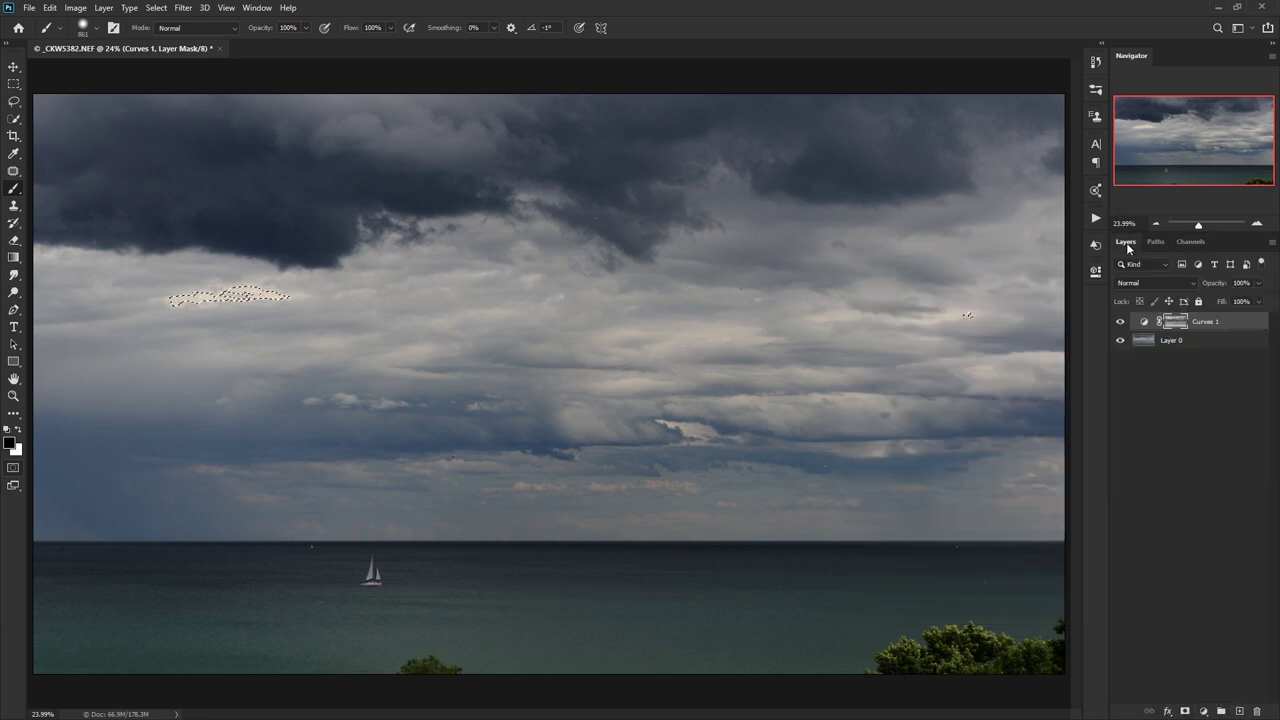
{"action": "left_click", "coordinate": [1205, 711]}
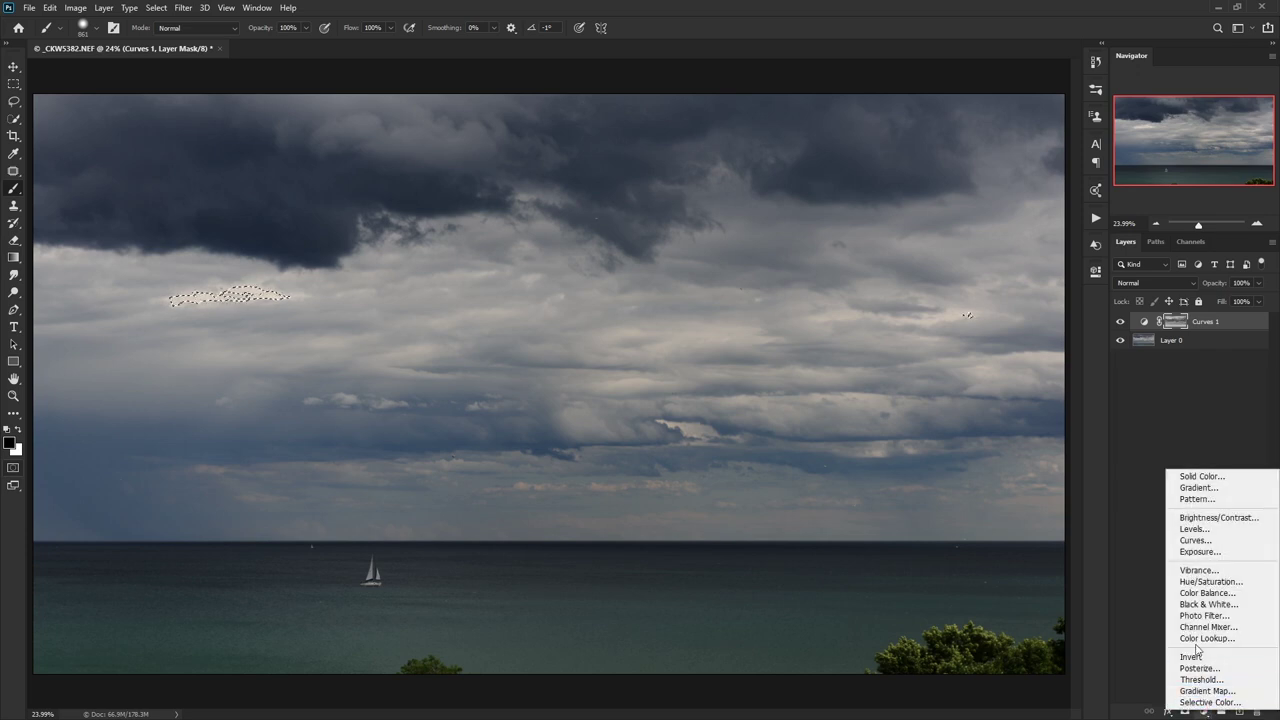
{"action": "left_click", "coordinate": [1200, 545]}
Brighten the Curves 2 layer with a curve point at input 81, output 137, and collapse its properties.
{"action": "left_click_drag", "start_coordinate": [964, 432], "coordinate": [972, 451]}
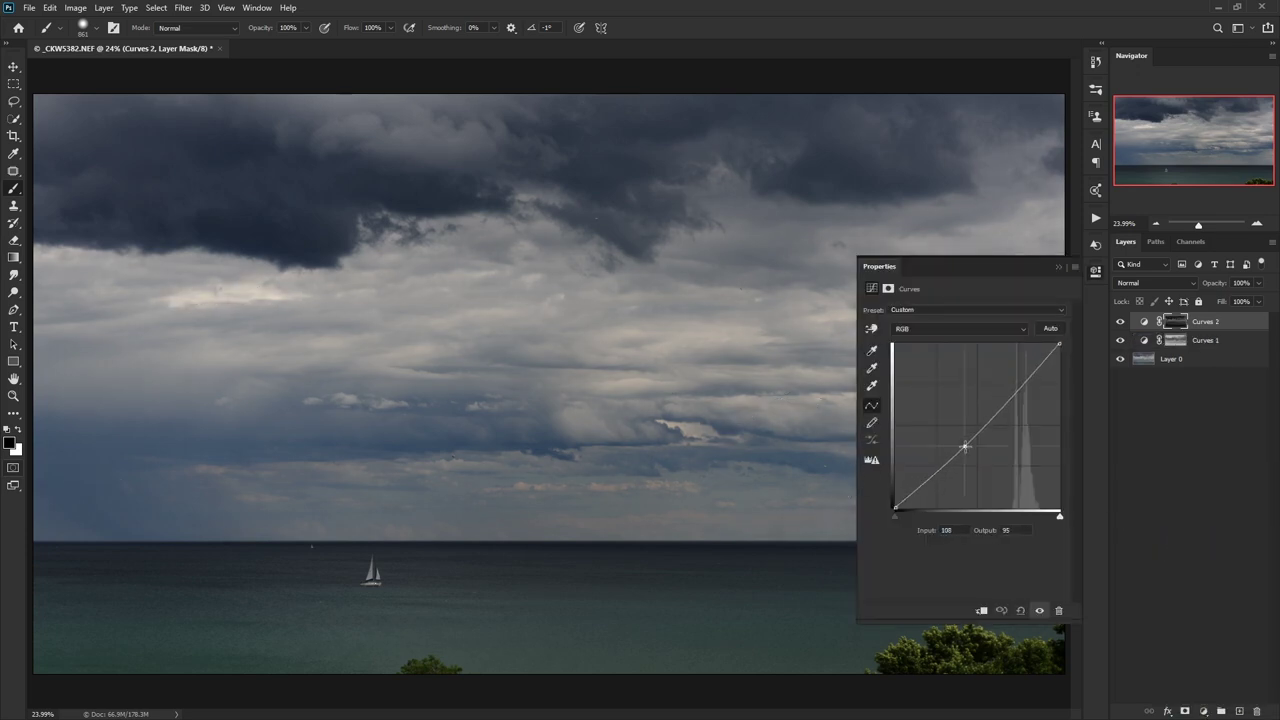
{"action": "left_click_drag", "start_coordinate": [1004, 400], "coordinate": [947, 420]}
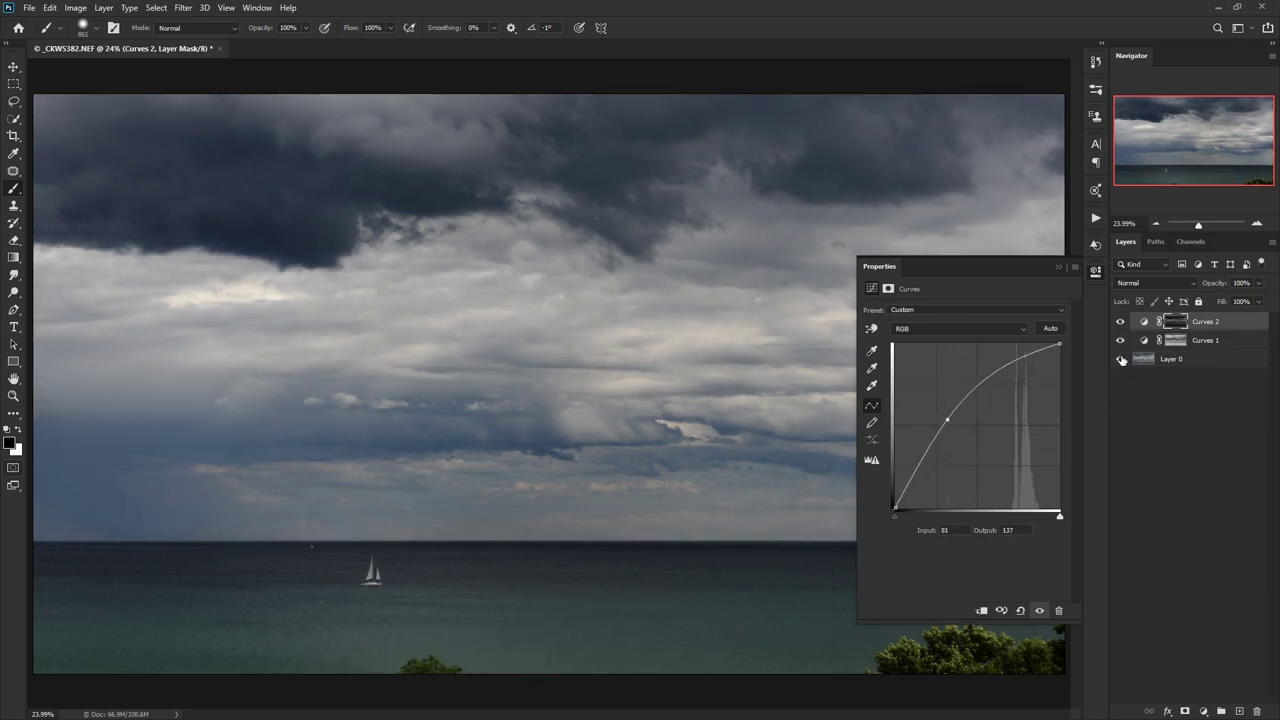
{"action": "left_click", "coordinate": [1058, 267]}
Compare the photo with and without the Curves adjustments, first both together and then each layer separately.
{"action": "left_click", "coordinate": [1120, 359], "text": "alt"}
{"action": "left_click", "coordinate": [1120, 359], "text": "alt"}
{"action": "left_click", "coordinate": [1121, 322]}
{"action": "left_click", "coordinate": [1121, 323]}
{"action": "left_click", "coordinate": [1119, 341]}
{"action": "left_click", "coordinate": [1119, 341]}
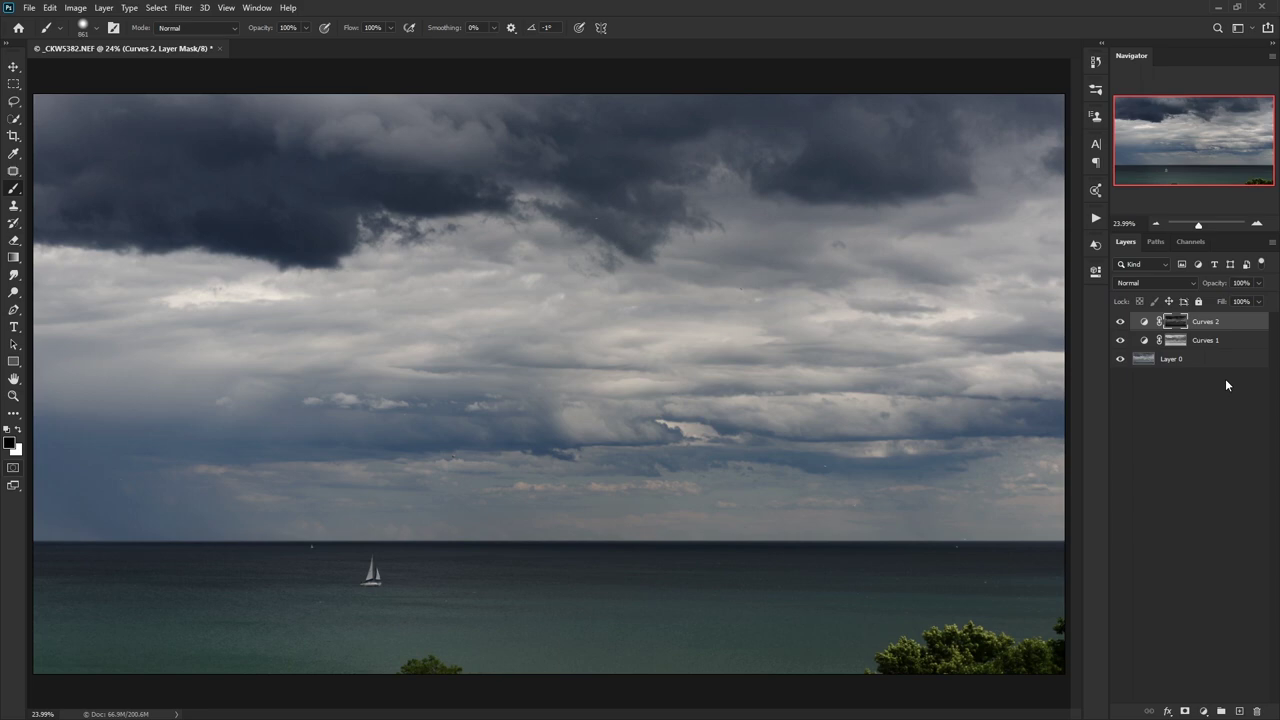
{"action": "left_click", "coordinate": [1203, 711]}
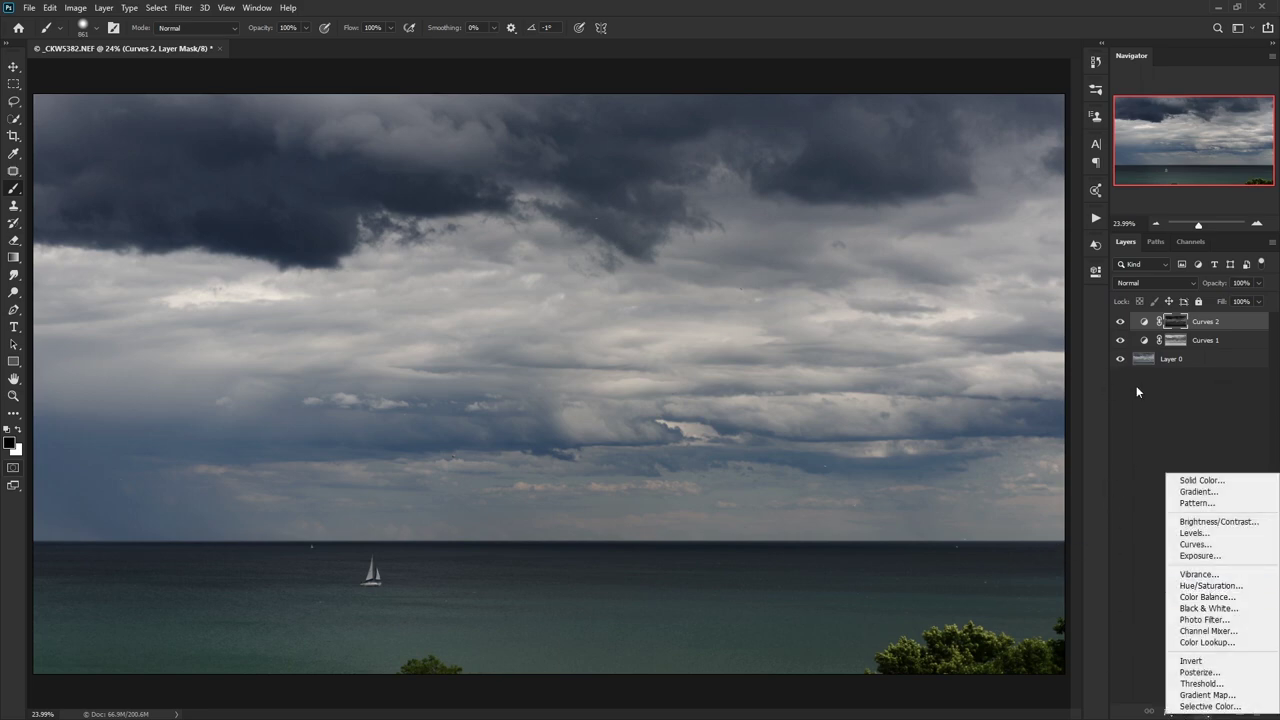
{"action": "key", "text": "Escape"}
Load the darkest 2 channel as a selection and add a Hue/Saturation adjustment layer masked by it.
{"action": "left_click", "coordinate": [1191, 242]}
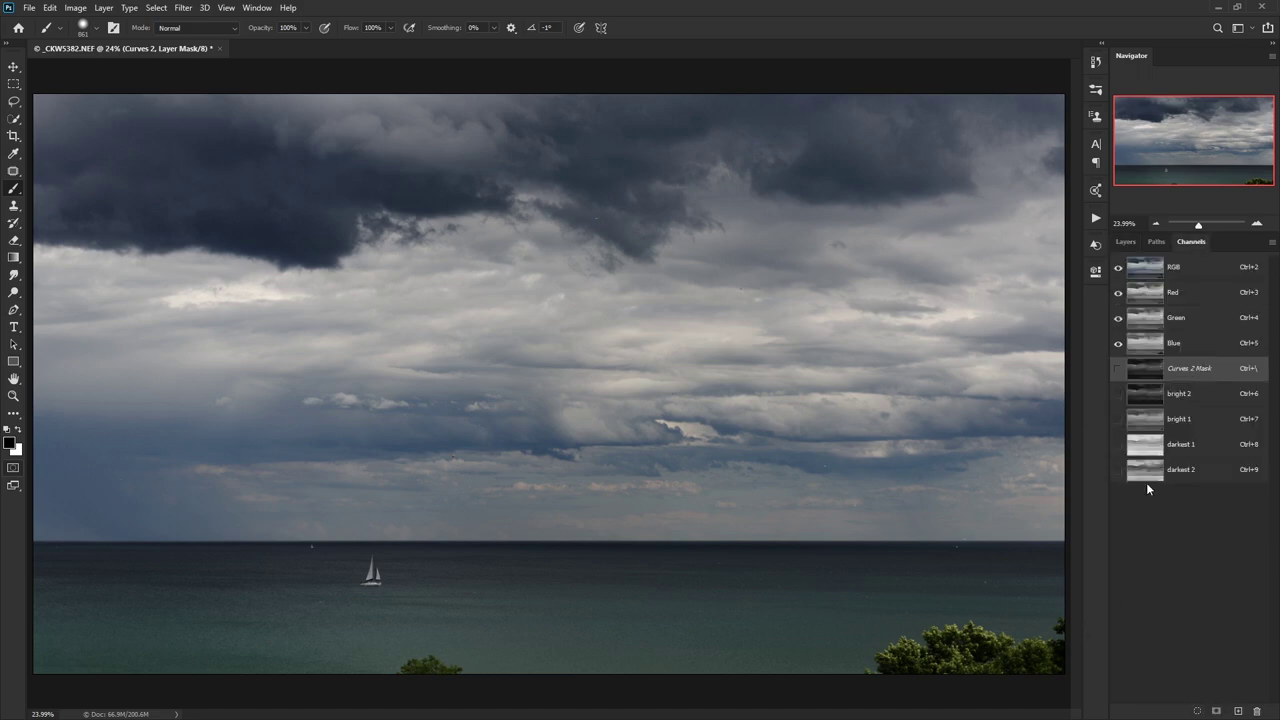
{"action": "left_click", "coordinate": [1146, 418], "text": "ctrl"}
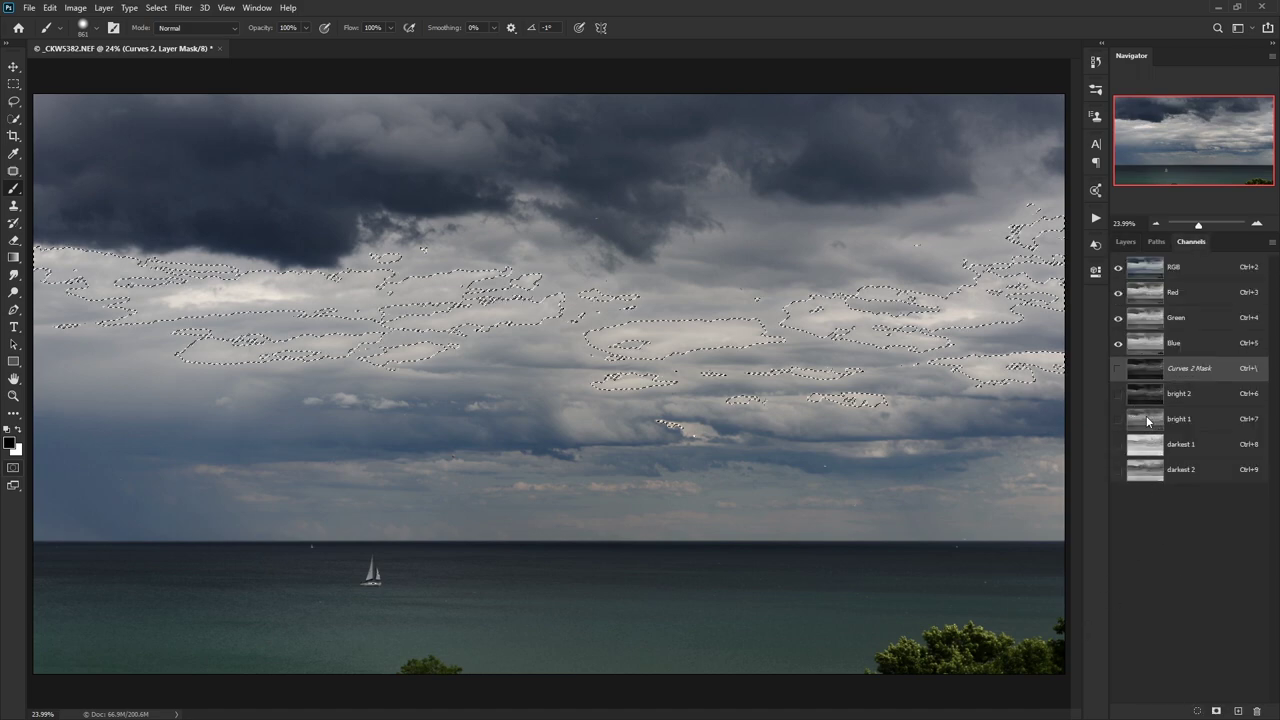
{"action": "left_click", "coordinate": [1141, 470], "text": "ctrl"}
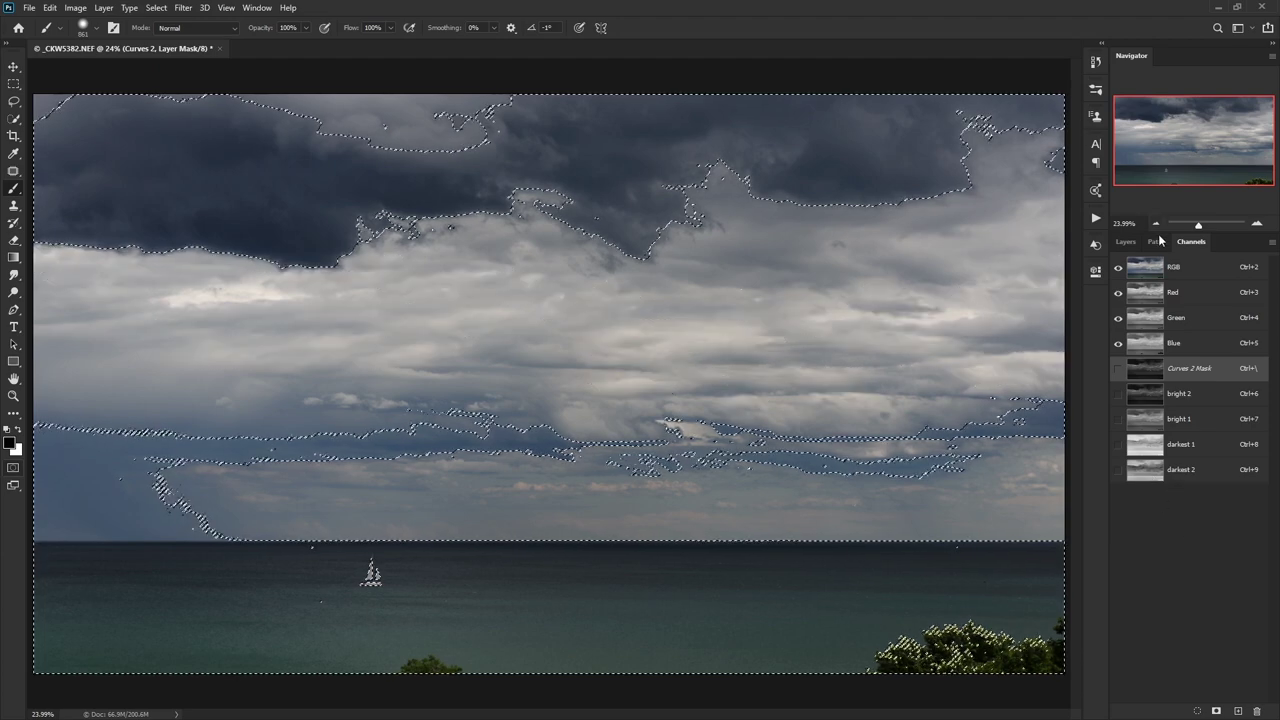
{"action": "left_click", "coordinate": [1125, 241]}
{"action": "left_click", "coordinate": [1197, 711]}
{"action": "left_click", "coordinate": [1200, 583]}
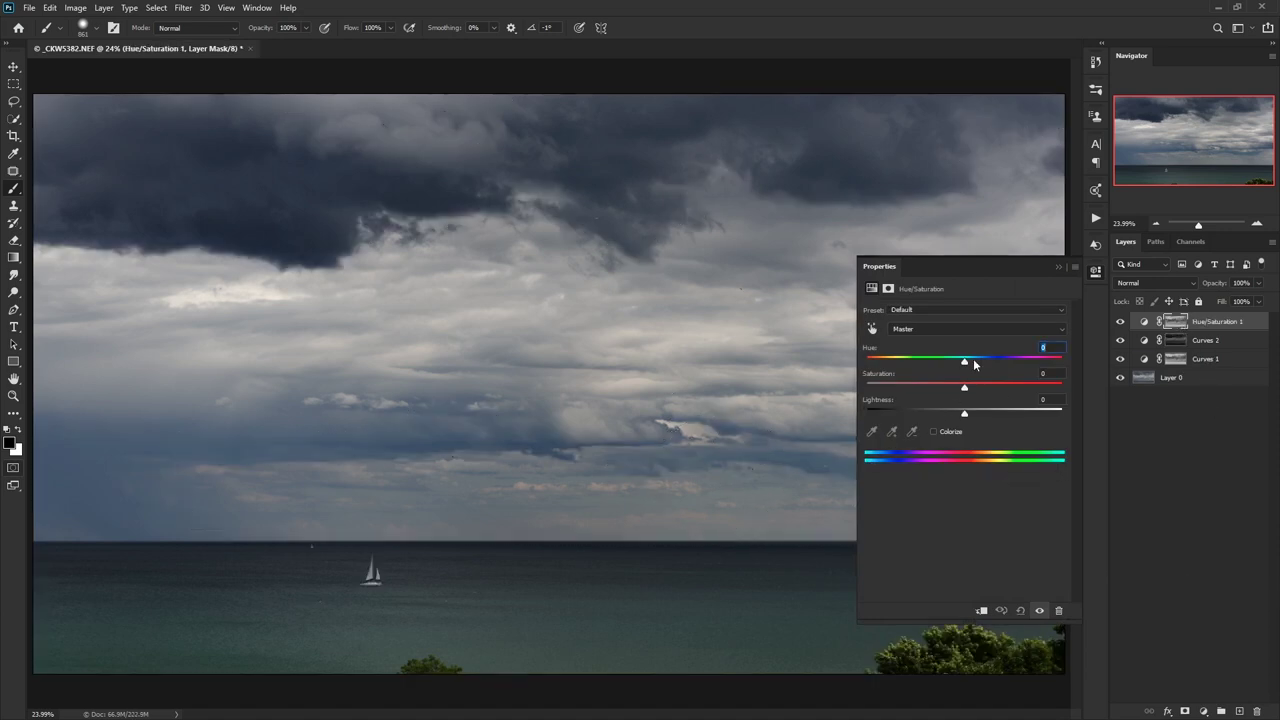
Set the Hue/Saturation 1 layer to hue -18 and saturation -15, resetting lightness to 0.
{"action": "left_click_drag", "start_coordinate": [966, 368], "coordinate": [945, 413]}
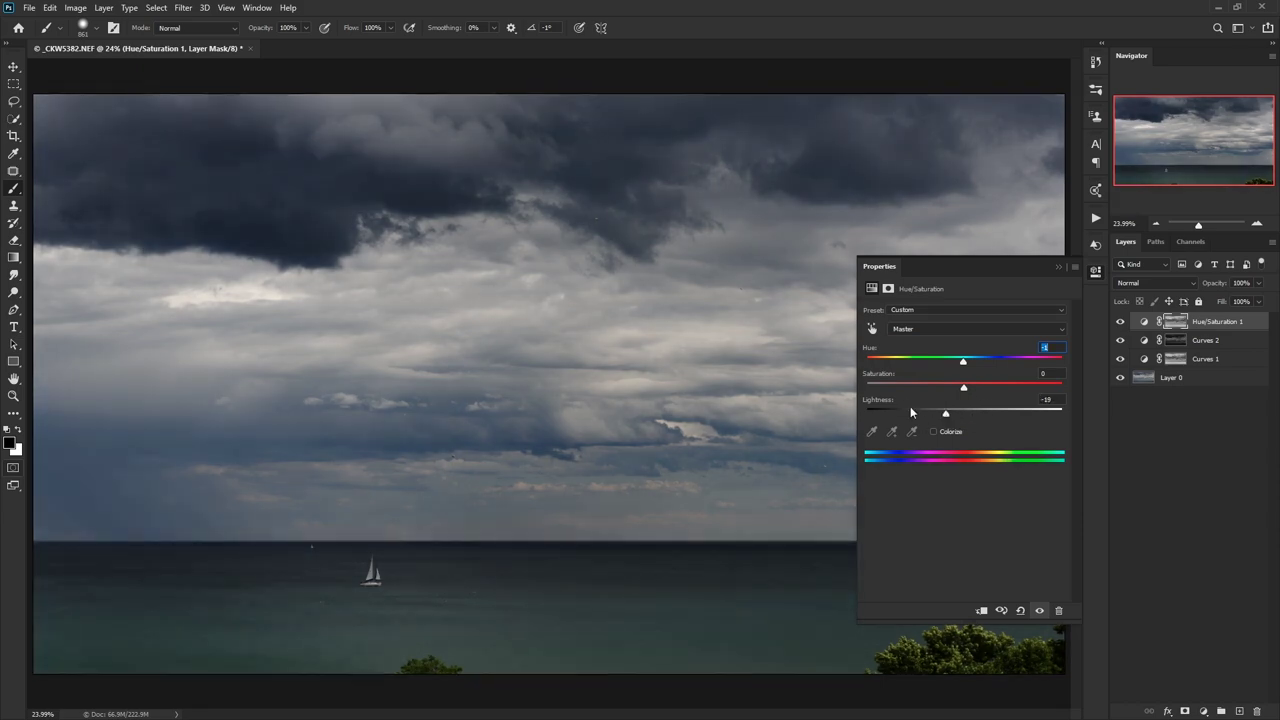
{"action": "key", "text": "Tab"}
{"action": "key", "text": "Tab"}
{"action": "type", "text": "0"}
{"action": "key", "text": "Return"}
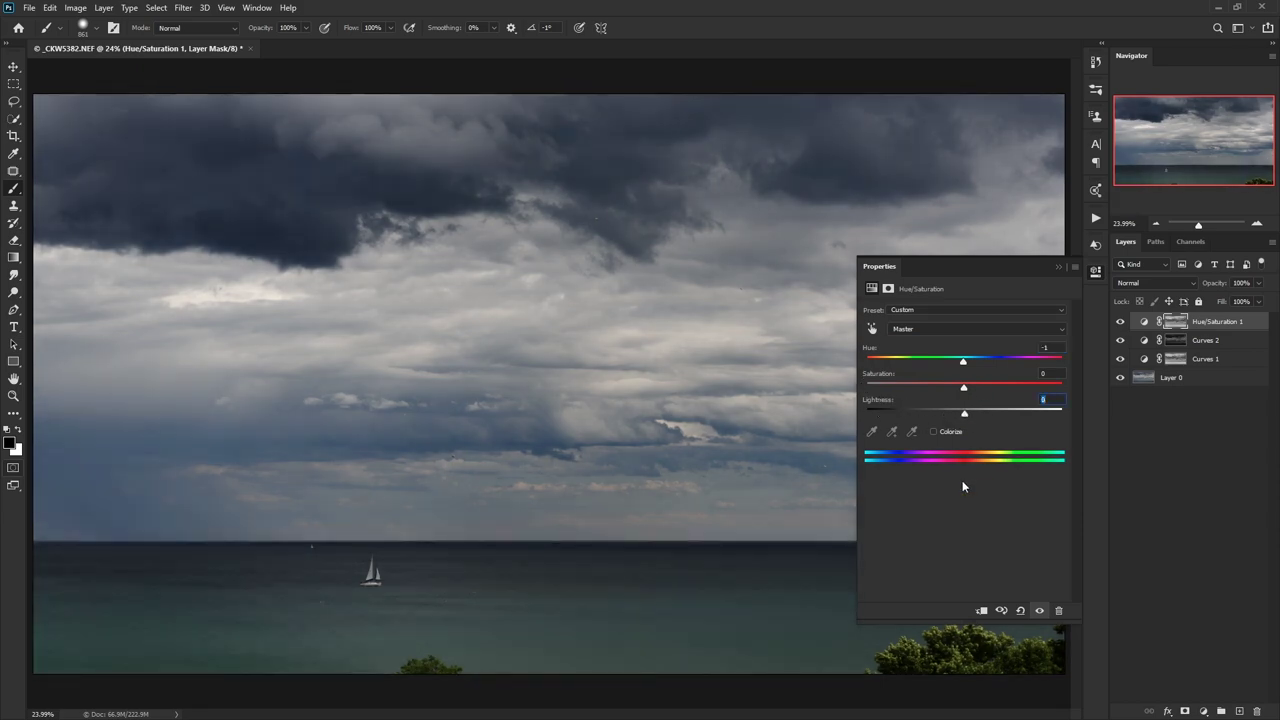
{"action": "mouse_move", "coordinate": [965, 362]}
{"action": "left_mouse_down"}
{"action": "mouse_move", "coordinate": [988, 361]}
{"action": "mouse_move", "coordinate": [958, 390]}
{"action": "mouse_move", "coordinate": [979, 388]}
{"action": "mouse_move", "coordinate": [940, 392]}
{"action": "mouse_move", "coordinate": [944, 364]}
{"action": "left_mouse_up"}
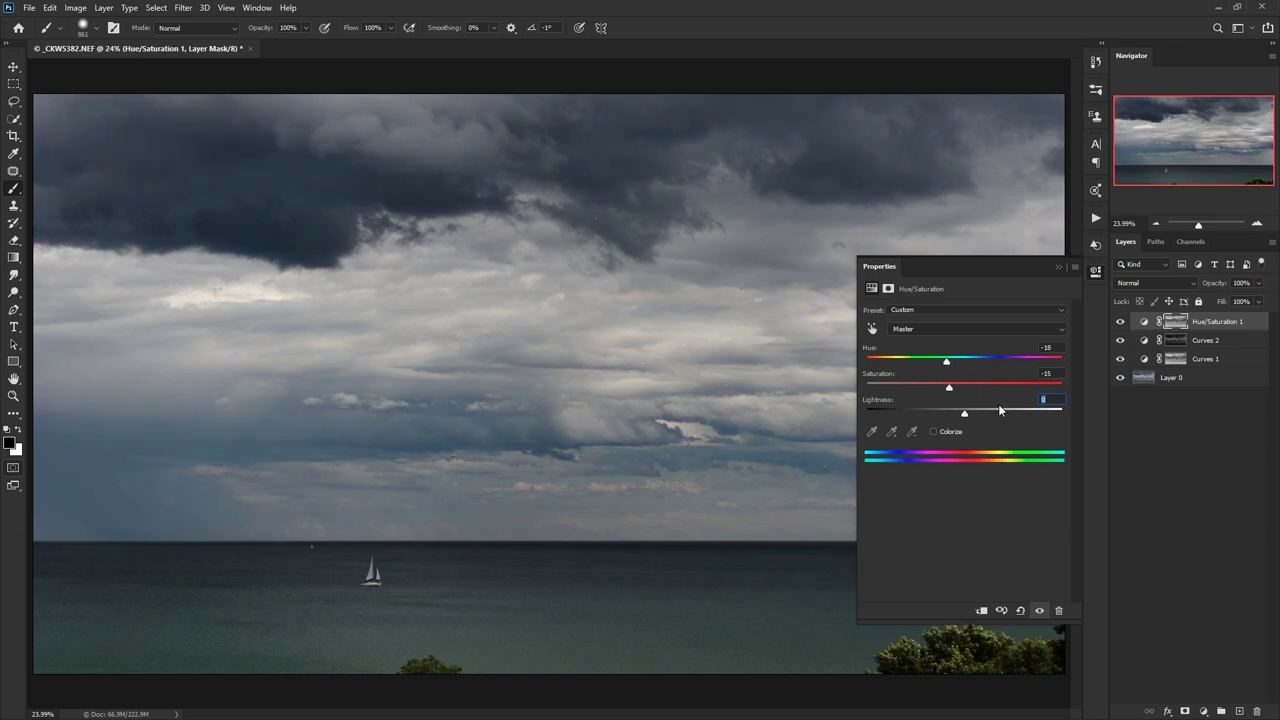
Compare the photo with and without the Hue/Saturation 1 layer and inspect its layer mask.
{"action": "left_click", "coordinate": [1121, 321]}
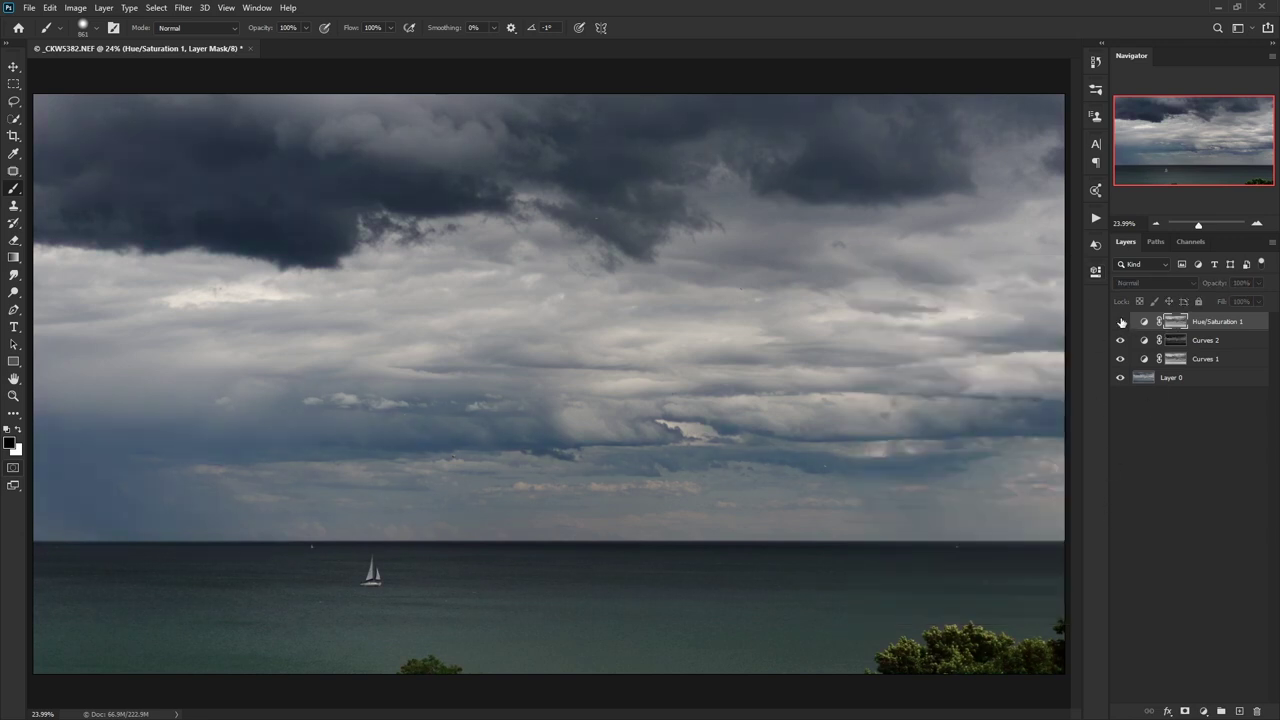
{"action": "left_click", "coordinate": [1180, 325], "text": "alt"}
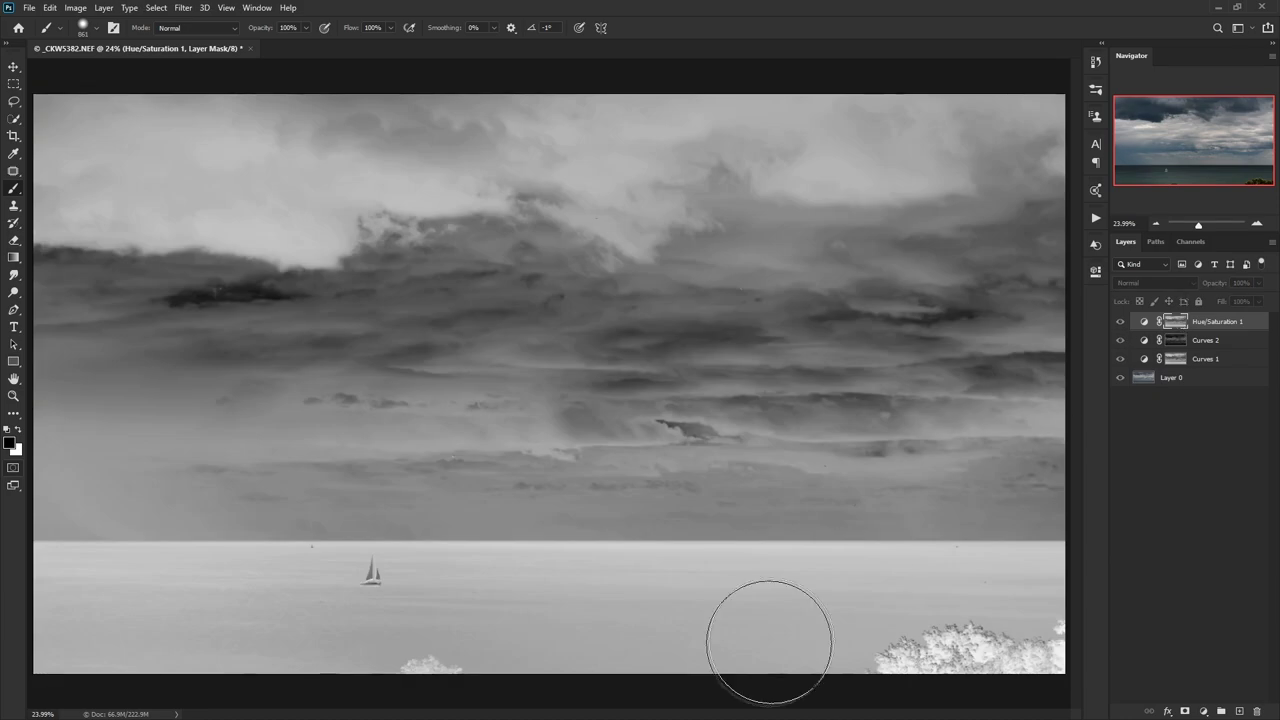
{"action": "left_click", "coordinate": [1177, 325], "text": "alt"}
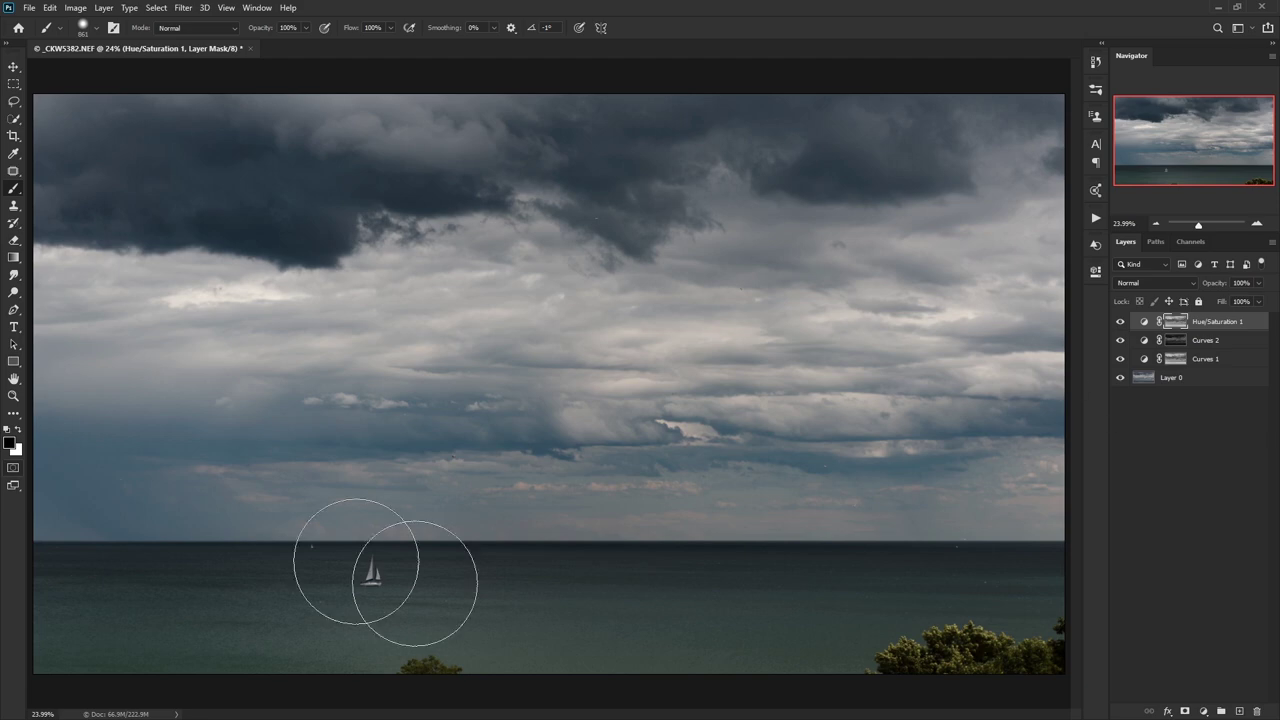
Delete the Hue/Saturation 1 layer's mask and the adjustment layer itself.
{"action": "left_click", "coordinate": [1190, 242]}
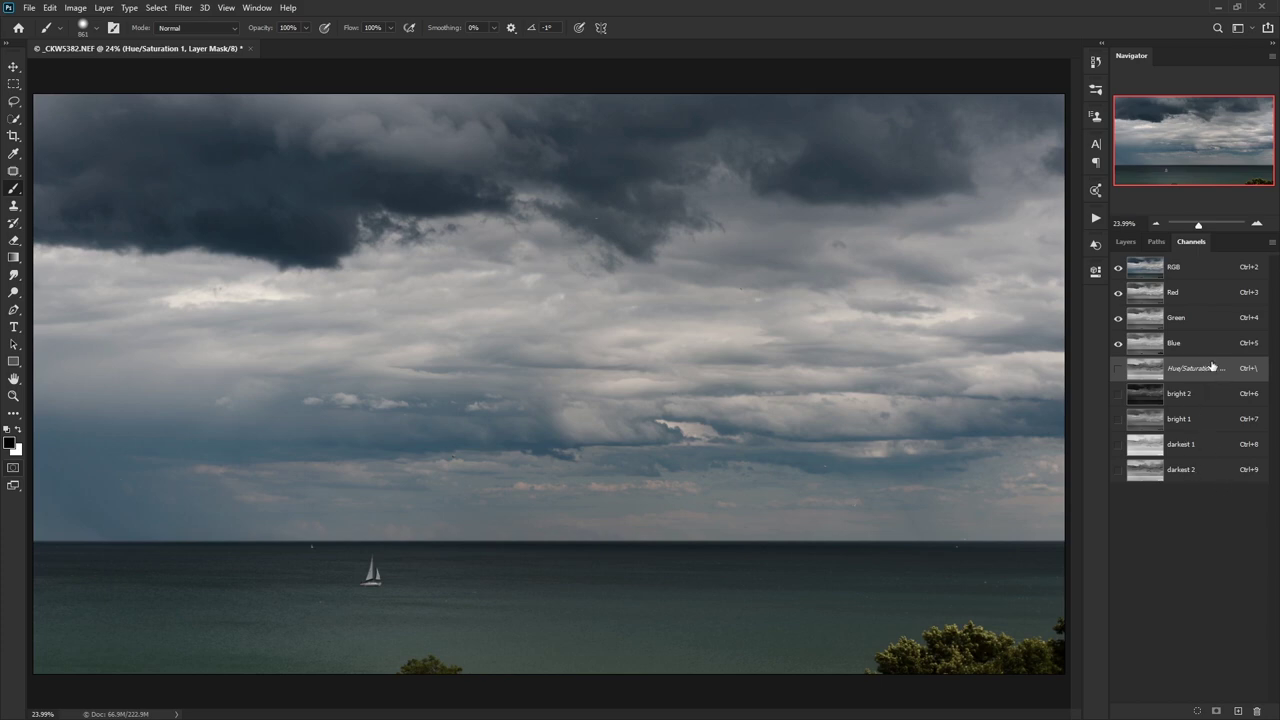
{"action": "left_click", "coordinate": [1126, 241]}
{"action": "left_click", "coordinate": [1189, 243]}
{"action": "left_click_drag", "start_coordinate": [1203, 372], "coordinate": [1257, 711]}
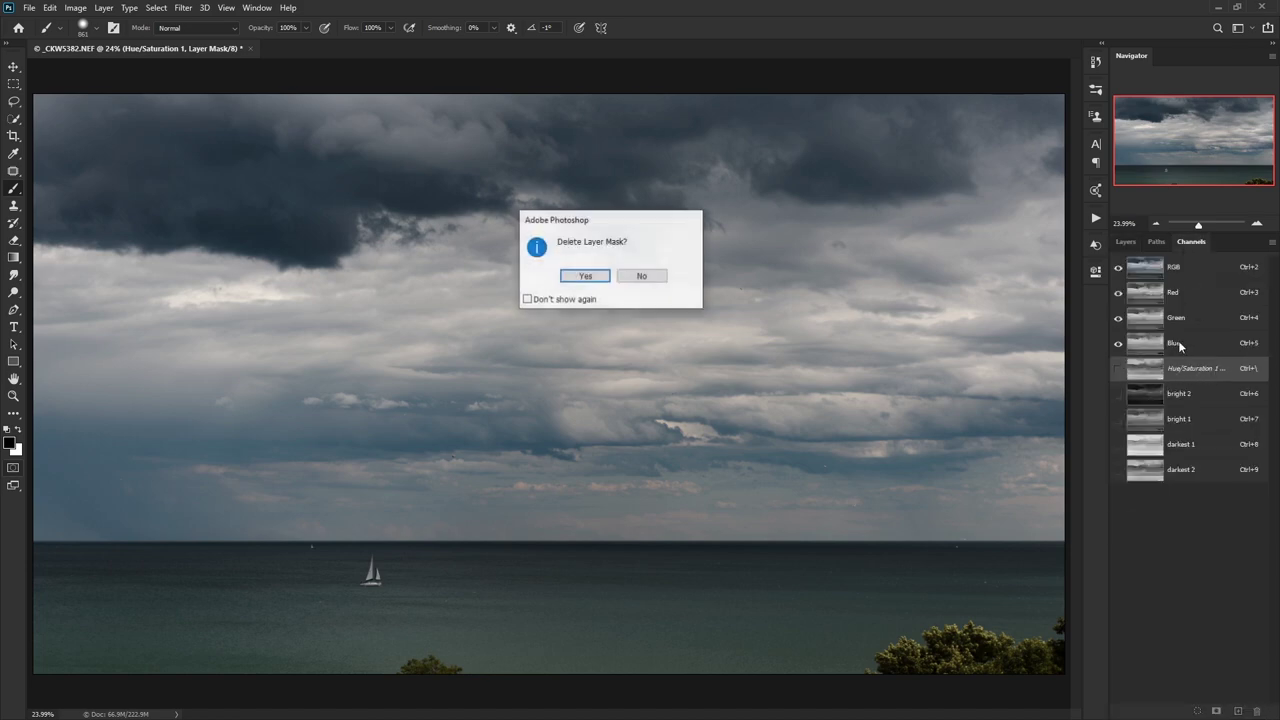
{"action": "left_click", "coordinate": [586, 277]}
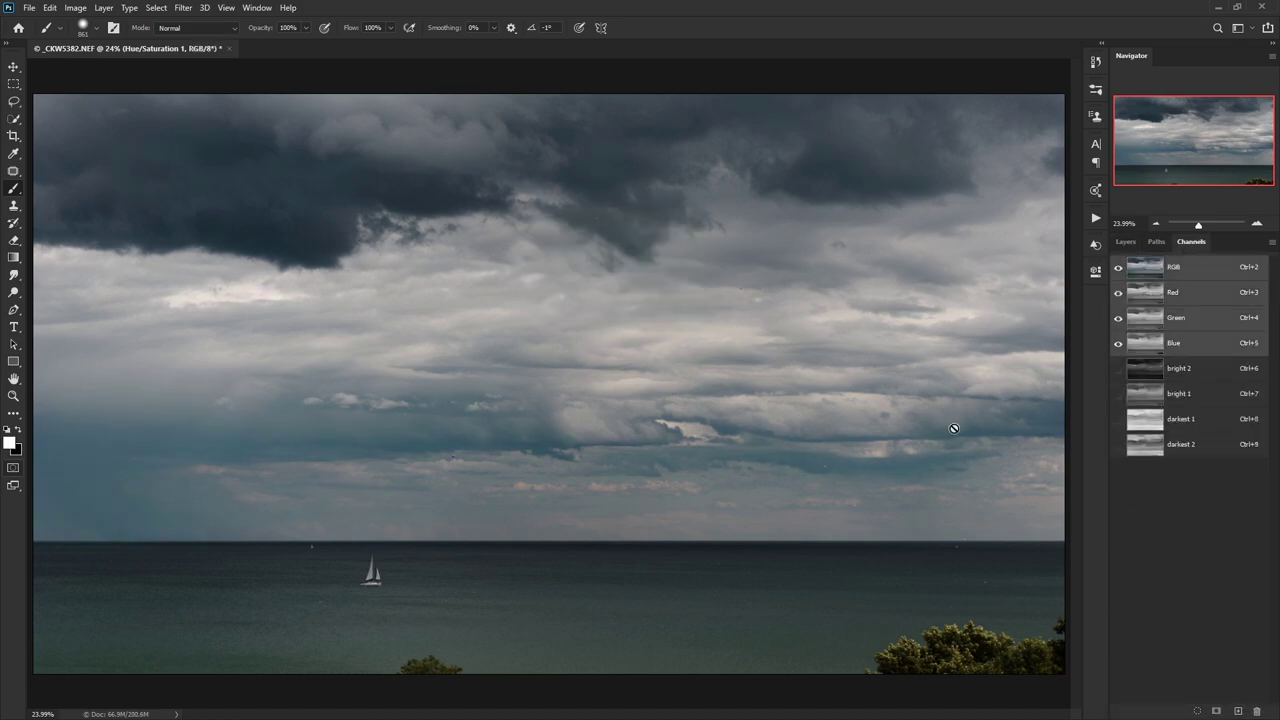
{"action": "left_click", "coordinate": [1130, 242]}
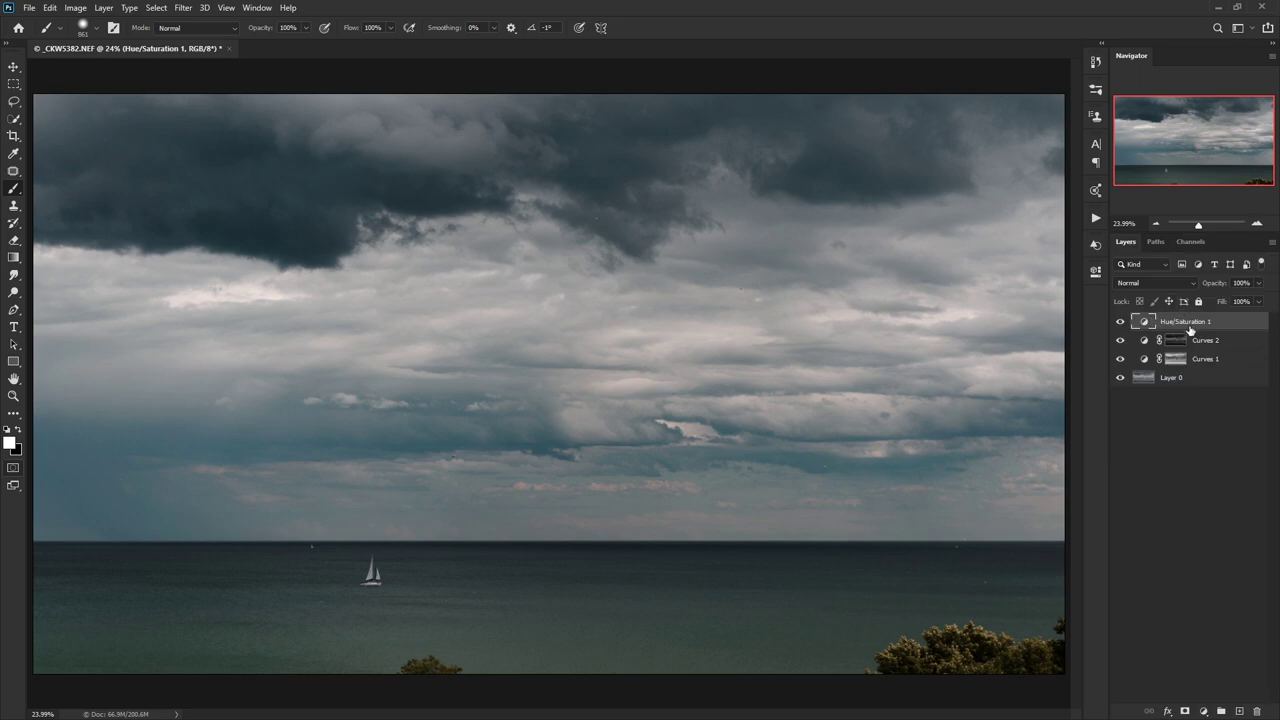
{"action": "left_click_drag", "start_coordinate": [1212, 322], "coordinate": [1257, 711]}
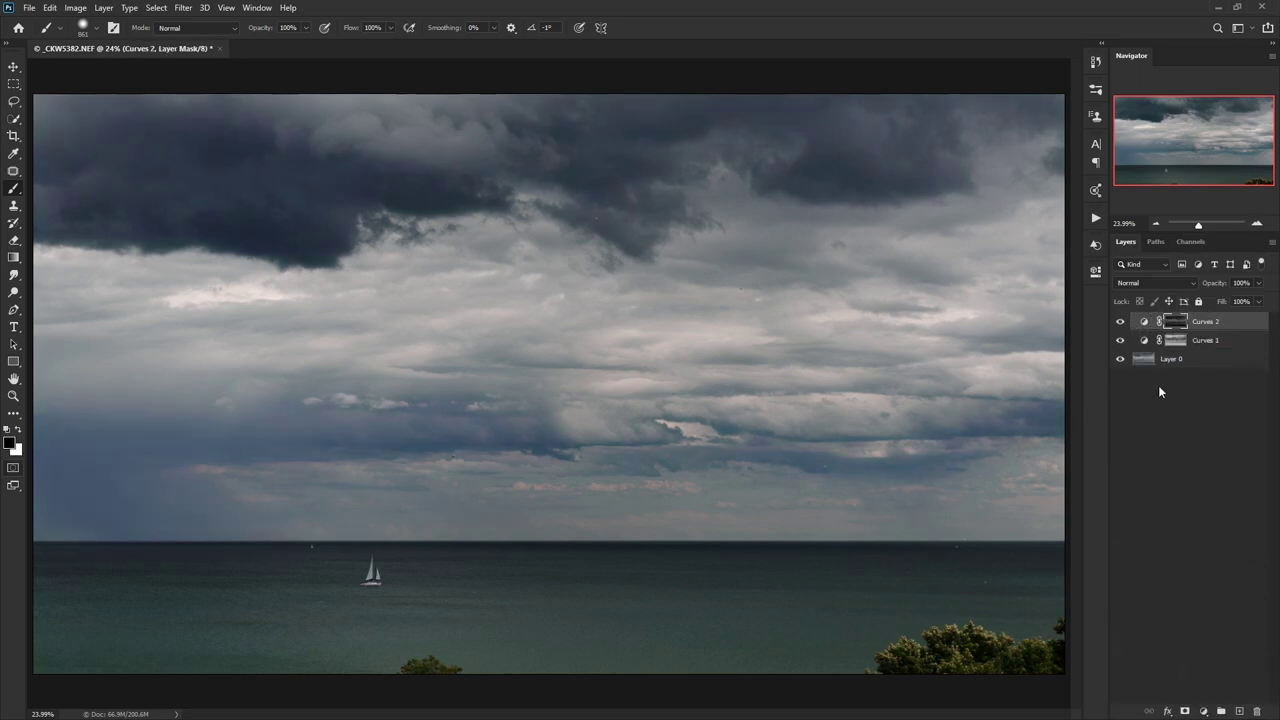
Build a midtone selection by selecting the whole canvas and subtracting the darkest 2 and bright 2 channels from it.
{"action": "left_click", "coordinate": [1191, 242]}
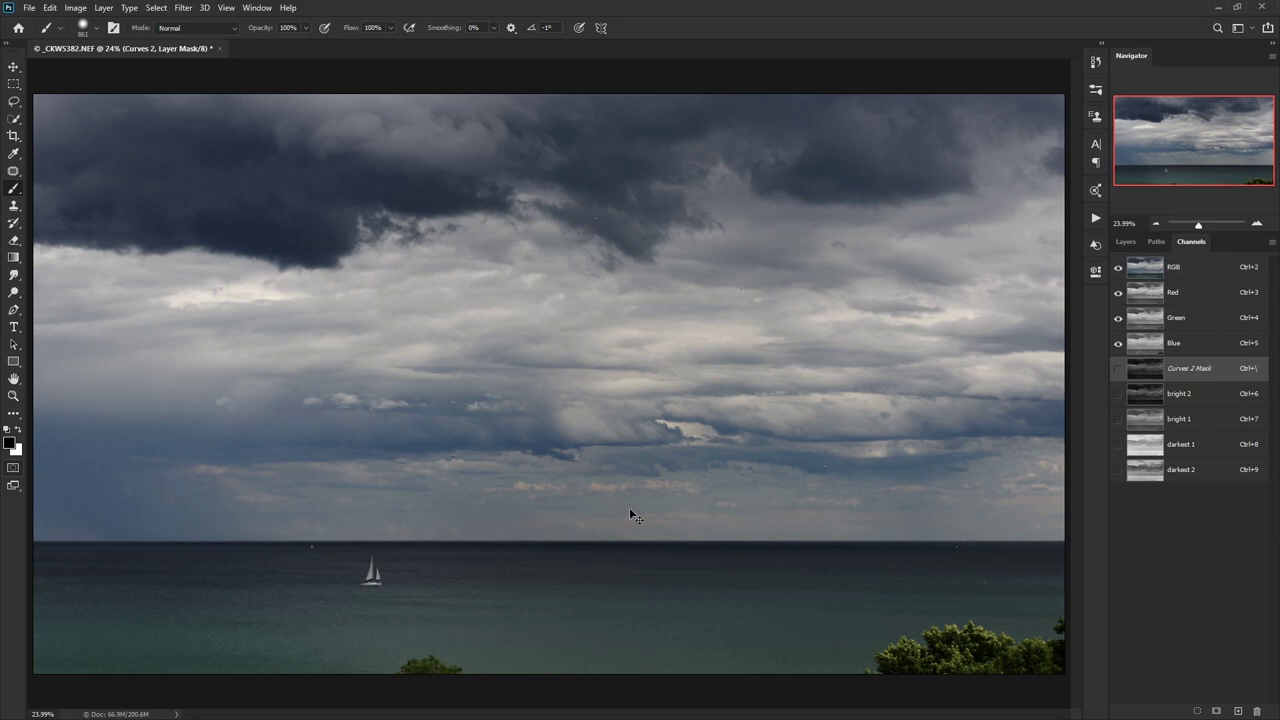
{"action": "key", "text": "ctrl+a"}
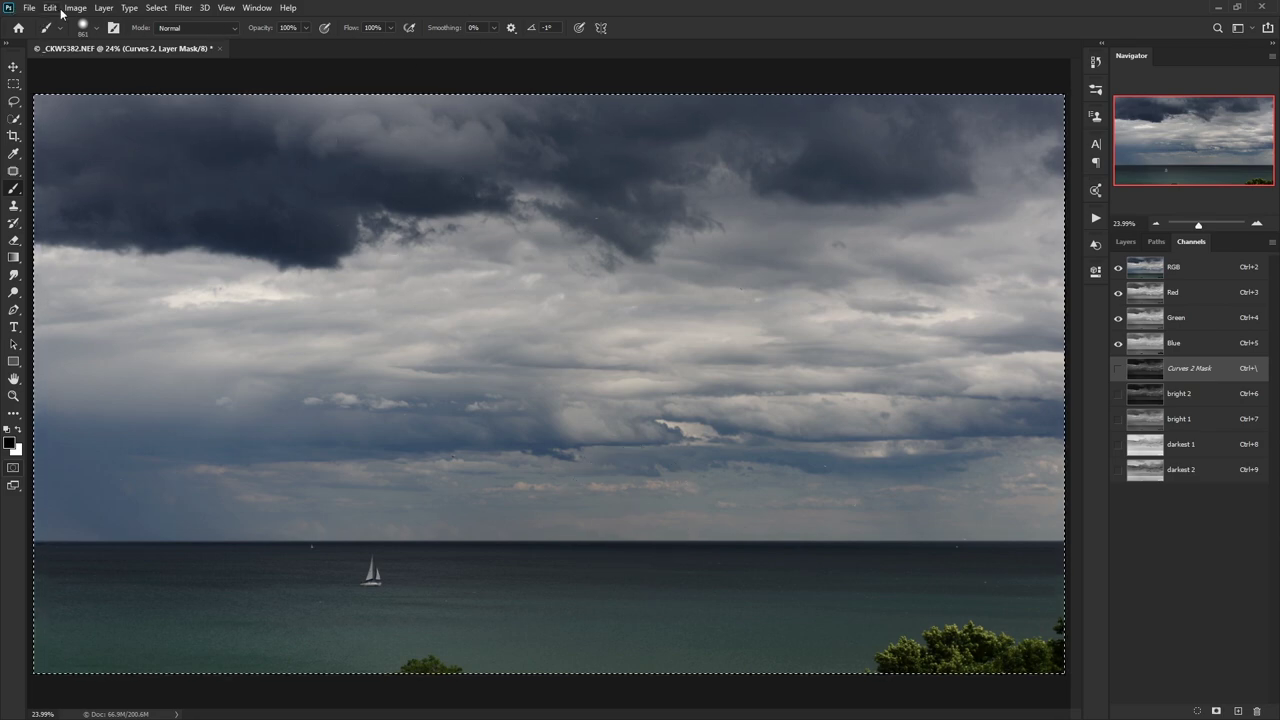
{"action": "left_click", "coordinate": [56, 10]}
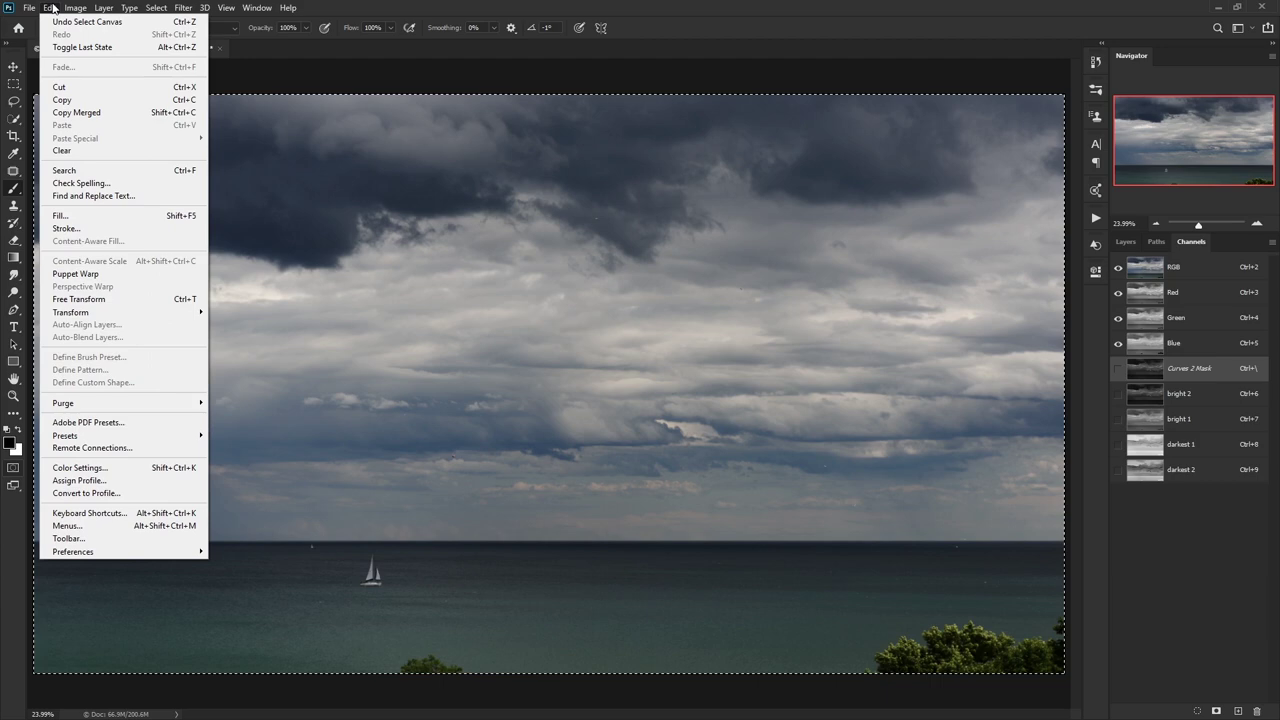
{"action": "mouse_move", "coordinate": [155, 8]}
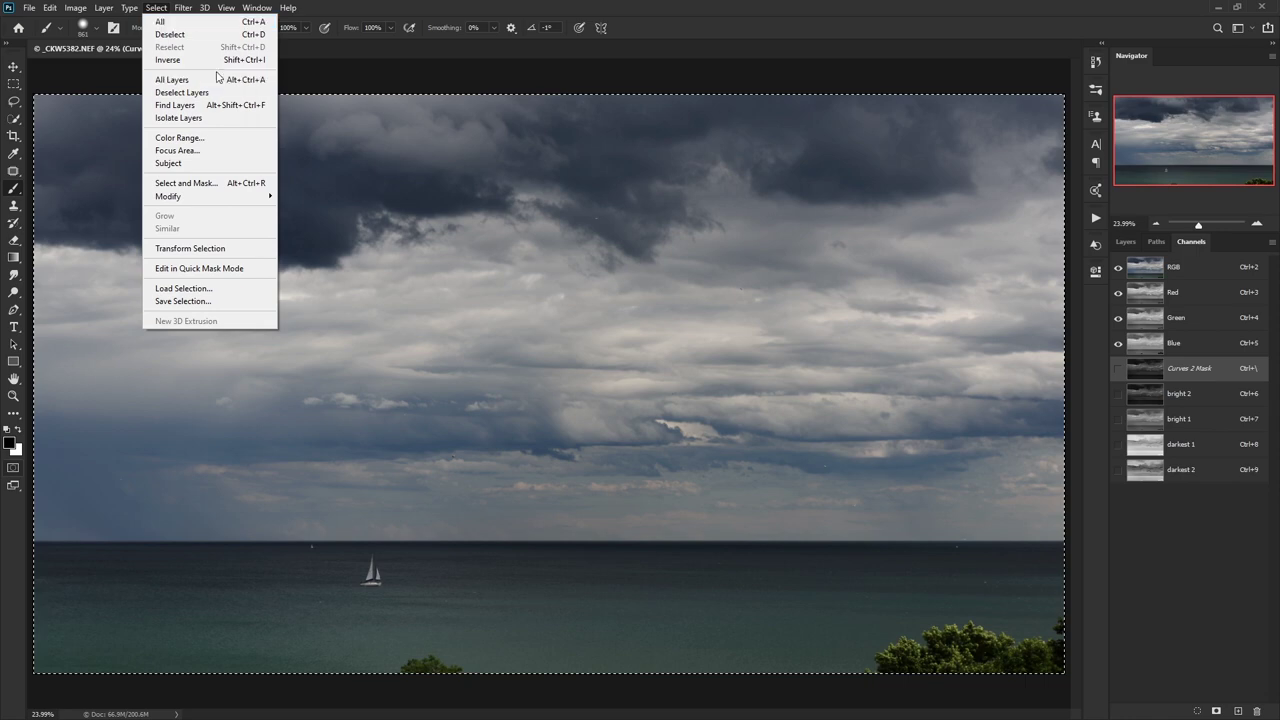
{"action": "key", "text": "Escape"}
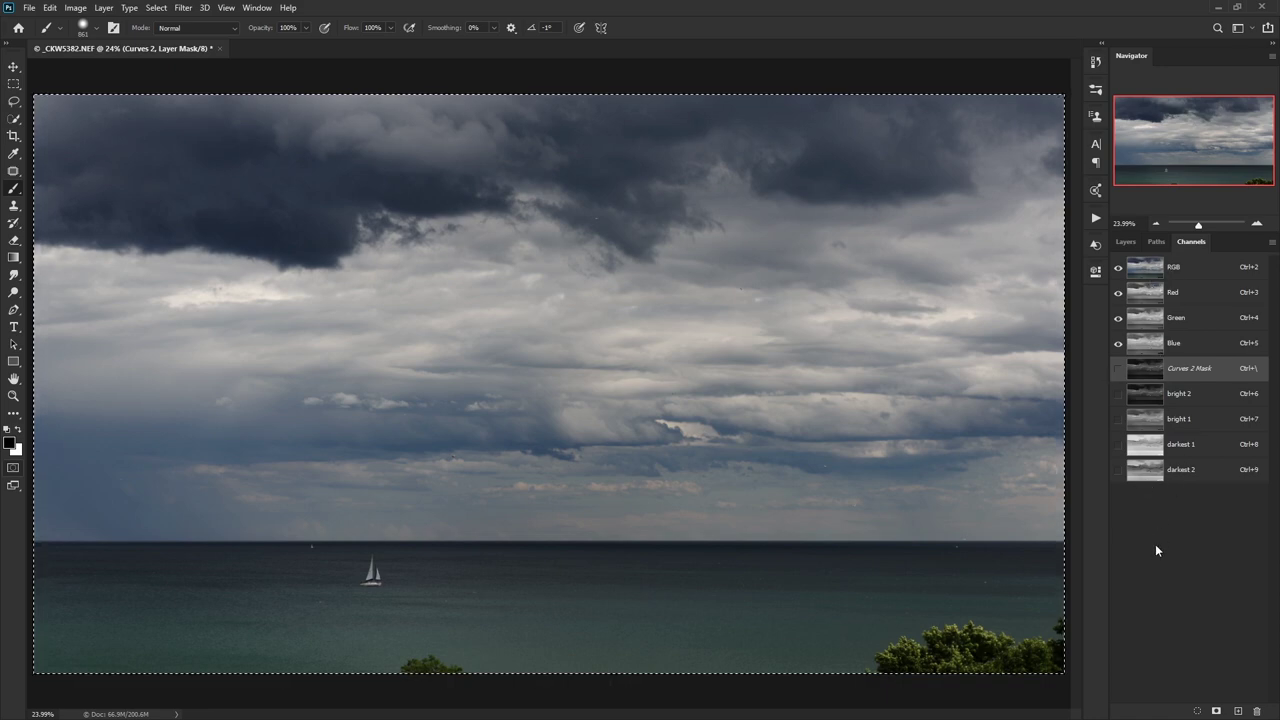
{"action": "left_click", "coordinate": [1149, 471], "text": "ctrl"}
{"action": "left_click", "coordinate": [1146, 391], "text": "ctrl"}
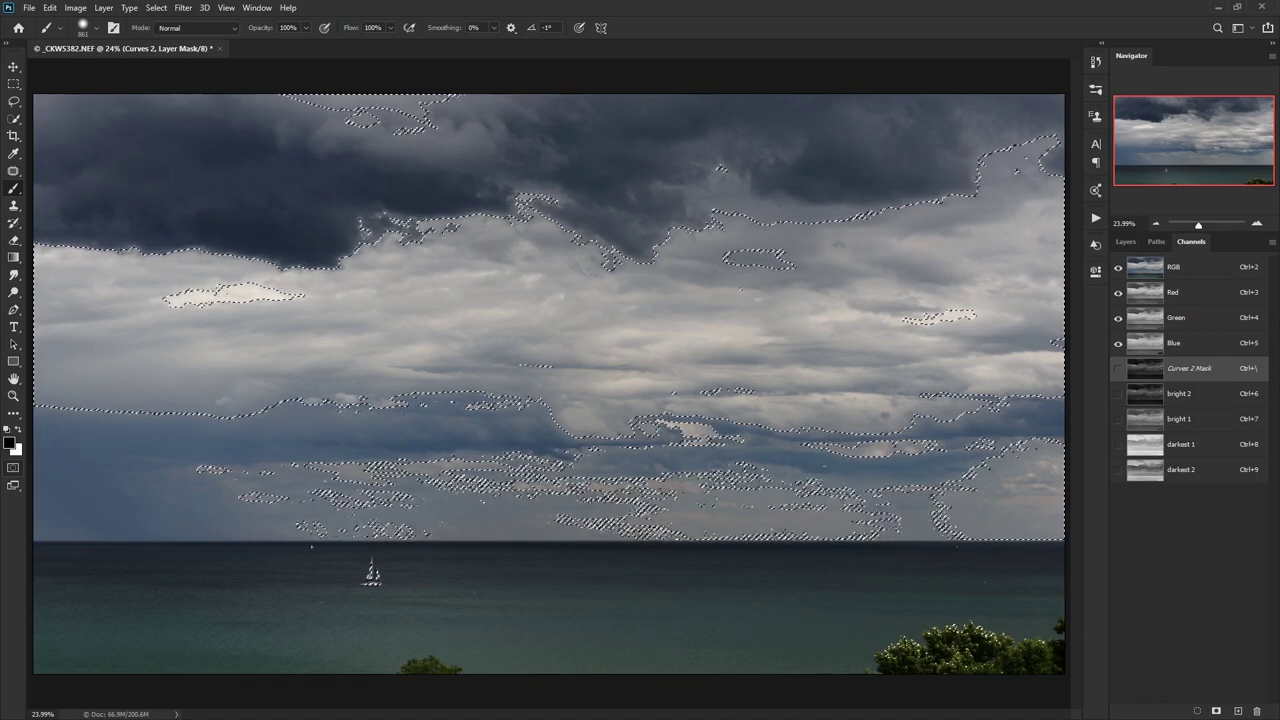
Save the selection as a channel named midtone, place it between bright 1 and darkest 1, and return to the RGB composite.
{"action": "left_click", "coordinate": [1214, 711]}
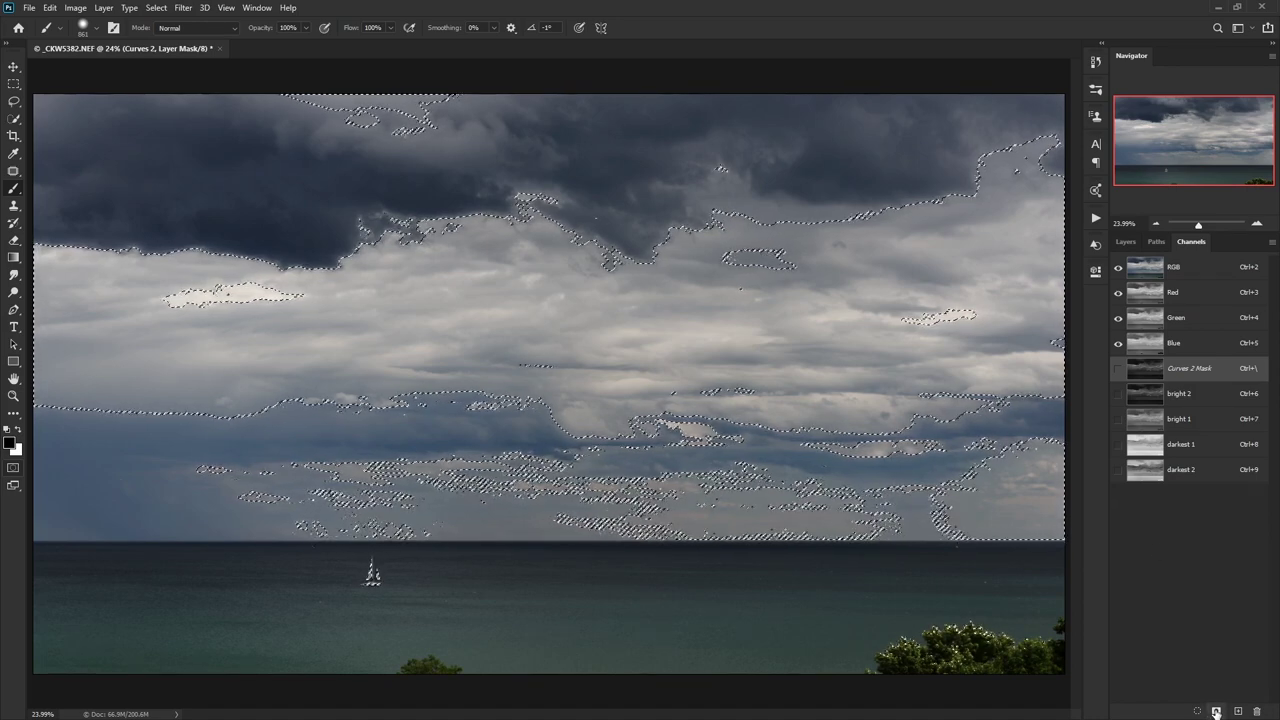
{"action": "left_click", "coordinate": [1184, 499]}
{"action": "double_click", "coordinate": [1180, 495]}
{"action": "type", "text": "dtone"}
{"action": "key", "text": "Return"}
{"action": "left_click_drag", "start_coordinate": [1182, 497], "coordinate": [1182, 436]}
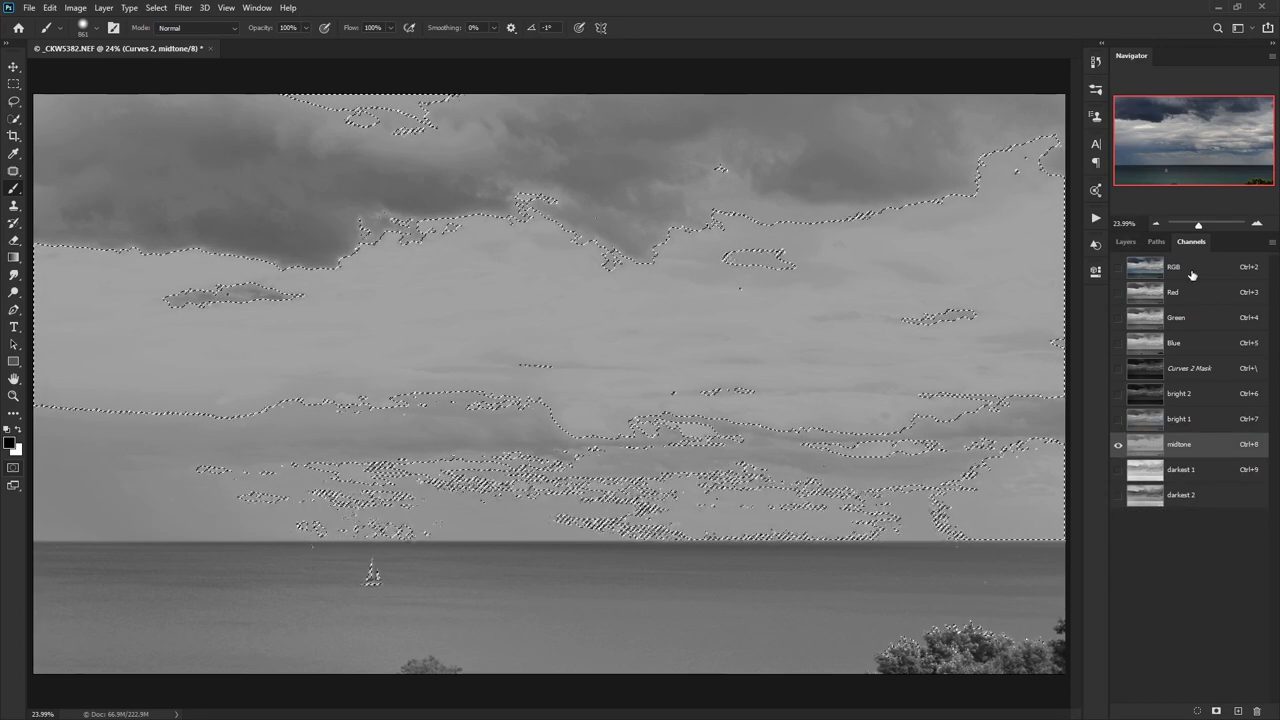
{"action": "left_click", "coordinate": [1130, 265]}
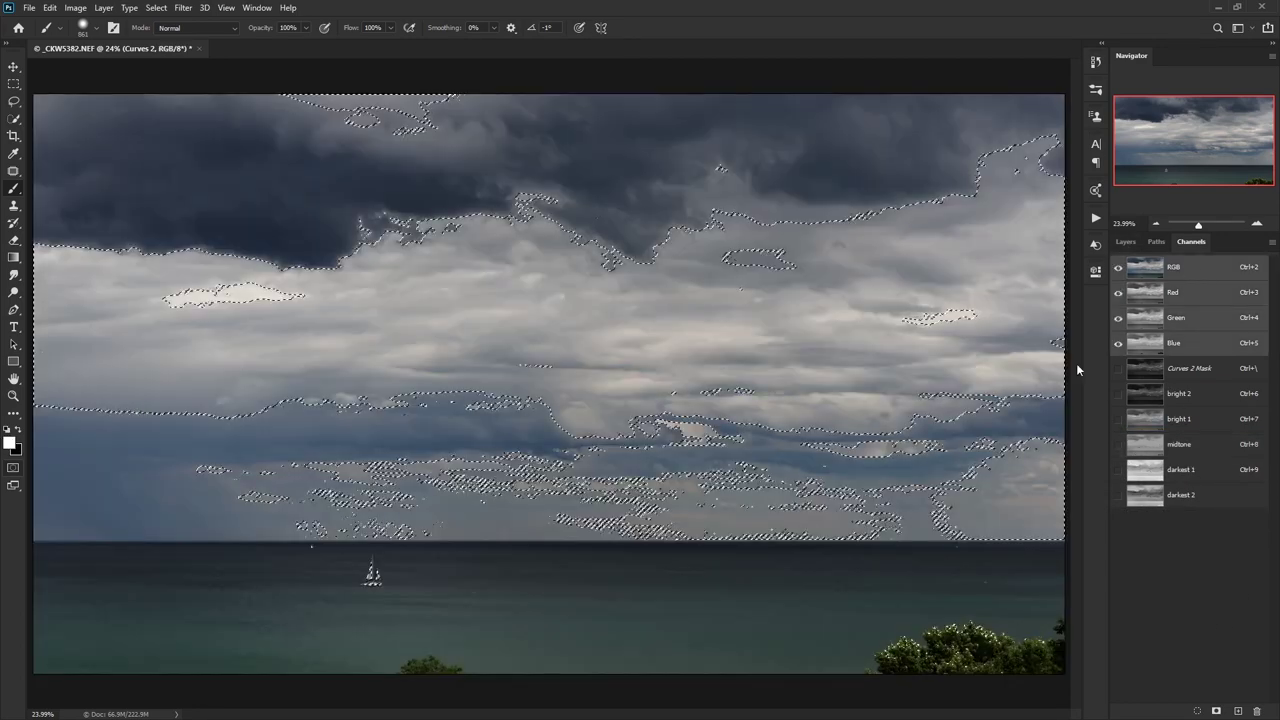
Add a third Curves adjustment layer masked by the midtone selection and check its mask.
{"action": "left_click", "coordinate": [1126, 241]}
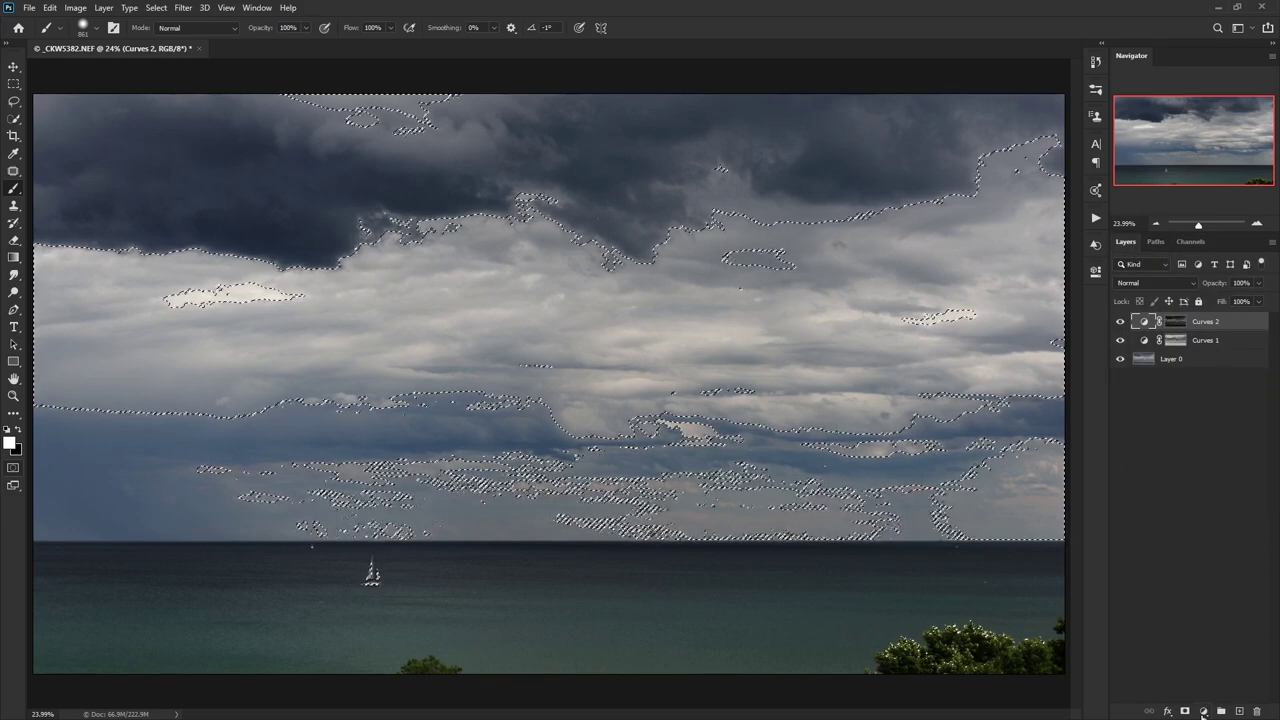
{"action": "left_click", "coordinate": [1203, 711]}
{"action": "left_click", "coordinate": [1195, 578]}
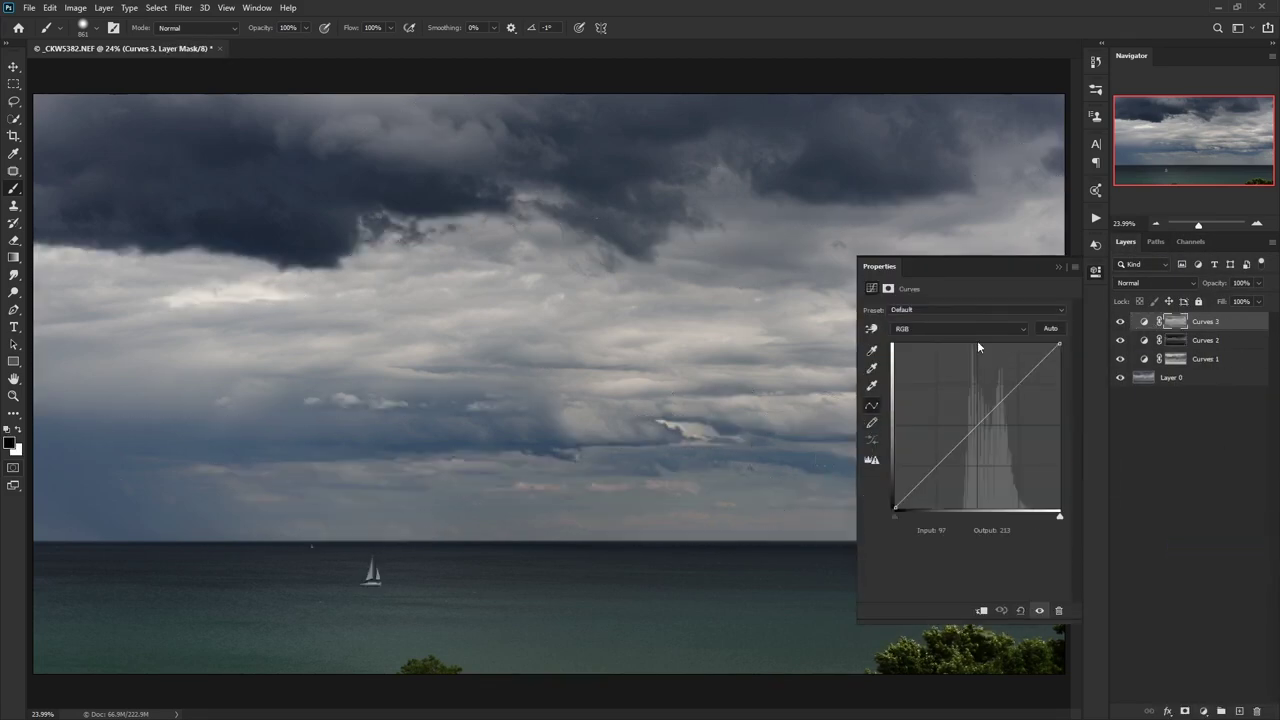
{"action": "left_click", "coordinate": [1176, 322], "text": "alt"}
{"action": "left_click", "coordinate": [1176, 322], "text": "alt"}
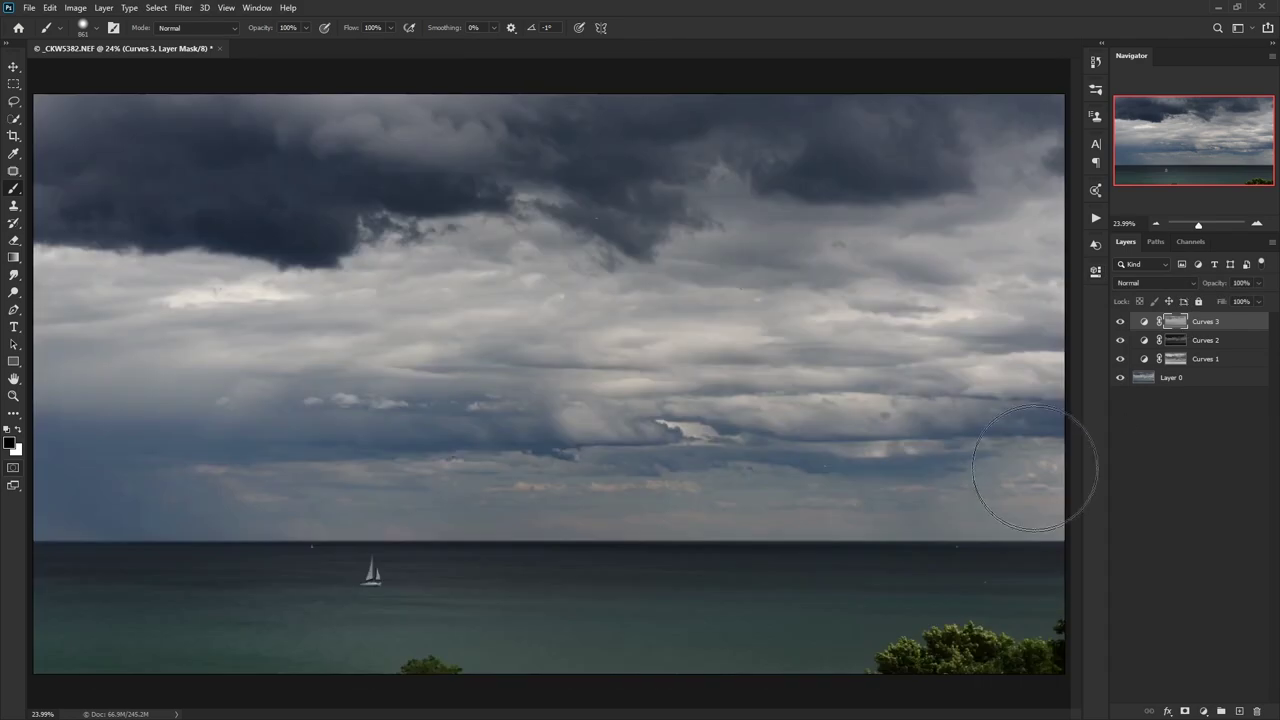
Shape Curves 3 into a contrast S-curve with a lowered shadow point and a point at input 163, output 174, and compare the effect.
{"action": "left_click", "coordinate": [1145, 322]}
{"action": "left_click_drag", "start_coordinate": [958, 446], "coordinate": [963, 466]}
{"action": "left_click_drag", "start_coordinate": [1004, 420], "coordinate": [999, 396]}
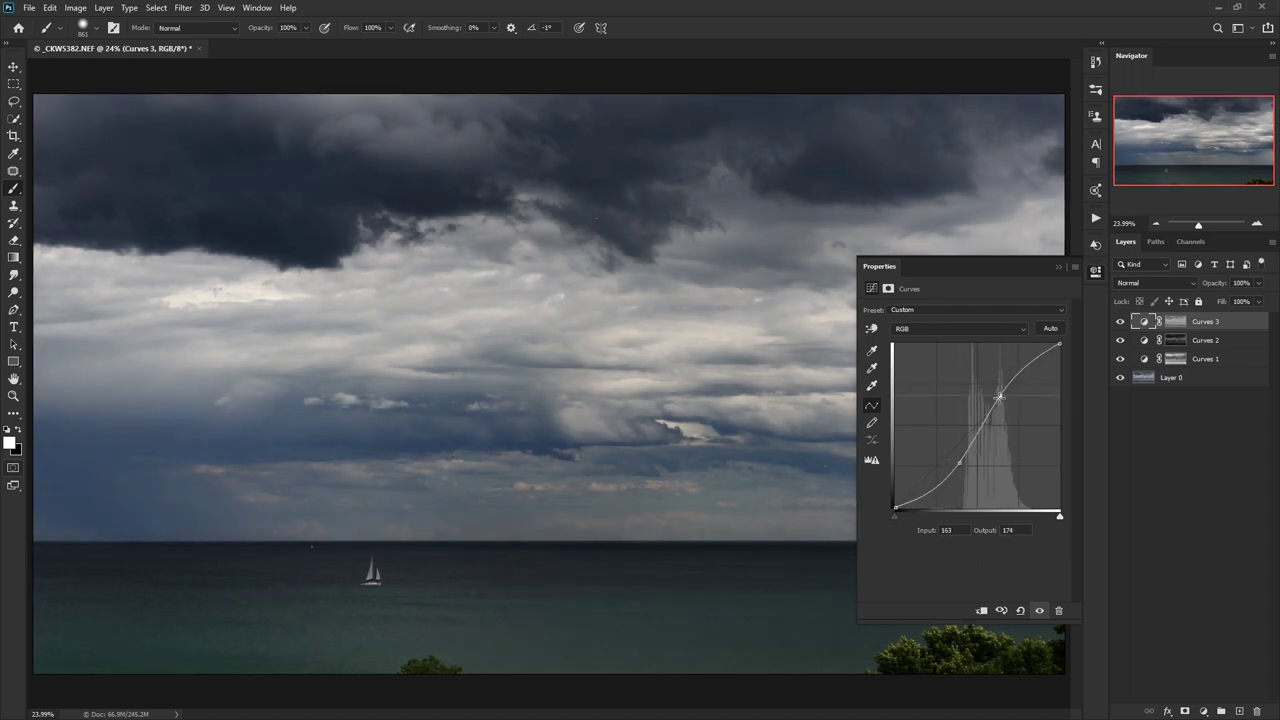
{"action": "left_click", "coordinate": [1062, 267]}
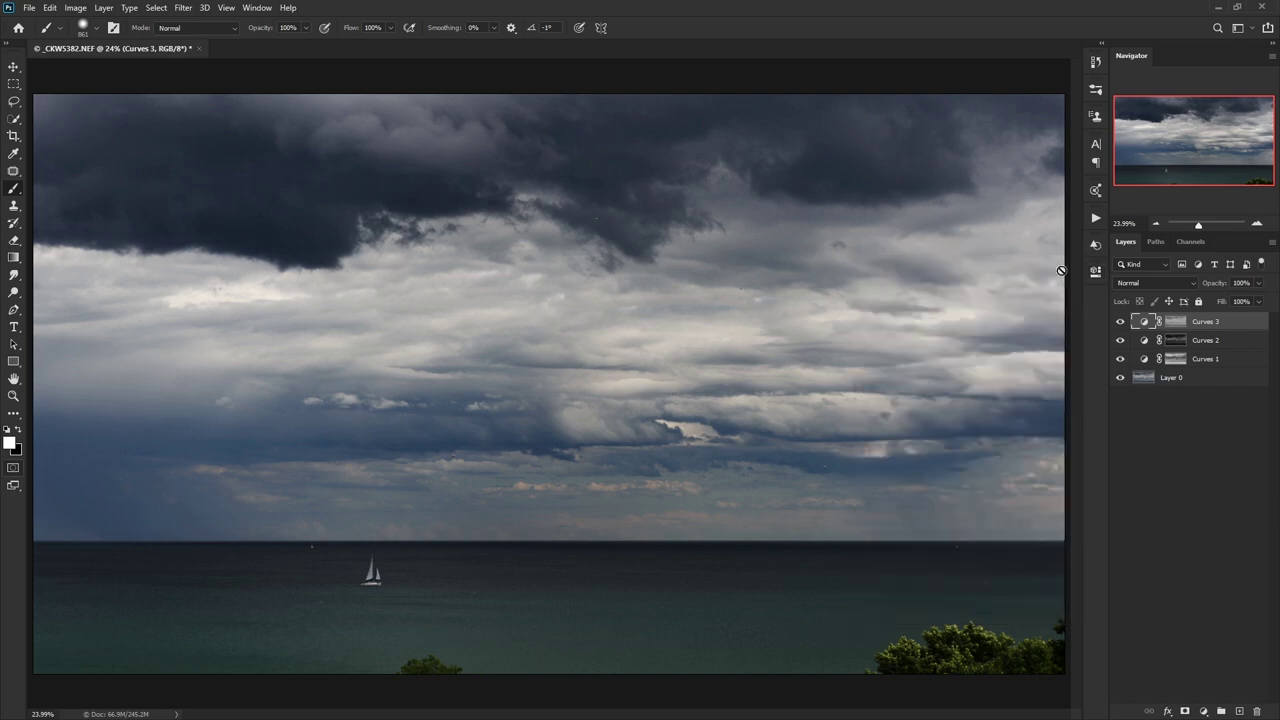
{"action": "mouse_move", "coordinate": [1120, 321]}
{"action": "left_mouse_down"}
{"action": "mouse_move", "coordinate": [1123, 362]}
{"action": "mouse_move", "coordinate": [1120, 321]}
{"action": "left_mouse_up"}
Group the three Curves layers and add a layer mask to the group.
{"action": "left_click", "coordinate": [1219, 360], "text": "shift"}
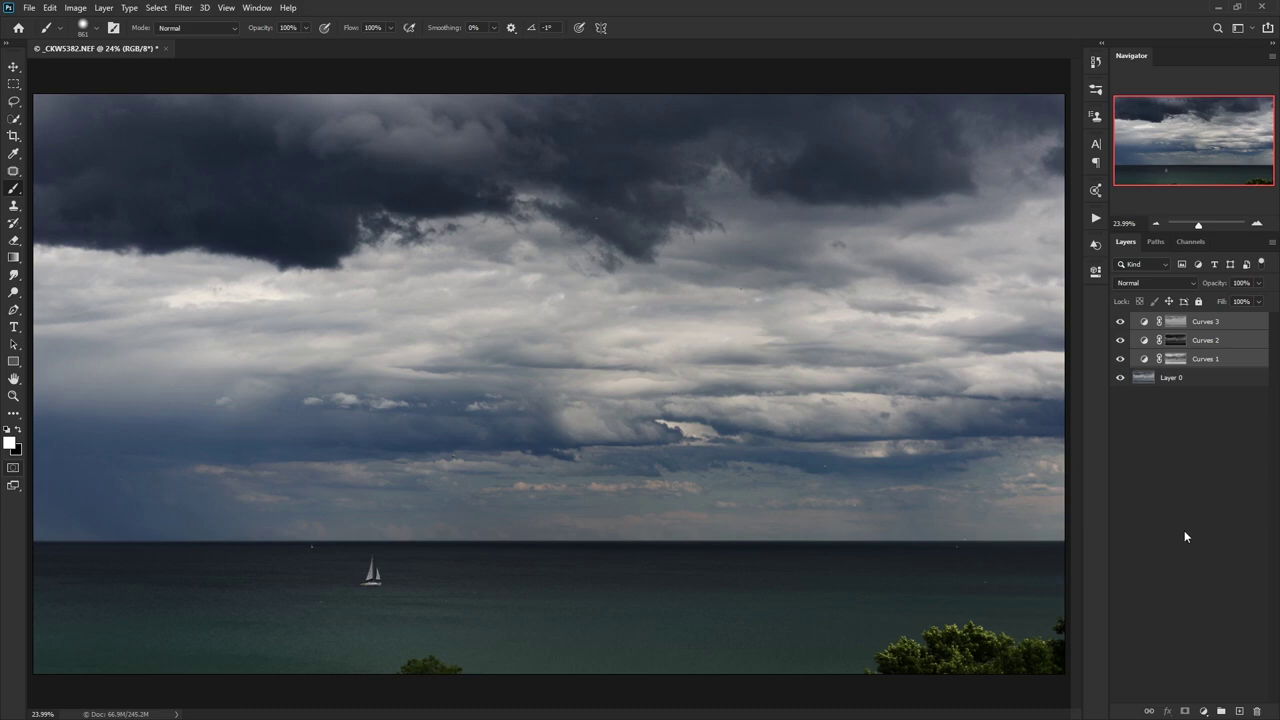
{"action": "left_click", "coordinate": [1221, 711]}
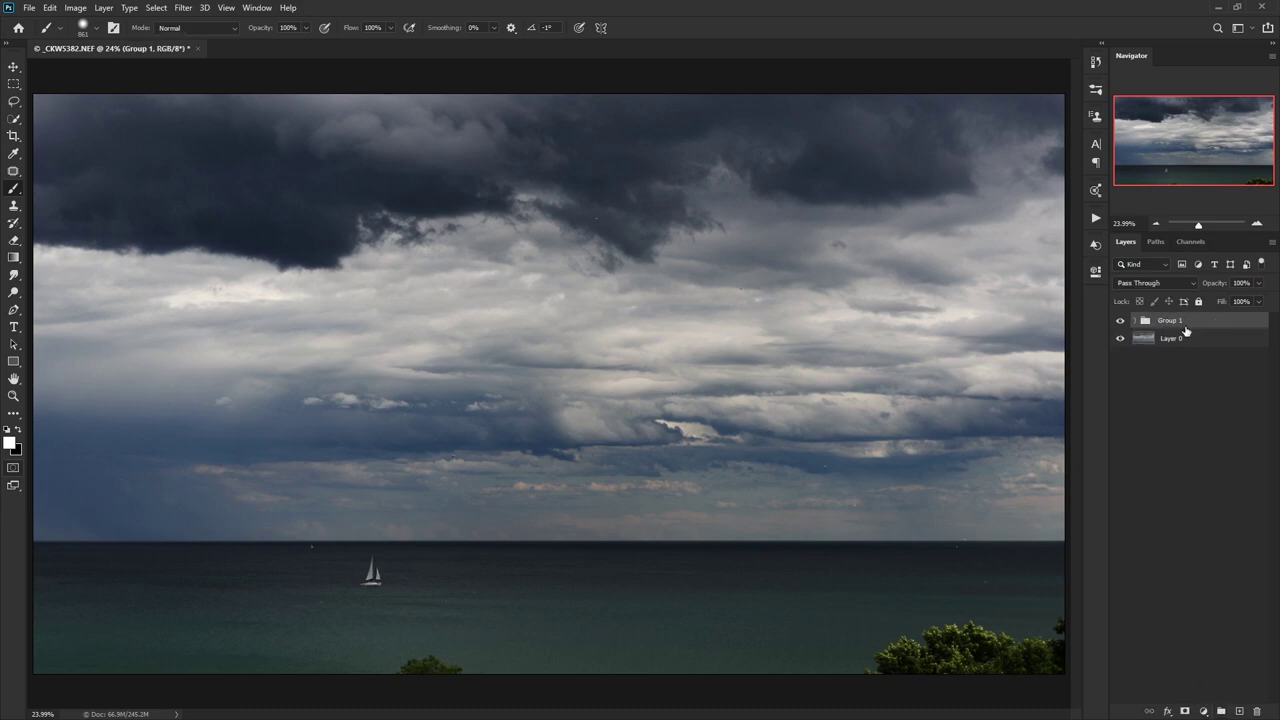
{"action": "left_click", "coordinate": [1185, 711]}
Try painting black on the group mask over the middle of the photo, and undo the strokes.
{"action": "key", "text": "x"}
{"action": "mouse_move", "coordinate": [320, 235]}
{"action": "left_mouse_down"}
{"action": "mouse_move", "coordinate": [220, 229]}
{"action": "mouse_move", "coordinate": [312, 157]}
{"action": "left_mouse_up"}
{"action": "key", "text": "ctrl+z"}
{"action": "mouse_move", "coordinate": [470, 305]}
{"action": "left_mouse_down"}
{"action": "mouse_move", "coordinate": [545, 314]}
{"action": "mouse_move", "coordinate": [478, 416]}
{"action": "mouse_move", "coordinate": [681, 385]}
{"action": "mouse_move", "coordinate": [434, 441]}
{"action": "mouse_move", "coordinate": [631, 286]}
{"action": "mouse_move", "coordinate": [673, 351]}
{"action": "mouse_move", "coordinate": [603, 523]}
{"action": "mouse_move", "coordinate": [479, 501]}
{"action": "mouse_move", "coordinate": [328, 329]}
{"action": "mouse_move", "coordinate": [338, 269]}
{"action": "mouse_move", "coordinate": [423, 423]}
{"action": "left_mouse_up"}
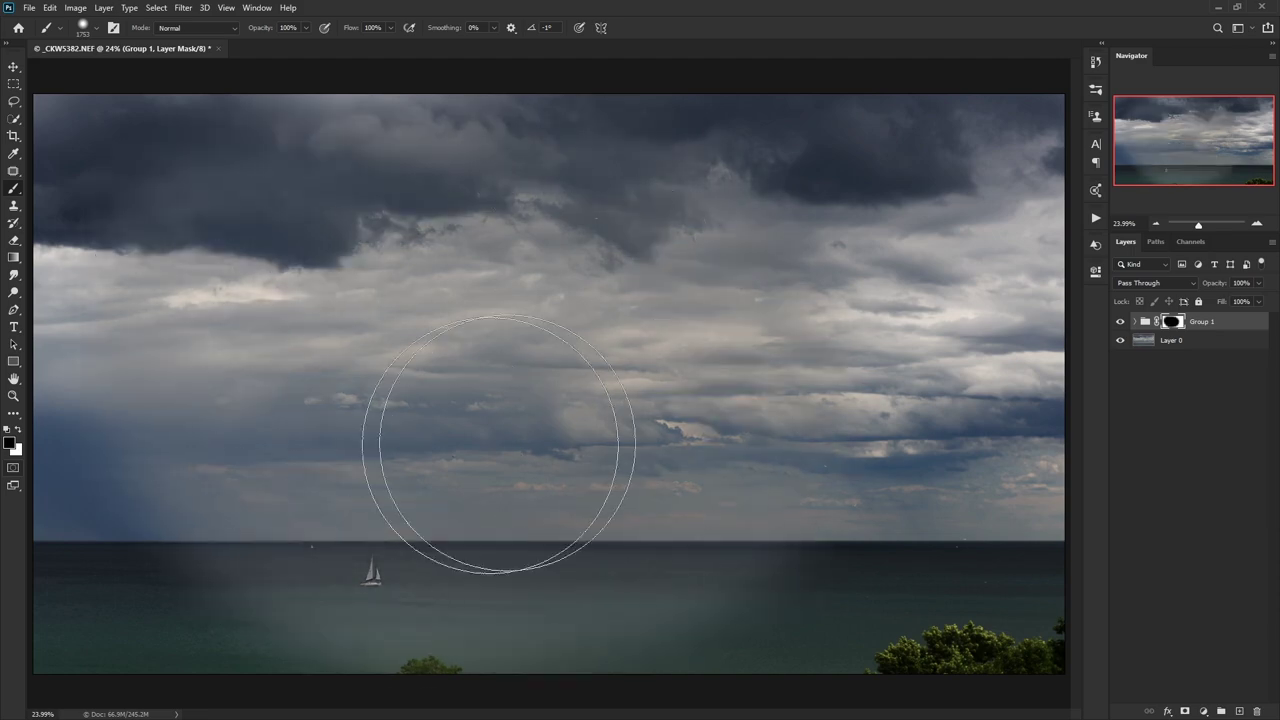
{"action": "key", "text": "ctrl+z"}
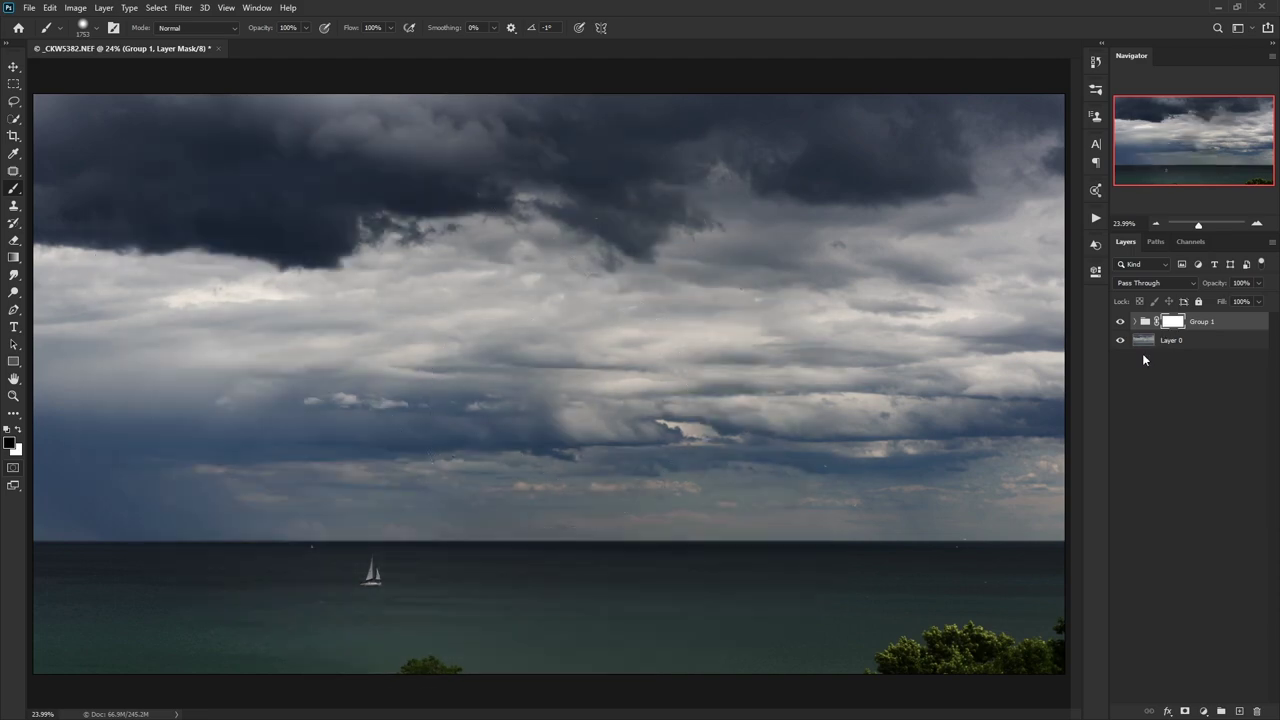
Invert the group mask to black and paint white over the central clouds and horizon with a large soft brush.
{"action": "key", "text": "ctrl+i"}
{"action": "key", "text": "x"}
{"action": "mouse_move", "coordinate": [543, 429]}
{"action": "left_mouse_down"}
{"action": "mouse_move", "coordinate": [531, 362]}
{"action": "mouse_move", "coordinate": [619, 328]}
{"action": "mouse_move", "coordinate": [600, 467]}
{"action": "mouse_move", "coordinate": [482, 310]}
{"action": "mouse_move", "coordinate": [429, 406]}
{"action": "left_mouse_up"}
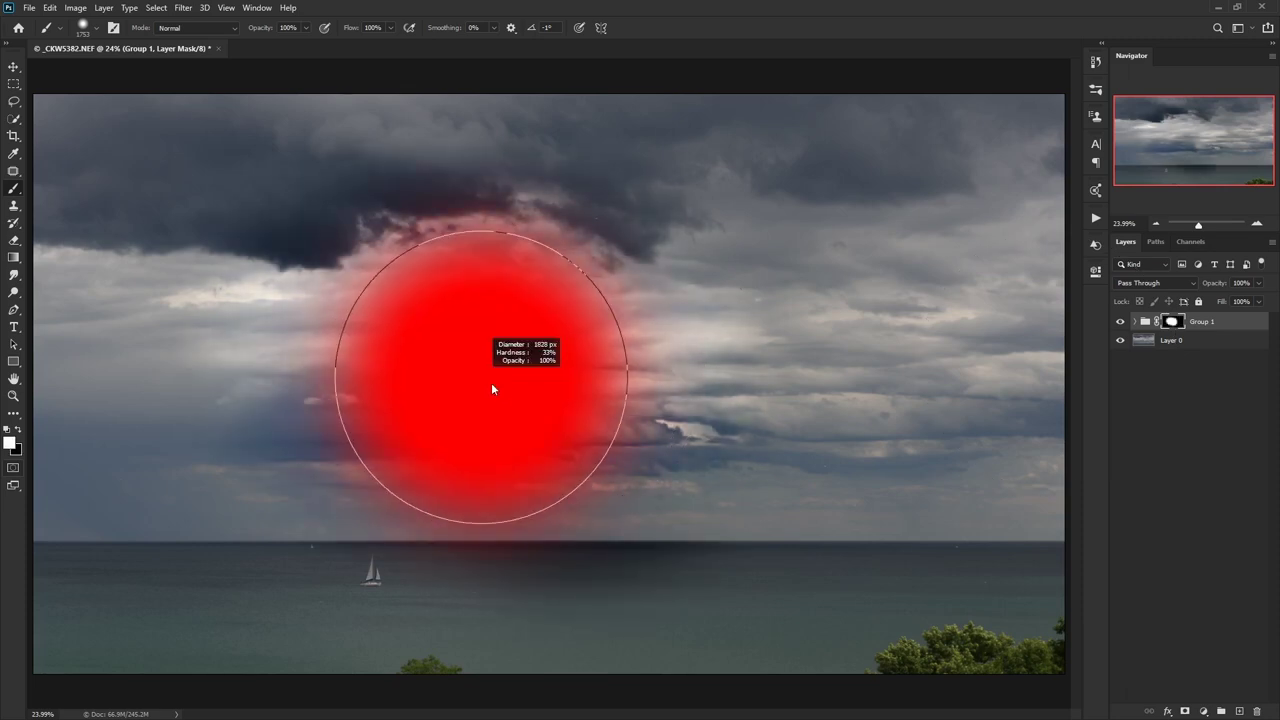
{"action": "mouse_move", "coordinate": [529, 386]}
{"action": "left_mouse_down"}
{"action": "mouse_move", "coordinate": [349, 336]}
{"action": "mouse_move", "coordinate": [500, 394]}
{"action": "mouse_move", "coordinate": [500, 286]}
{"action": "mouse_move", "coordinate": [700, 414]}
{"action": "mouse_move", "coordinate": [371, 371]}
{"action": "left_mouse_up"}
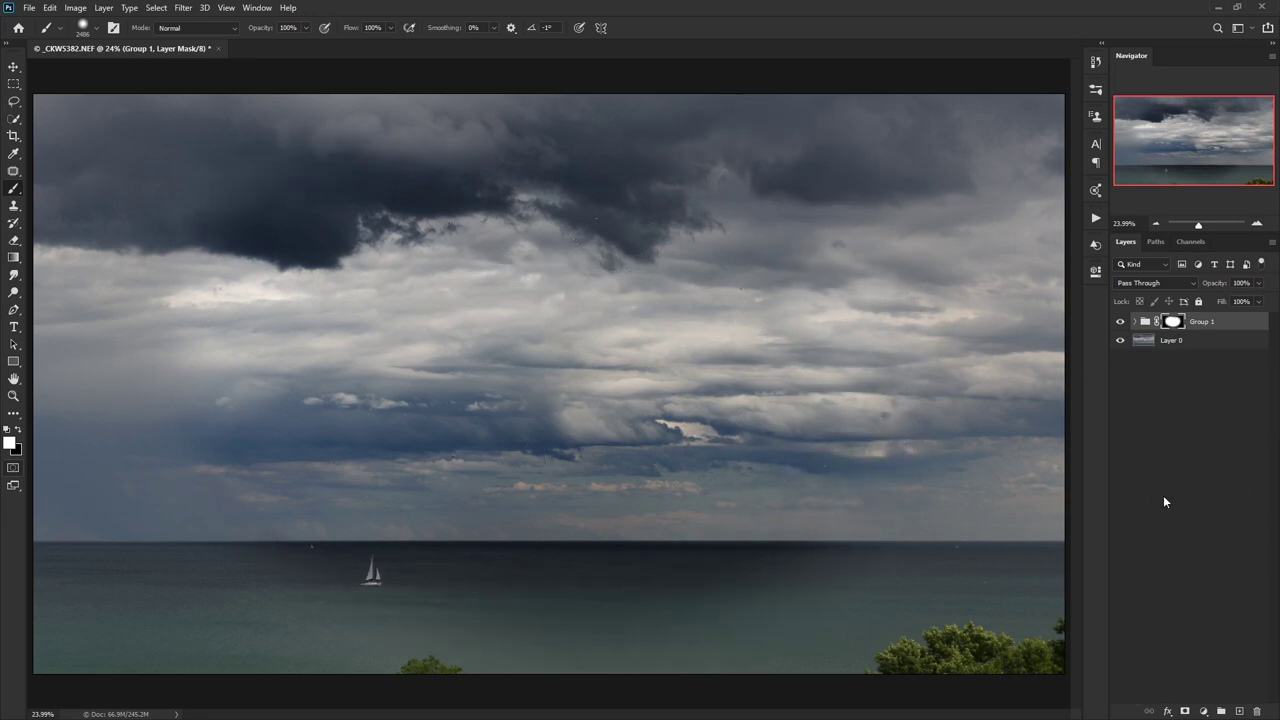
Delete the group and its Curves layers, keeping only Layer 0.
{"action": "left_click", "coordinate": [1134, 321]}
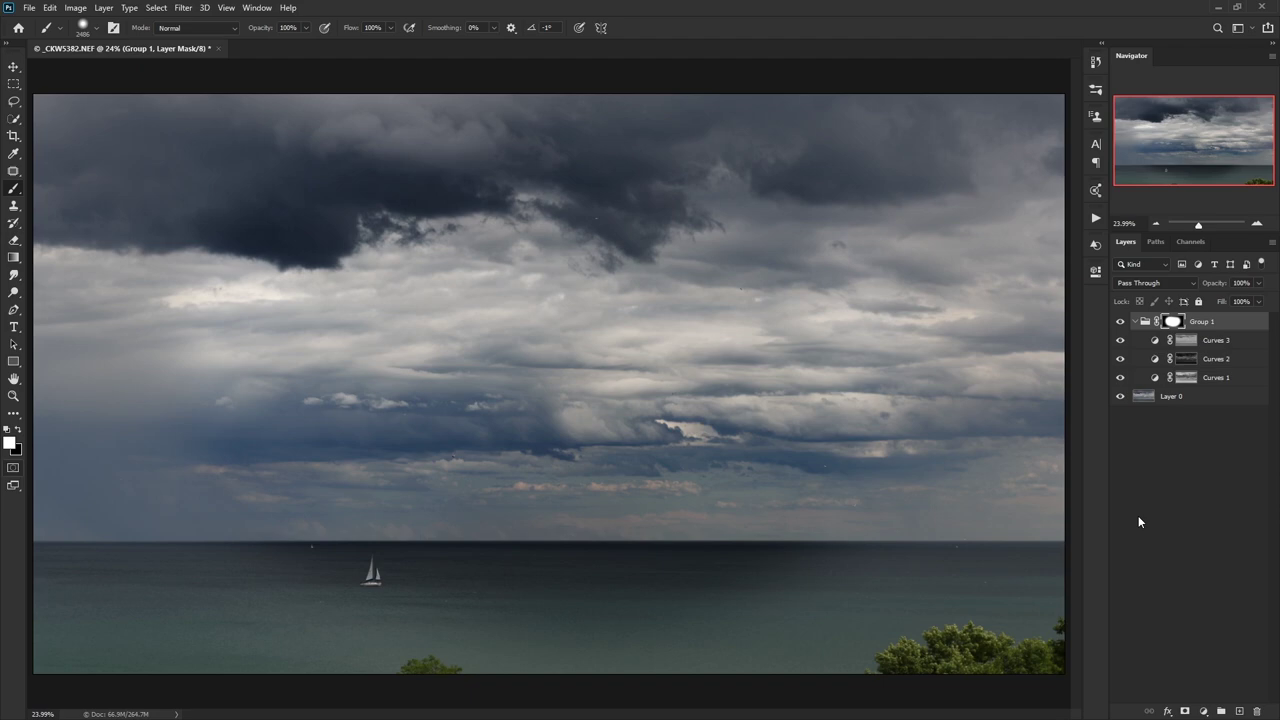
{"action": "left_click_drag", "start_coordinate": [1222, 388], "coordinate": [1257, 711]}
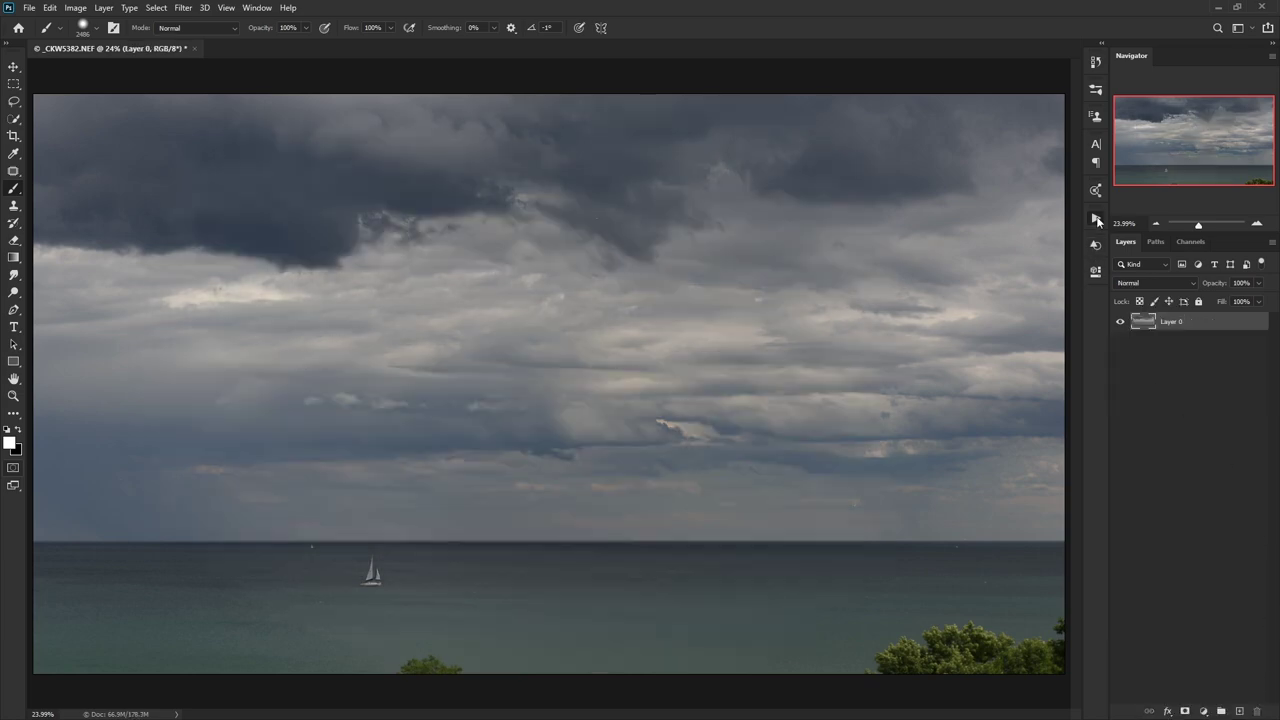
Run the Luminosity Mask Stack action on the photo while the existing mask channels are still present.
{"action": "left_click", "coordinate": [1096, 217]}
{"action": "left_click", "coordinate": [916, 301]}
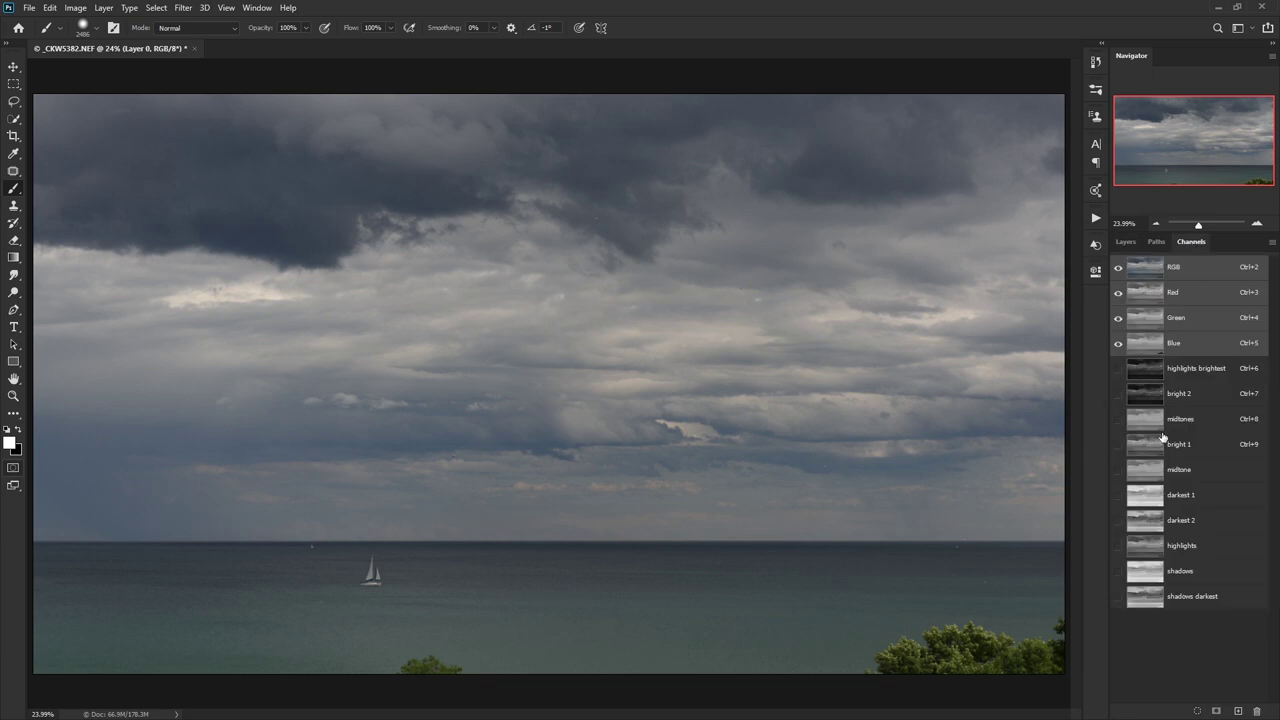
Delete all the luminosity mask channels from highlights brightest through shadows darkest, keeping only the RGB, Red, Green and Blue channels.
{"action": "left_click", "coordinate": [1222, 372]}
{"action": "left_click", "coordinate": [1200, 598], "text": "shift"}
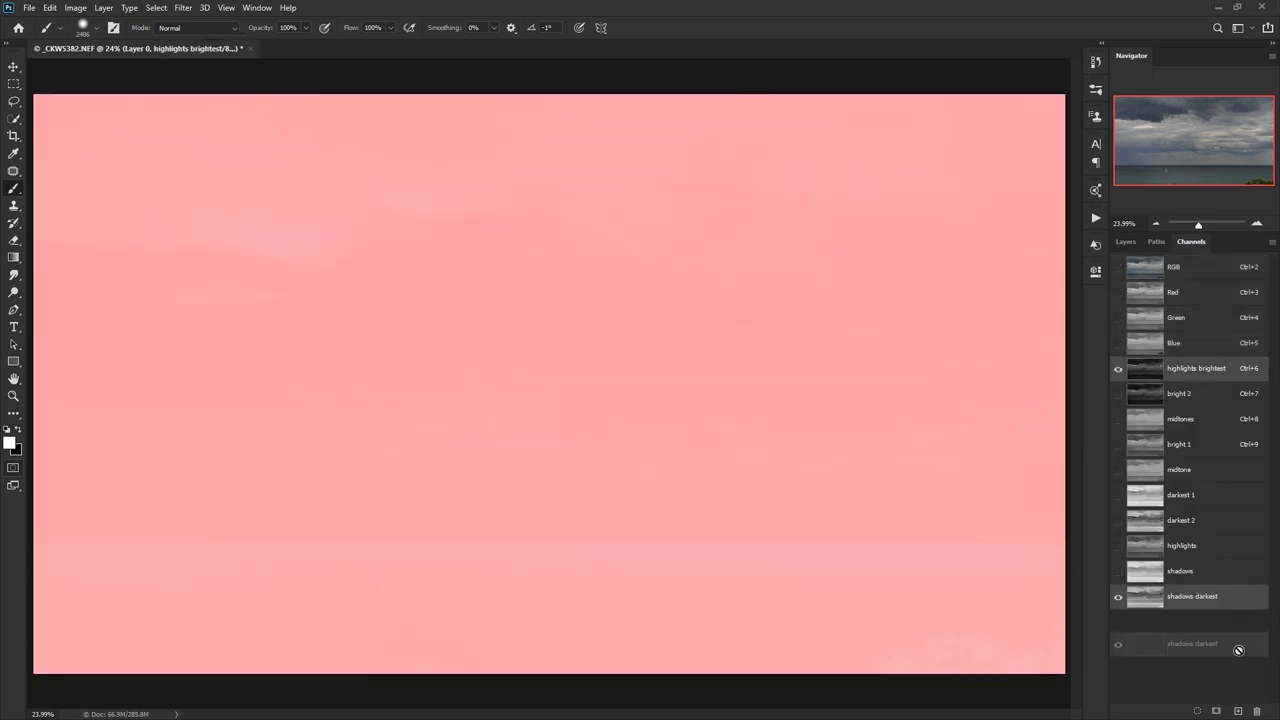
{"action": "left_click", "coordinate": [1207, 408], "text": "ctrl"}
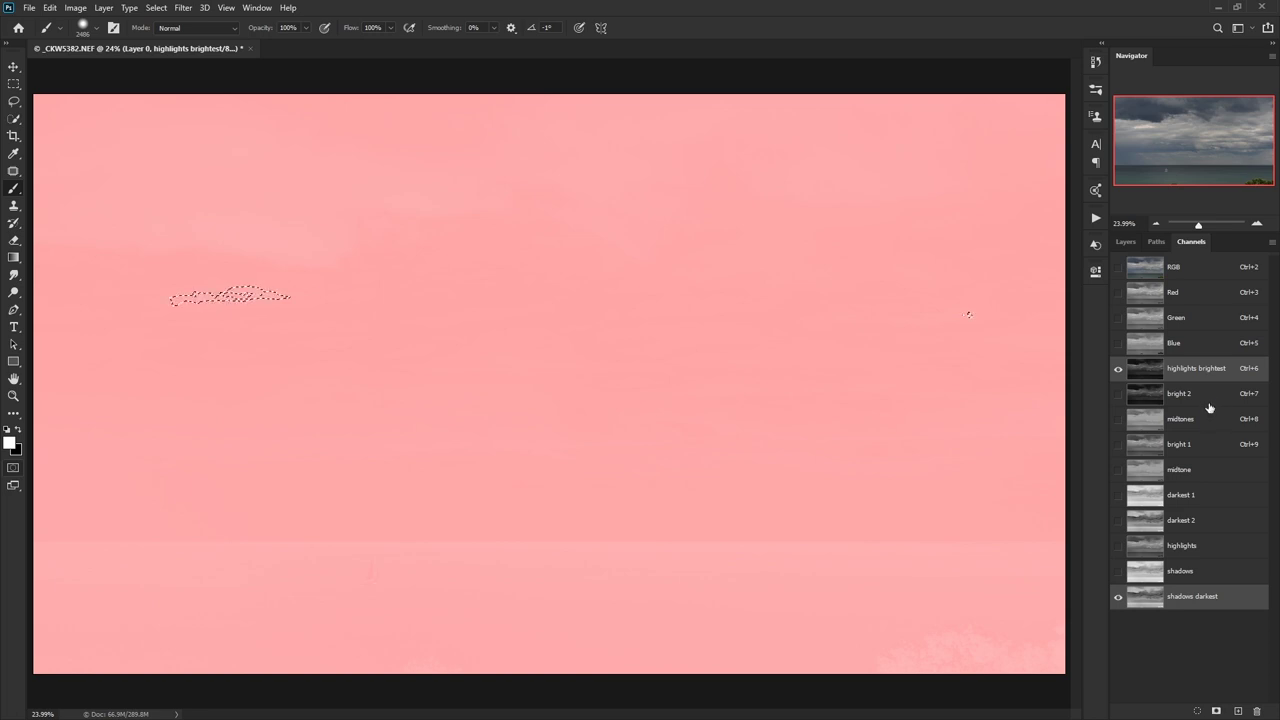
{"action": "left_click", "coordinate": [1210, 396], "text": "shift"}
{"action": "left_click", "coordinate": [1206, 420], "text": "shift"}
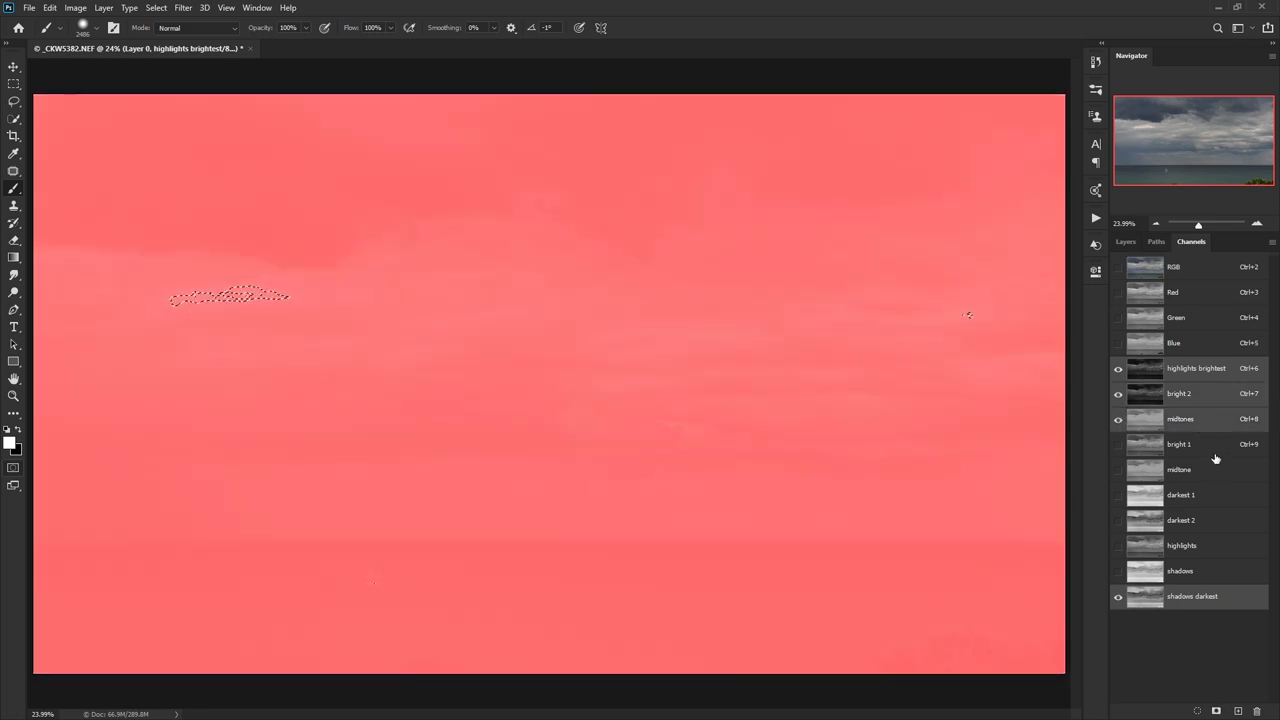
{"action": "left_click", "coordinate": [1214, 445], "text": "shift"}
{"action": "left_click", "coordinate": [1212, 469], "text": "shift"}
{"action": "left_click", "coordinate": [1214, 495], "text": "shift"}
{"action": "left_click", "coordinate": [1215, 518], "text": "shift"}
{"action": "left_click", "coordinate": [1218, 545], "text": "shift"}
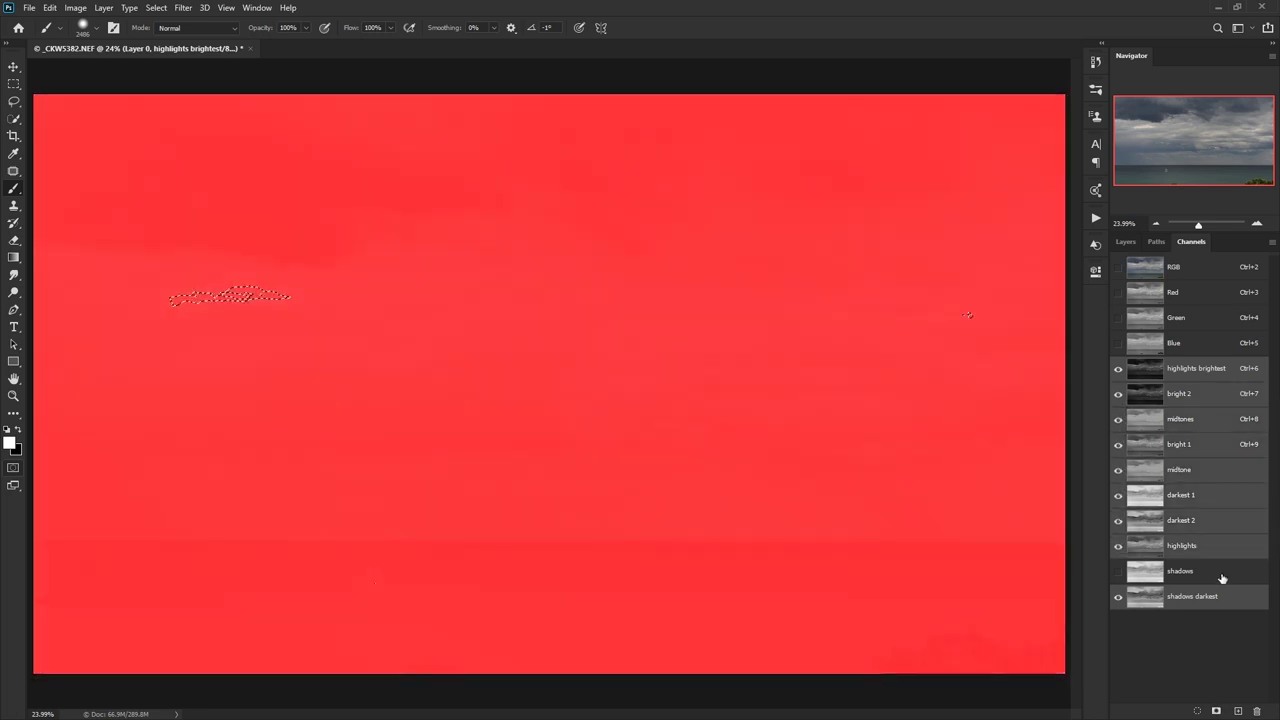
{"action": "left_click", "coordinate": [1220, 571], "text": "shift"}
{"action": "left_click_drag", "start_coordinate": [1238, 605], "coordinate": [1257, 711]}
Run the Luminosity Mask Stack action to generate a fresh set of highlights, midtones and shadows mask channels.
{"action": "left_click", "coordinate": [1096, 217]}
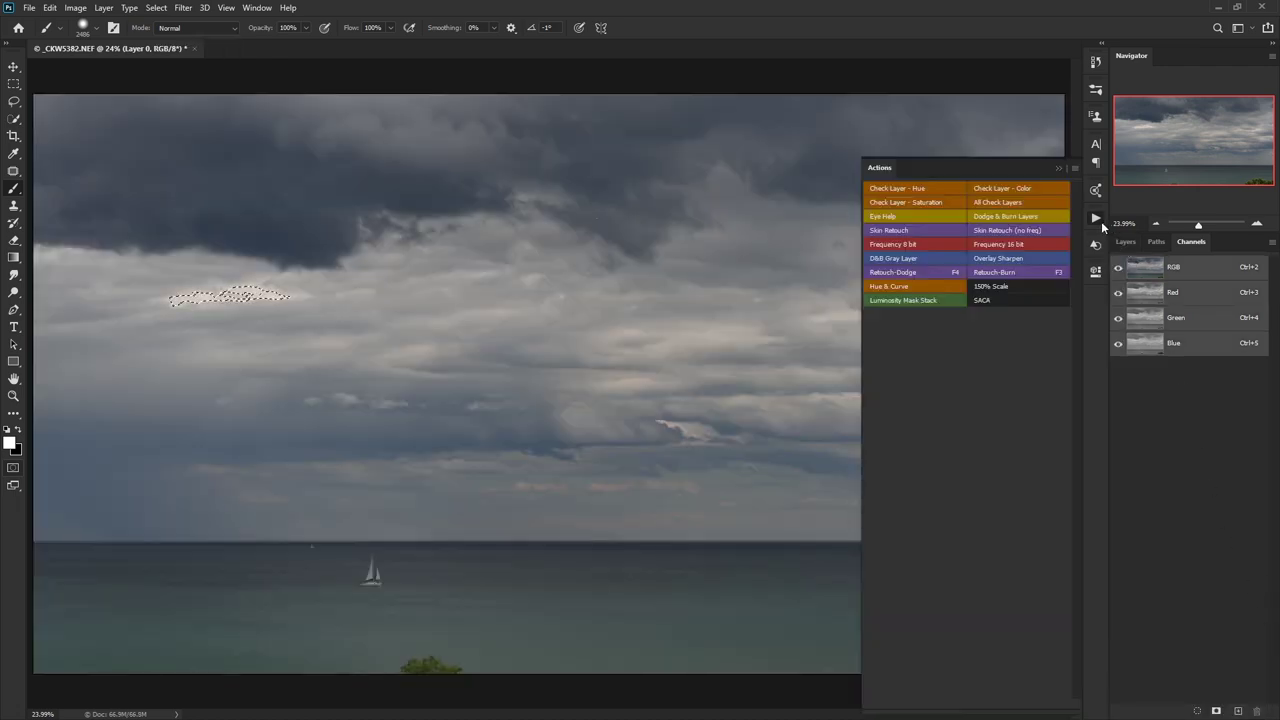
{"action": "left_click", "coordinate": [916, 299]}
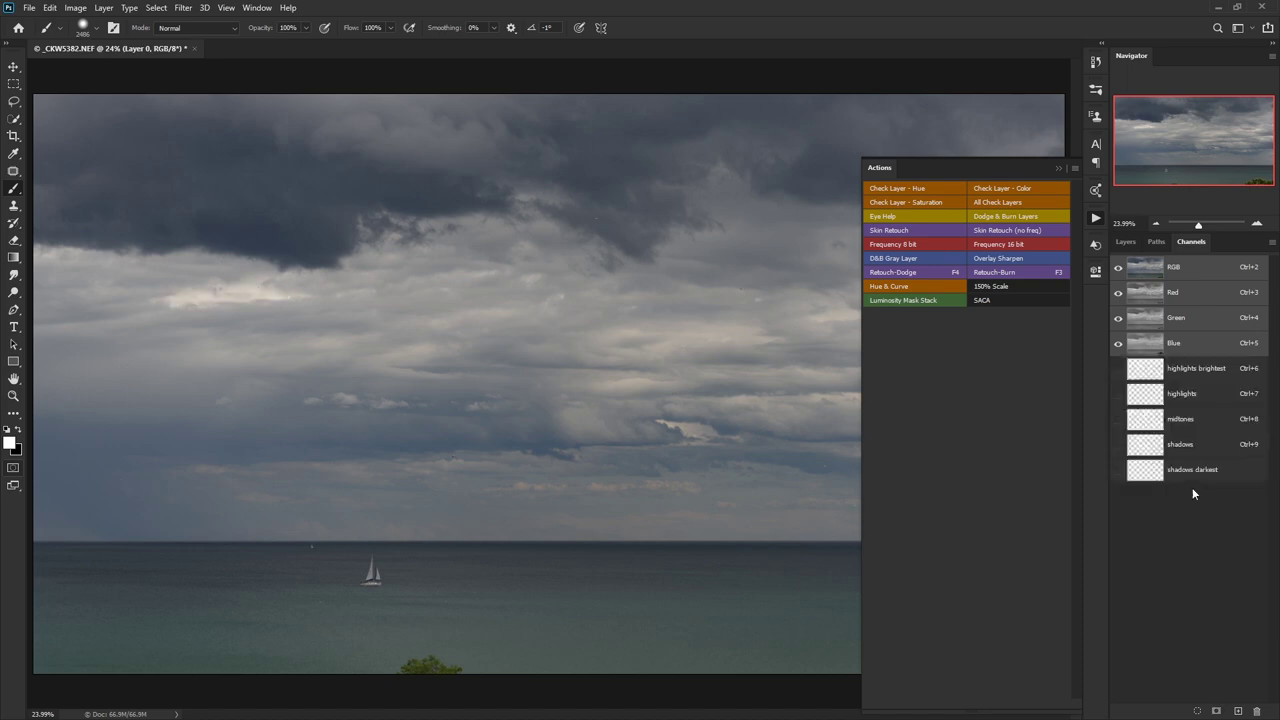
{"action": "left_click", "coordinate": [1193, 548]}
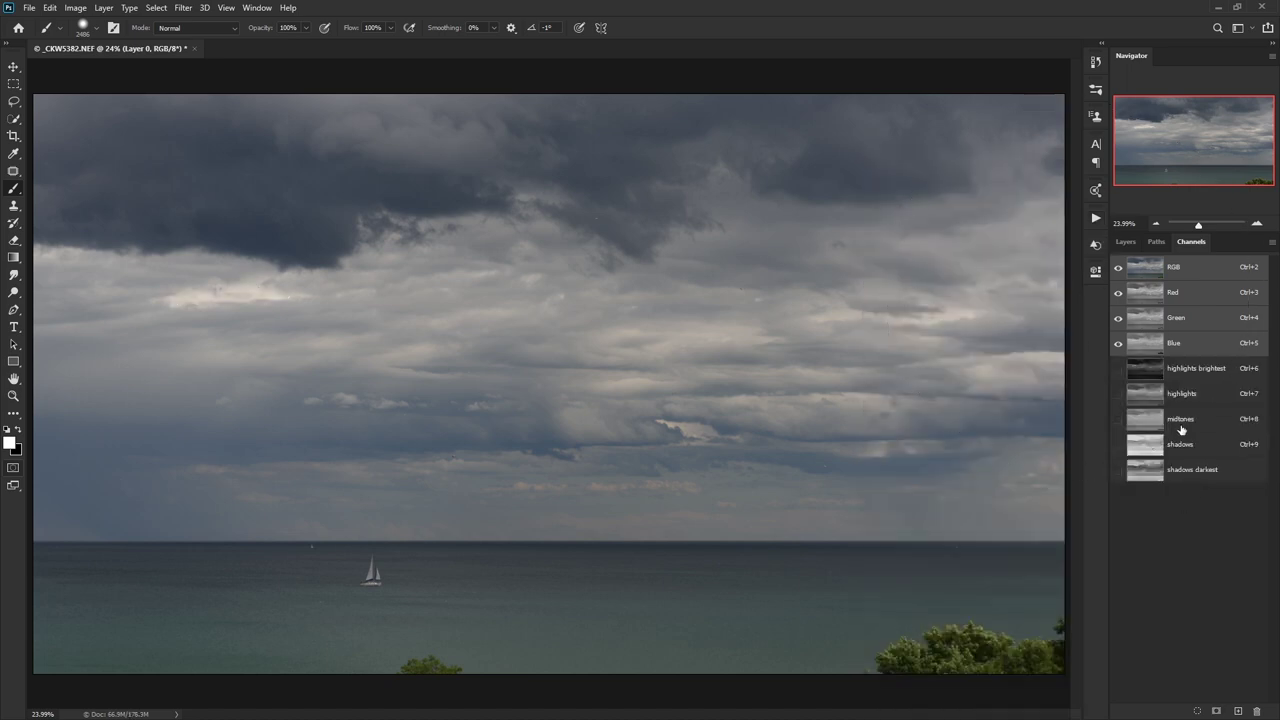